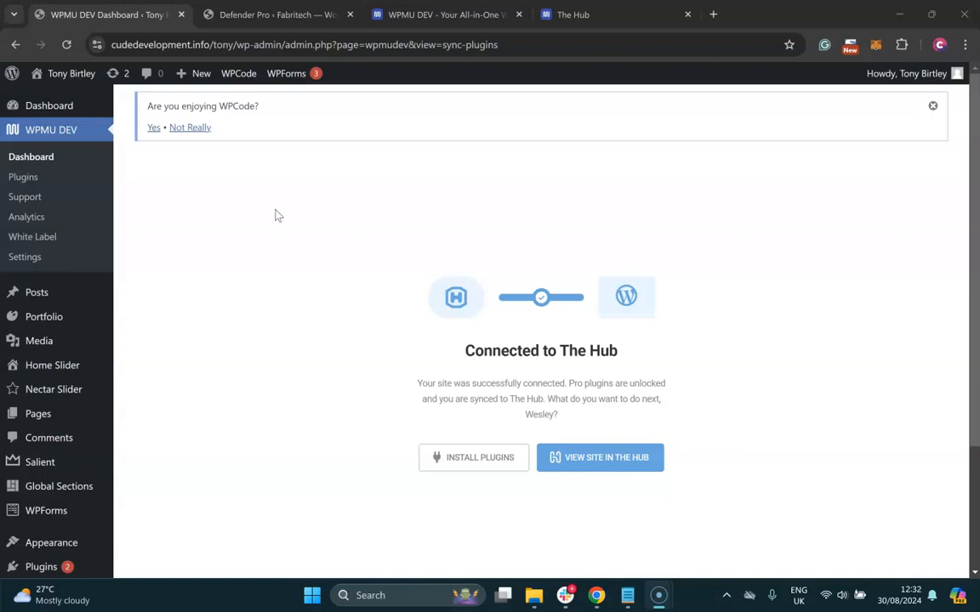
left_click(297, 250)
left_click(273, 194)
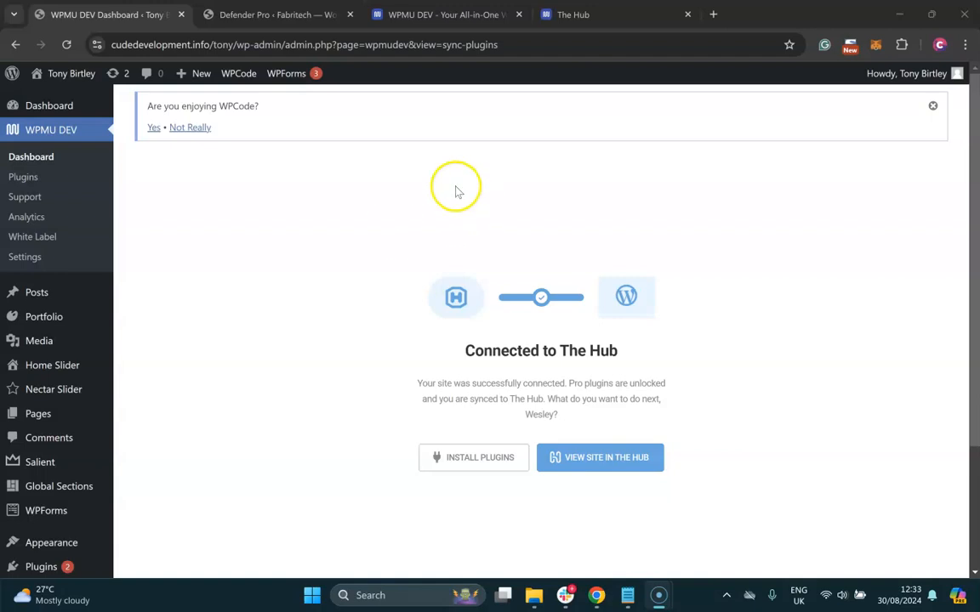
- Look over the WPMU DEV homepage and the connected site's overview in The Hub
left_click(432, 15)
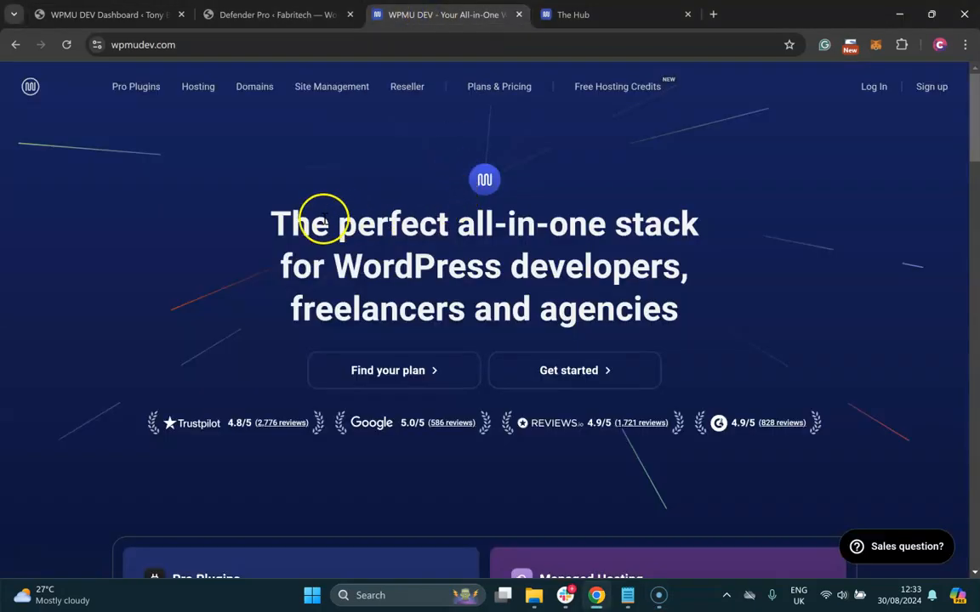
scroll(329, 280, "down", 4)
scroll(330, 280, "down", 5)
scroll(328, 280, "up", 9)
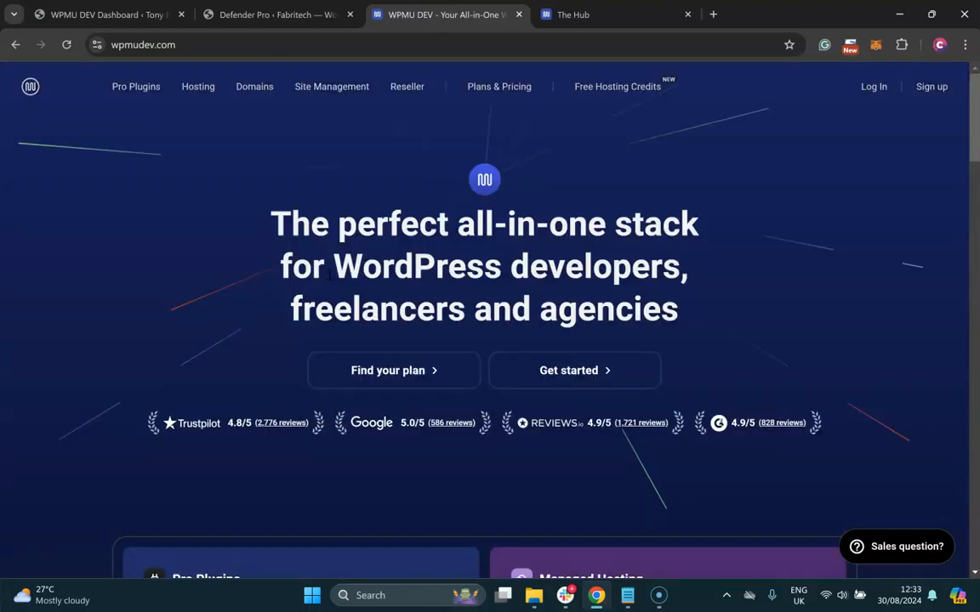
left_click(566, 14)
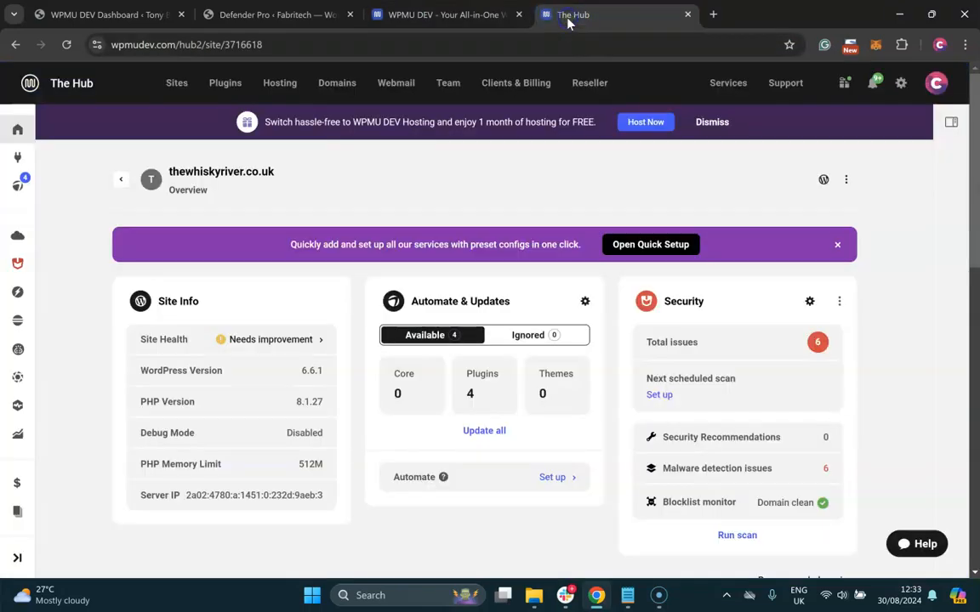
scroll(297, 291, "down", 4)
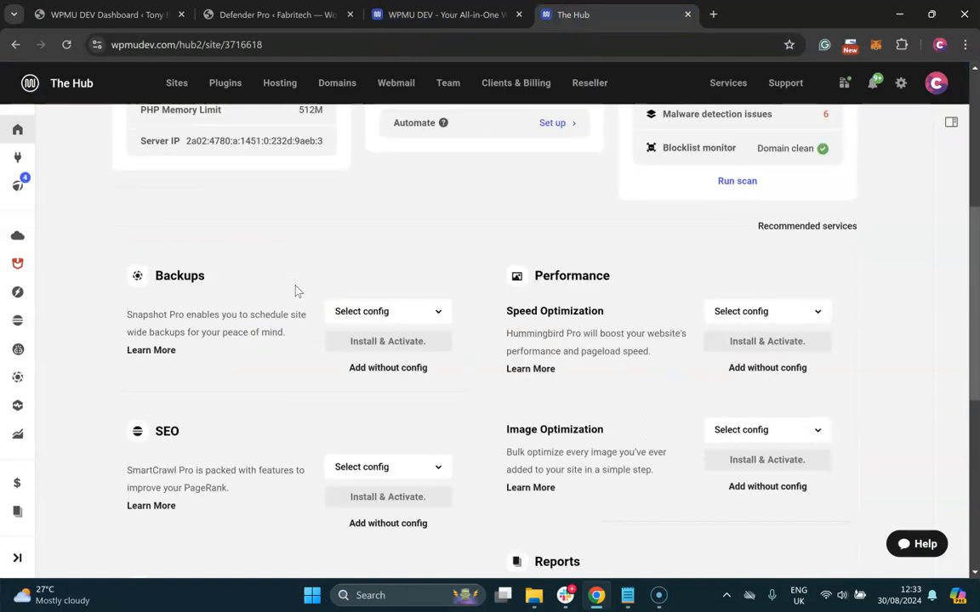
scroll(297, 291, "up", 4)
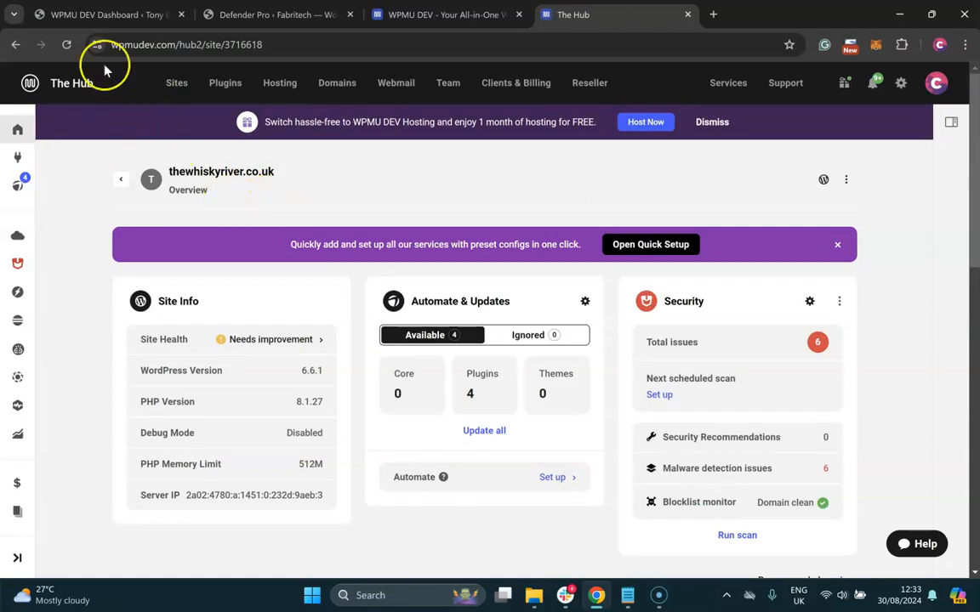
- Install and activate the Defender Pro plugin from the WPMU DEV plugin list in the WordPress admin
left_click(111, 14)
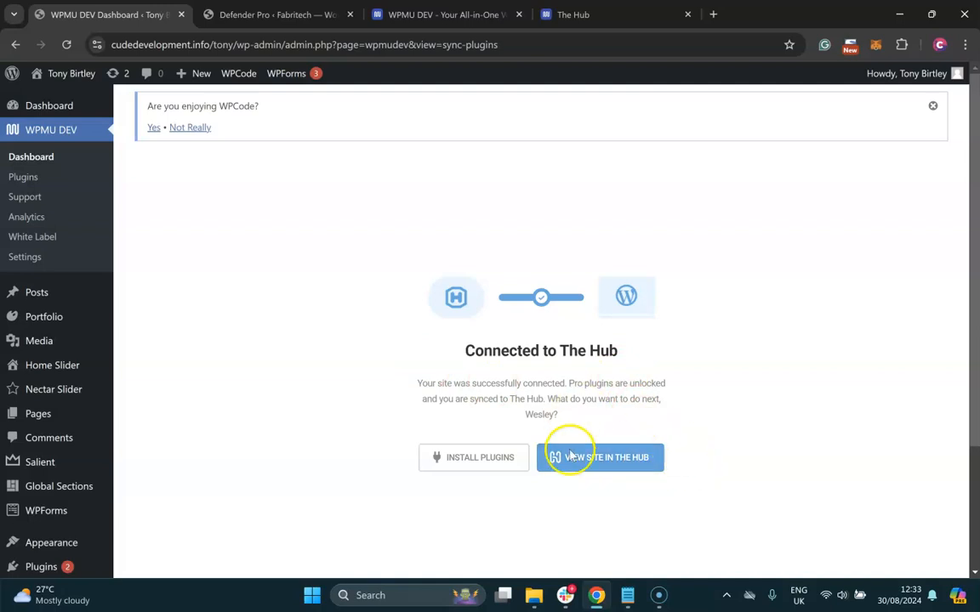
left_click(483, 457)
scroll(502, 350, "down", 5)
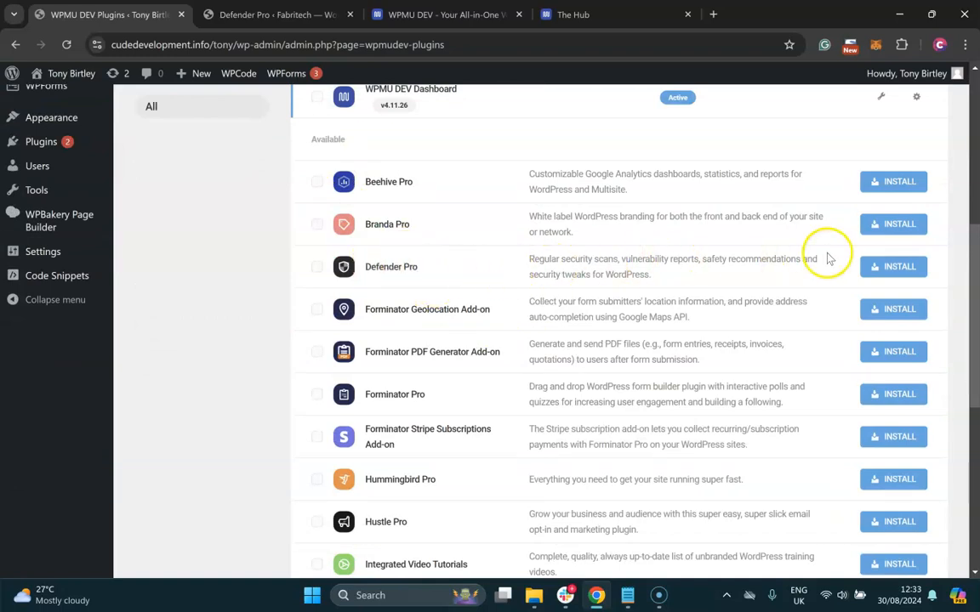
left_click(889, 270)
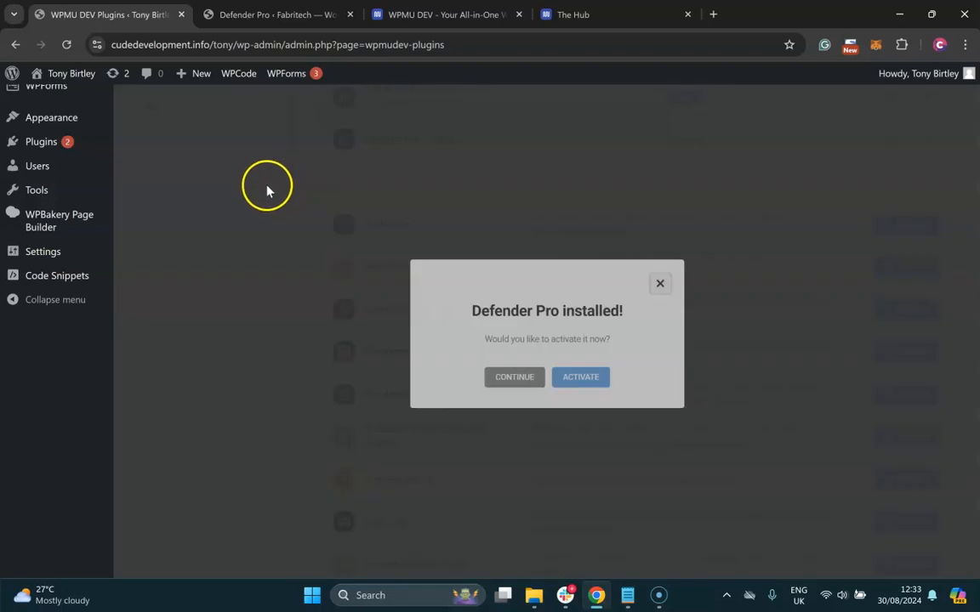
left_click(594, 373)
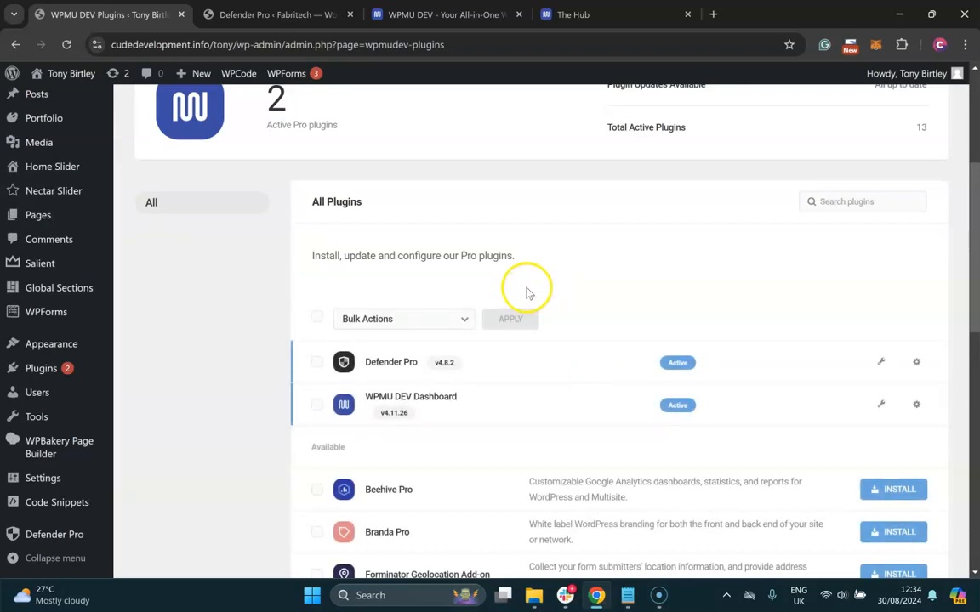
- Delete the suspicious "expander" administrator account, attributing all its content to the other administrator
scroll(215, 324, "up", 4)
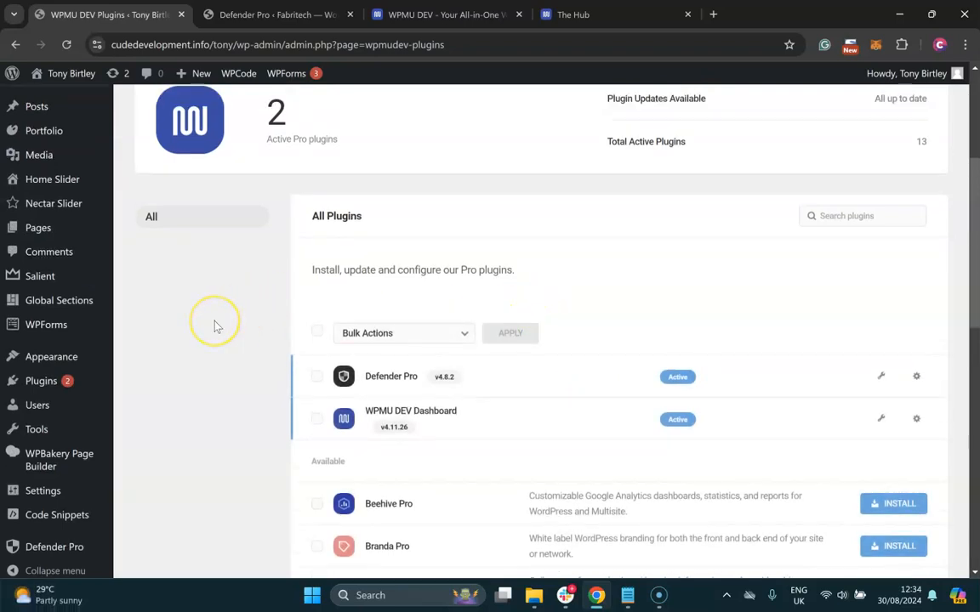
scroll(215, 324, "down", 5)
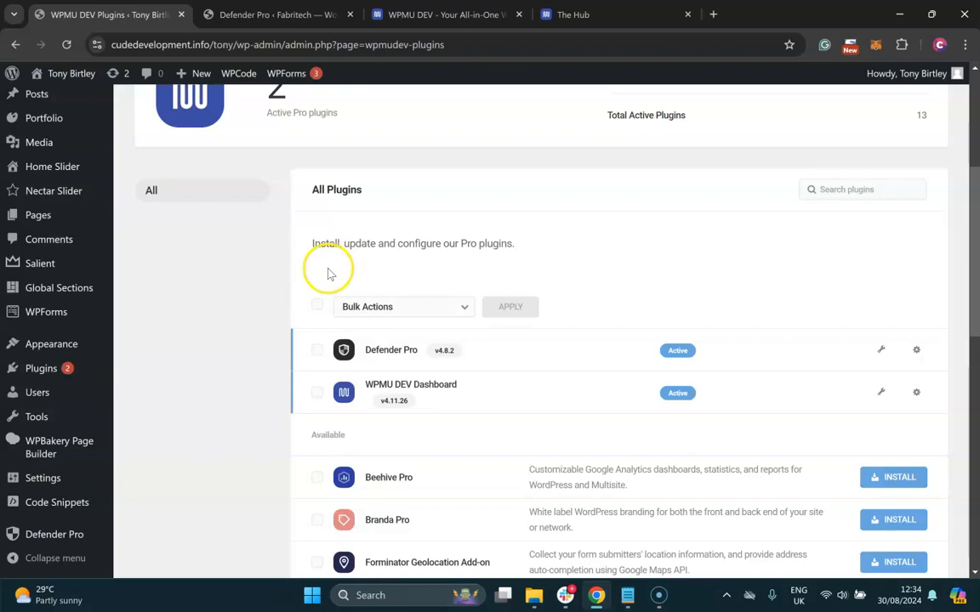
mouse_move(85, 399)
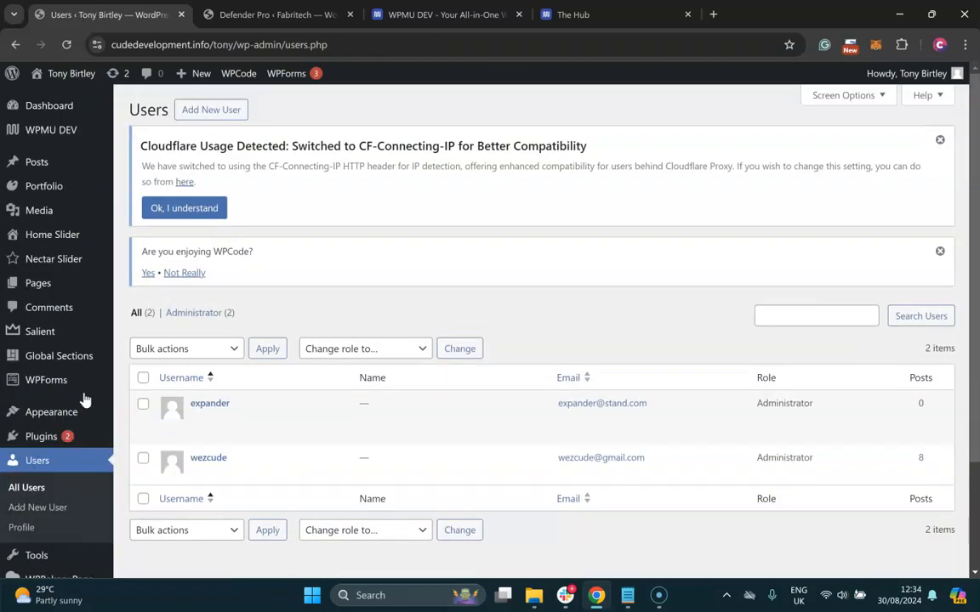
scroll(313, 349, "down", 2)
mouse_move(245, 287)
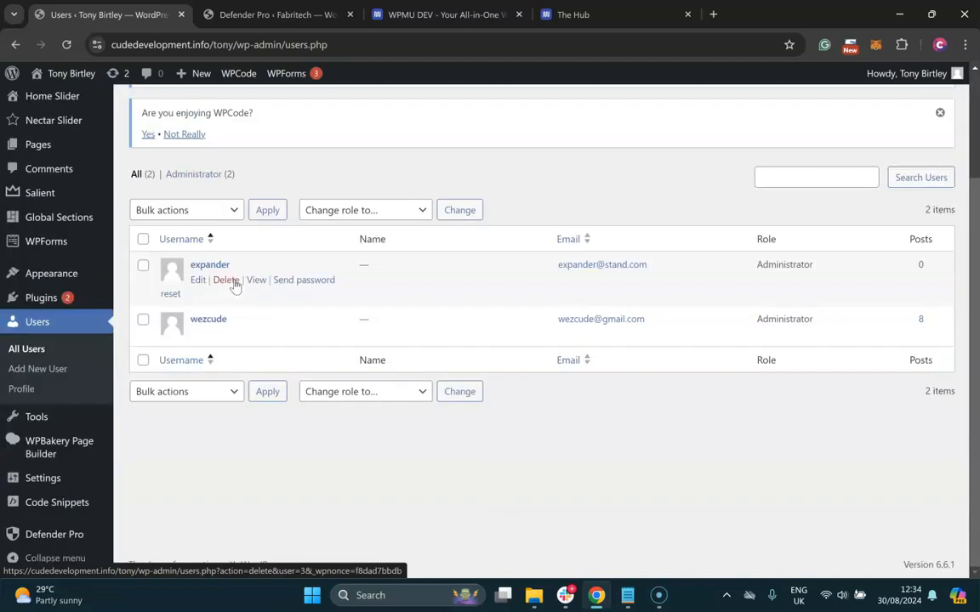
left_click(233, 284)
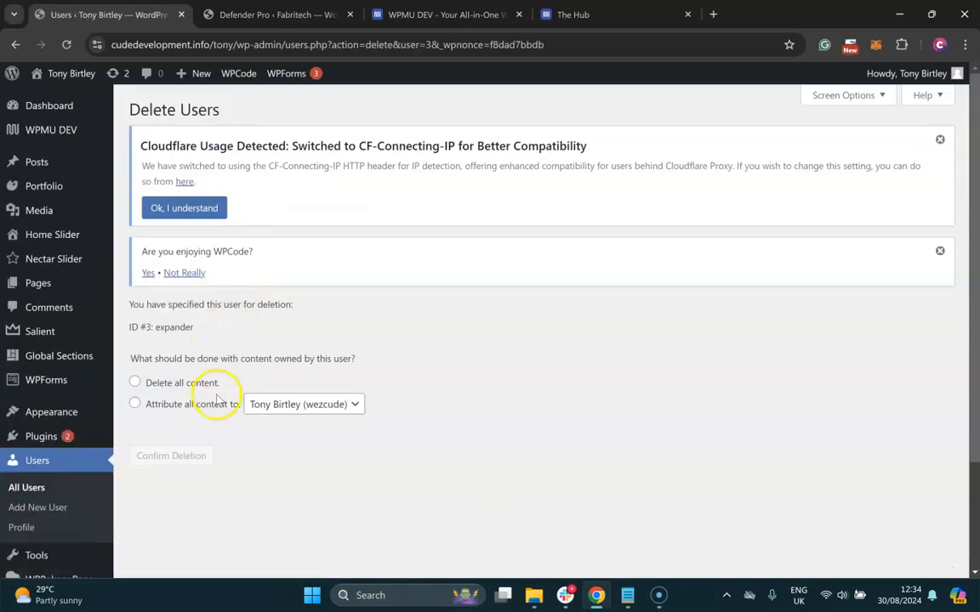
left_click(192, 404)
left_click(194, 456)
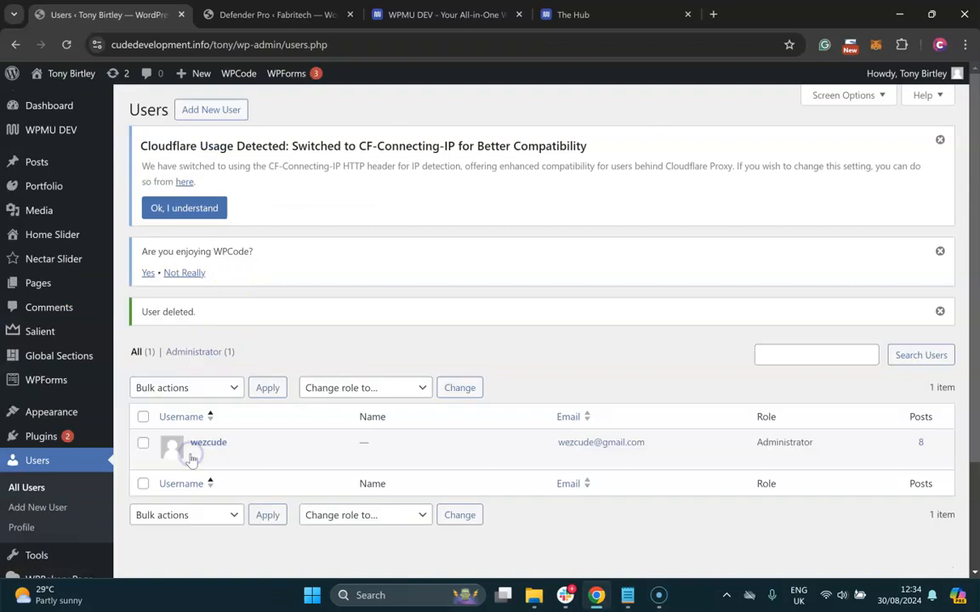
scroll(321, 335, "down", 3)
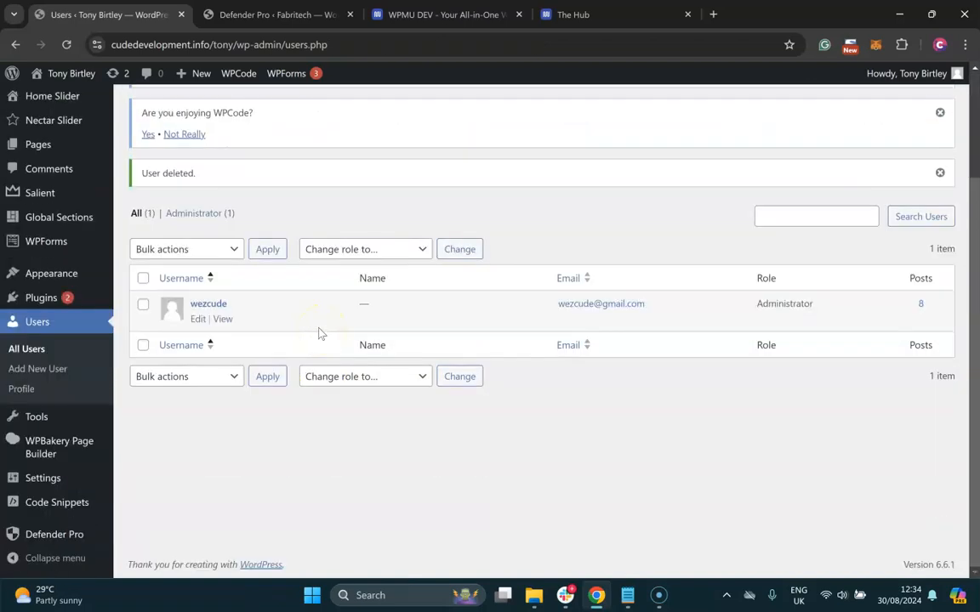
- Review the site's list of existing code snippets for anything suspicious
mouse_move(71, 510)
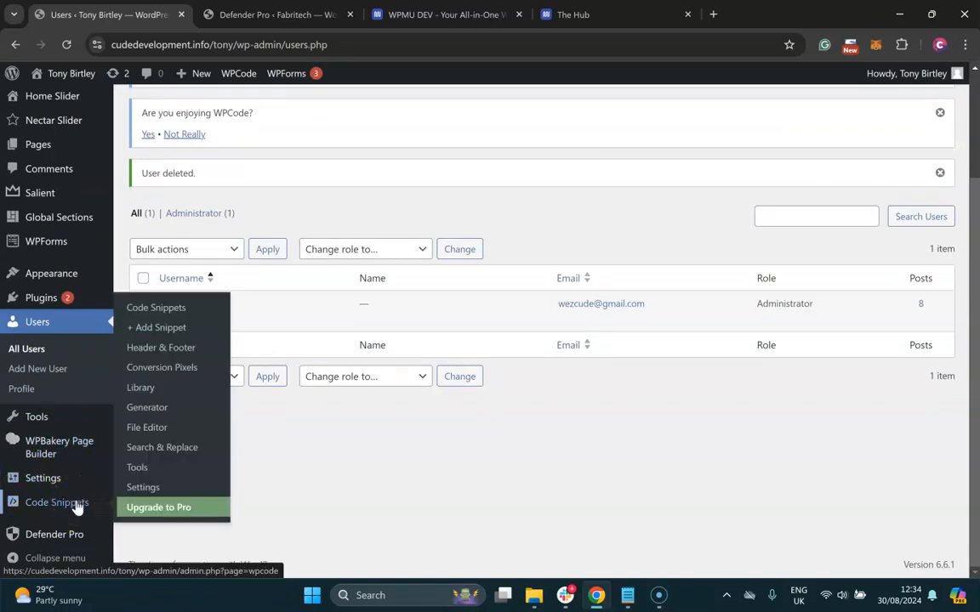
left_click(76, 503)
scroll(549, 362, "down", 5)
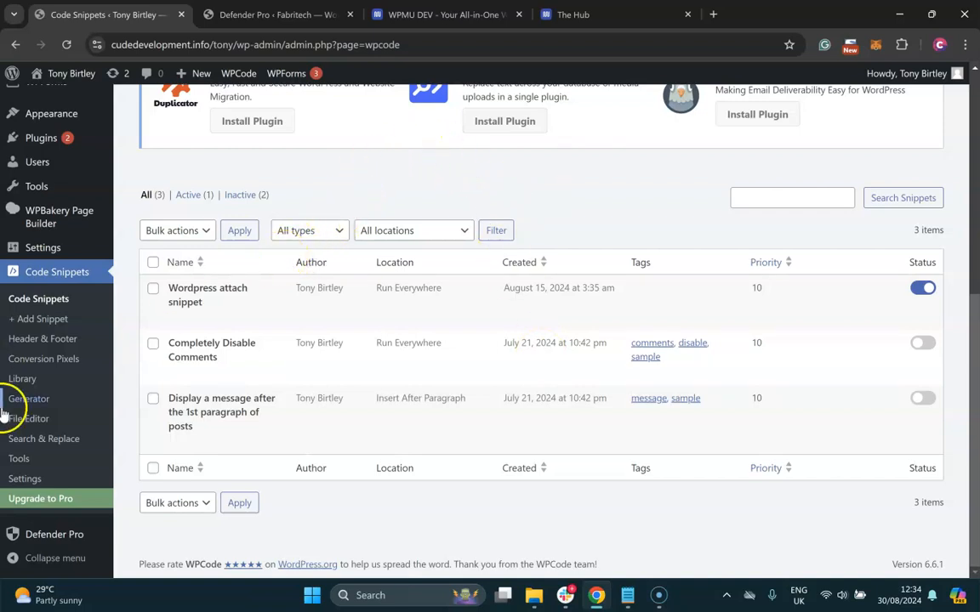
- Deactivate the WPCode Lite plugin and delete it together with its data
scroll(5, 408, "up", 1)
left_click(74, 211)
scroll(328, 367, "down", 10)
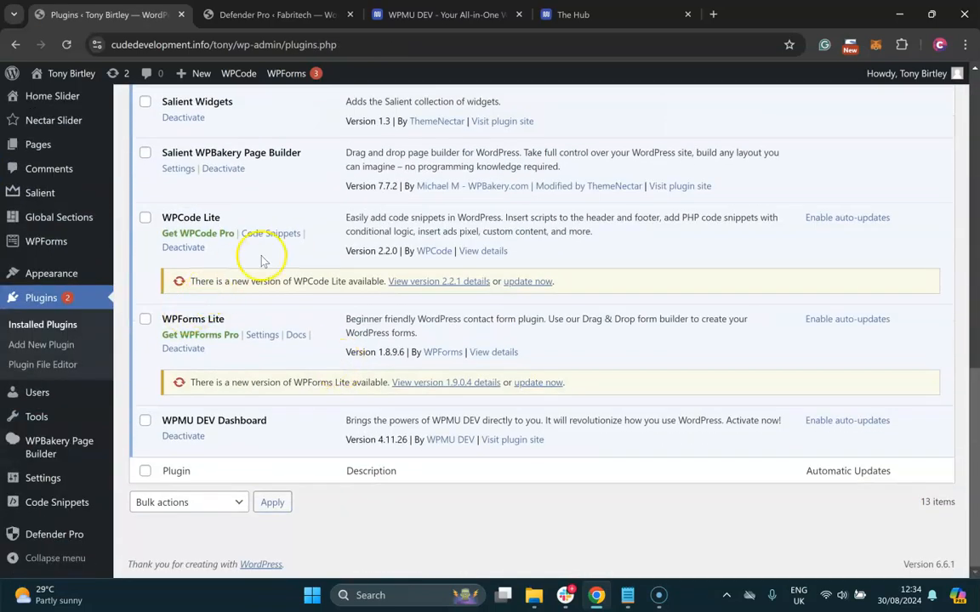
left_click(175, 247)
scroll(315, 434, "down", 8)
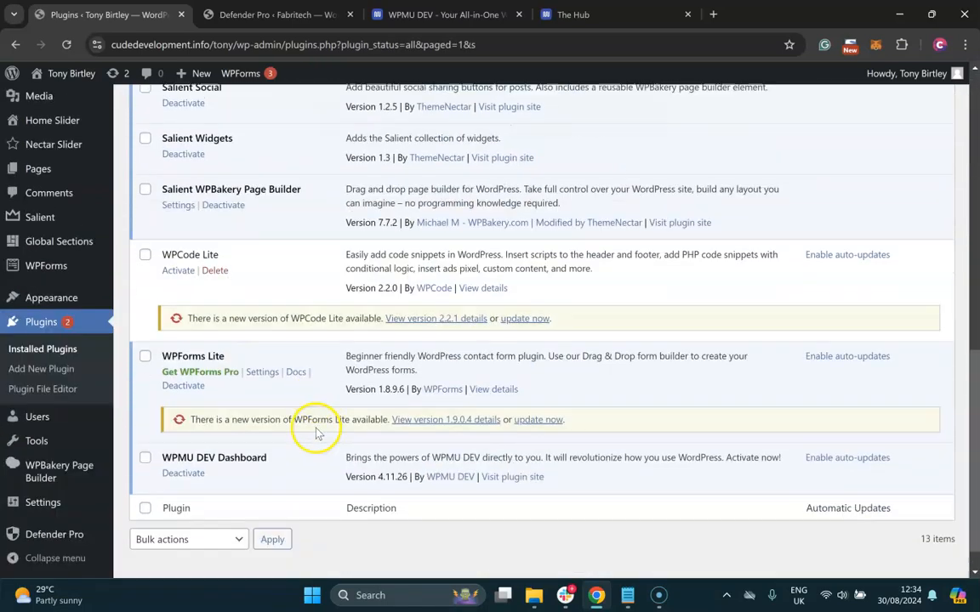
left_click(214, 271)
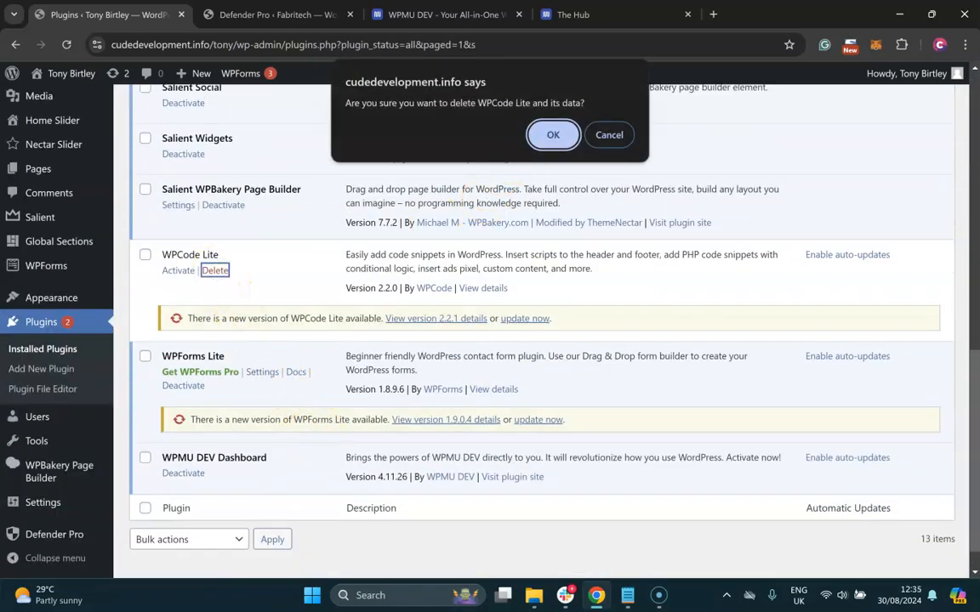
left_click(550, 134)
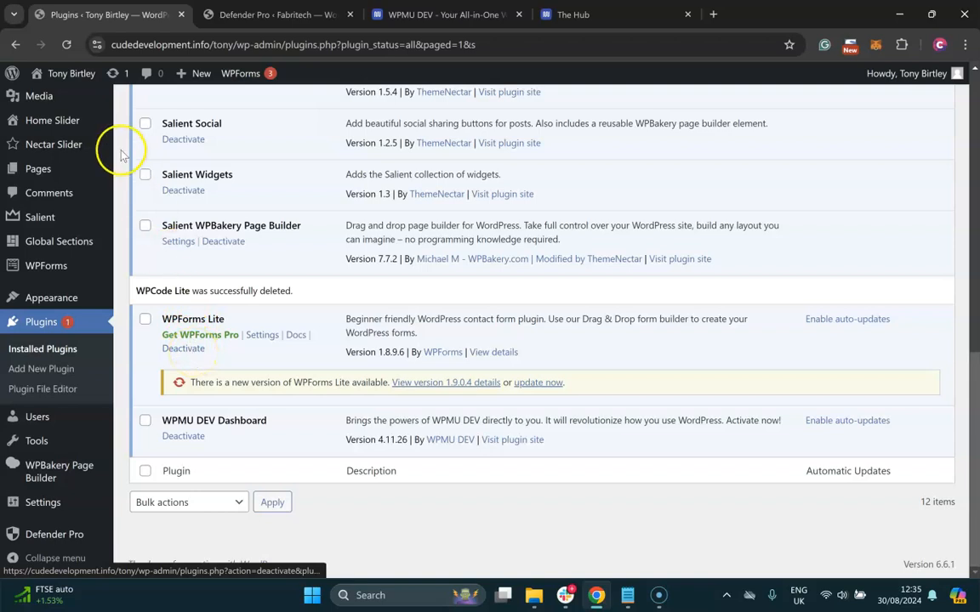
- Deactivate the WPForms Lite plugin and delete it together with its data
left_click(191, 349)
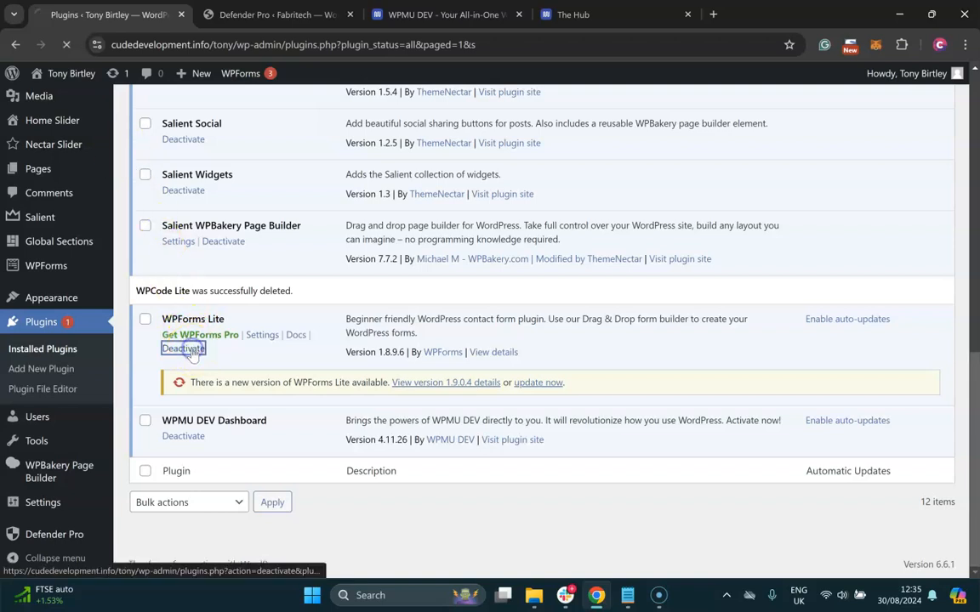
scroll(204, 353, "down", 8)
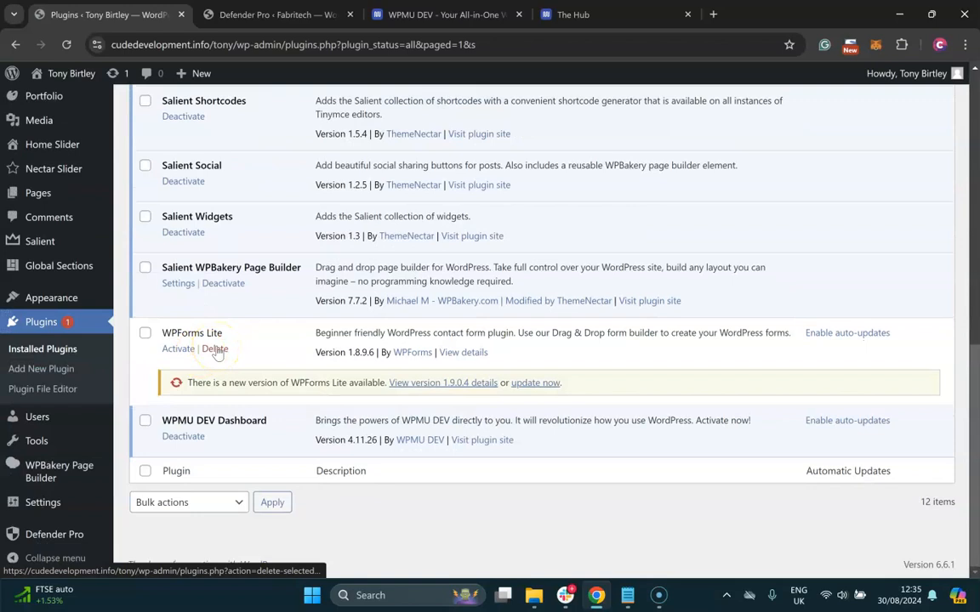
left_click(215, 350)
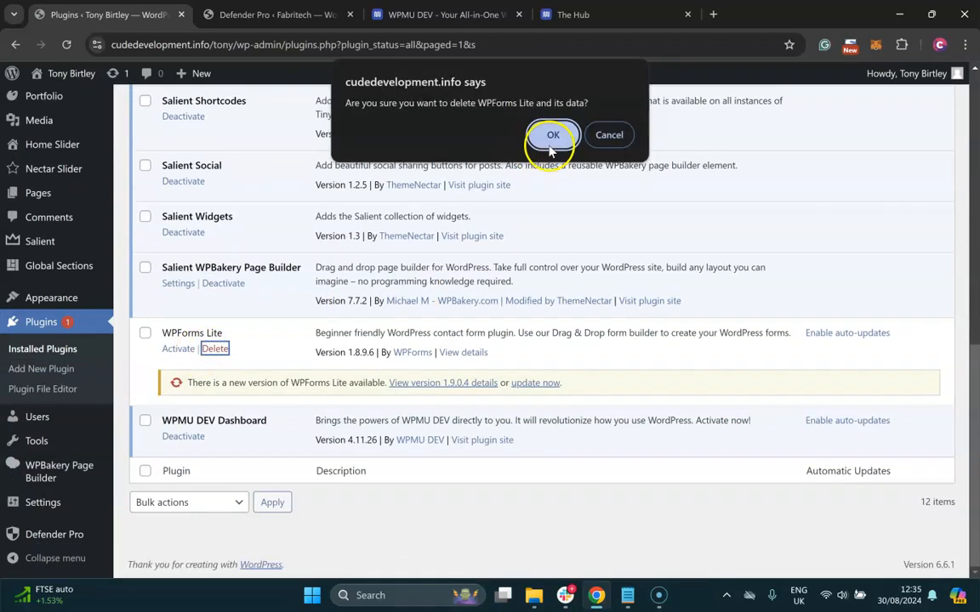
left_click(551, 140)
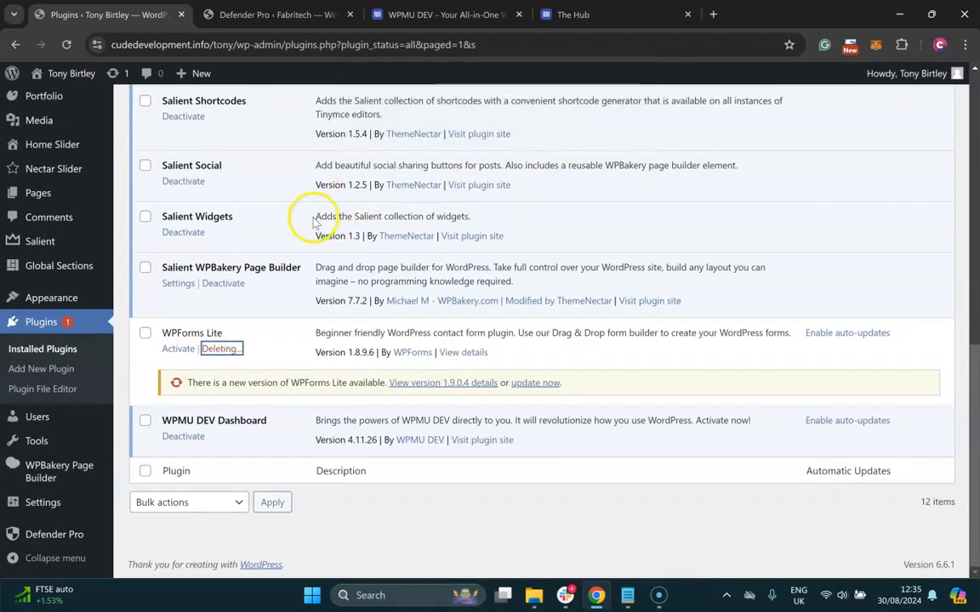
- Open Defender Pro from the WPMU DEV dashboard and activate its security features with the recommended default settings
scroll(66, 389, "up", 3)
mouse_move(62, 392)
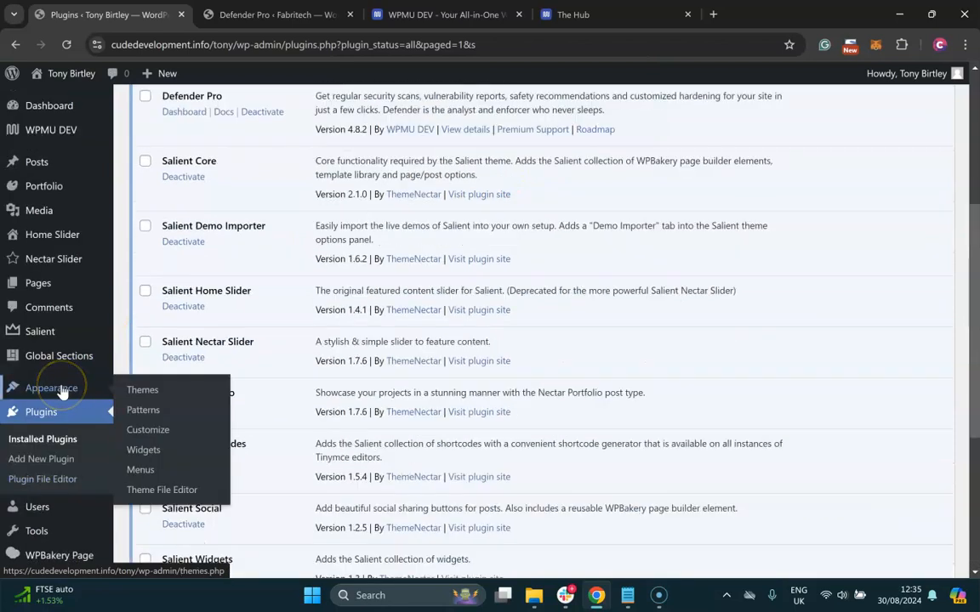
left_click(45, 134)
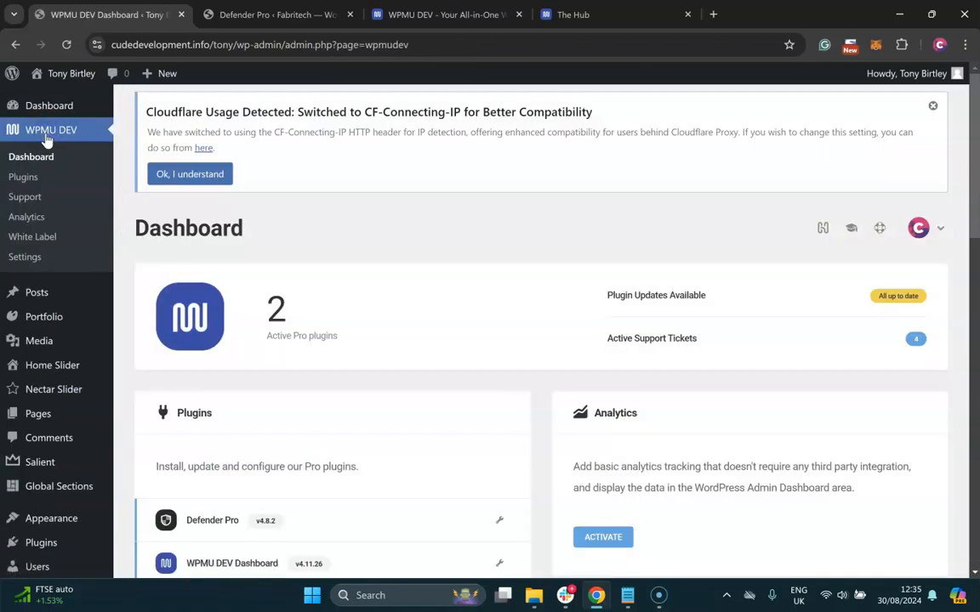
scroll(387, 338, "down", 3)
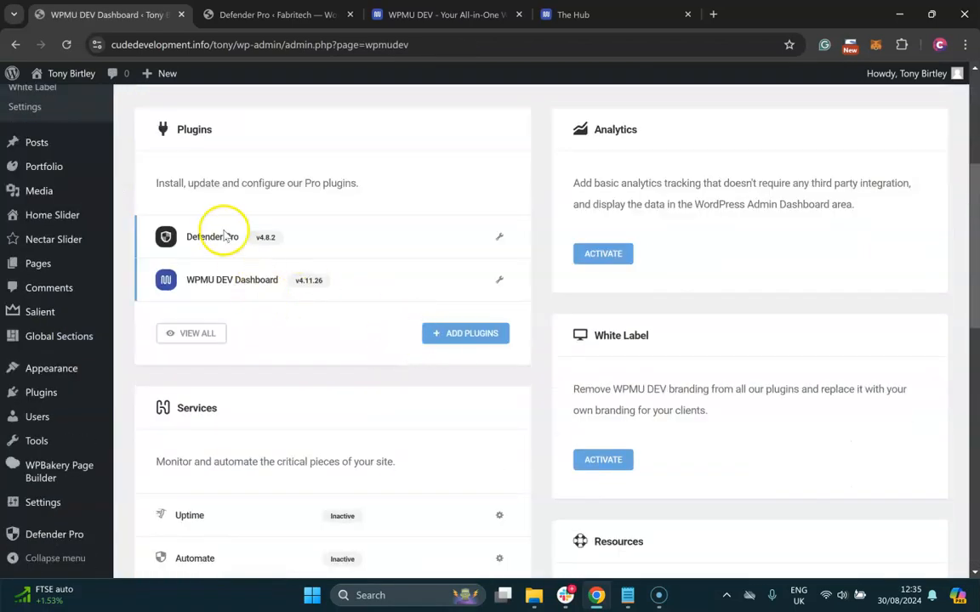
left_click(223, 238)
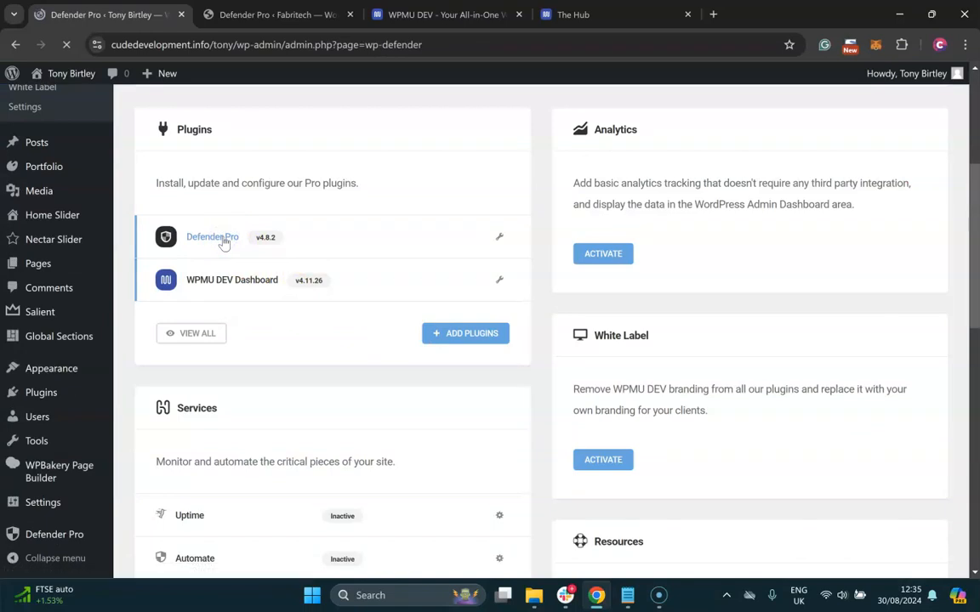
scroll(442, 323, "down", 3)
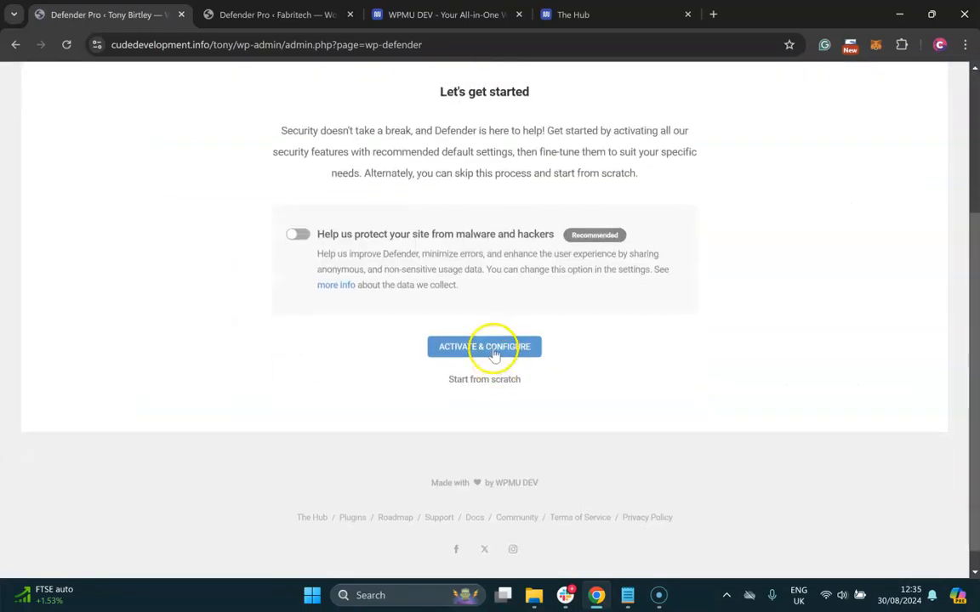
left_click(491, 346)
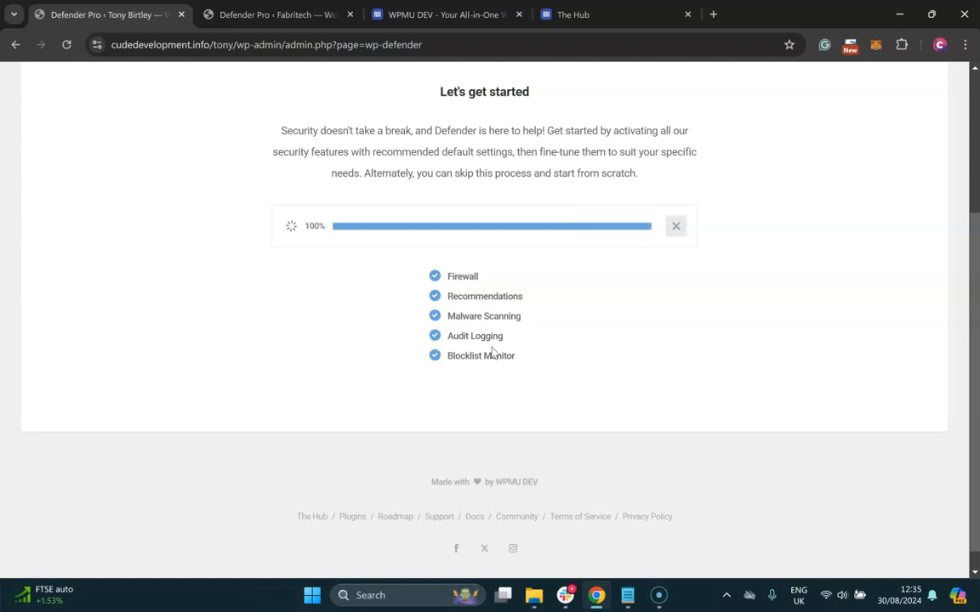
- Check the malware scan and security recommendations on the Defender Pro dashboard
left_click(497, 362)
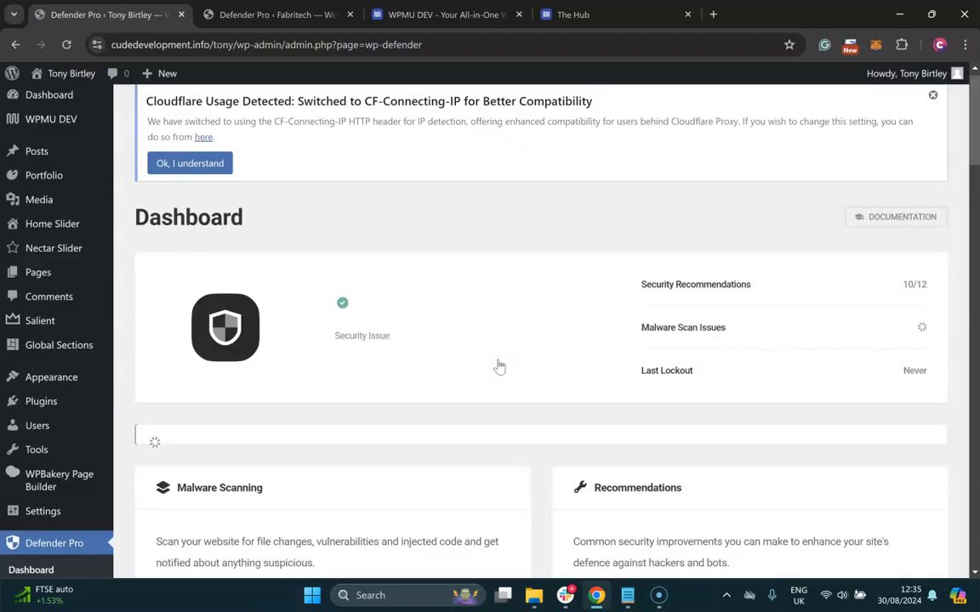
left_click(512, 379)
scroll(512, 381, "down", 4)
scroll(512, 386, "down", 2)
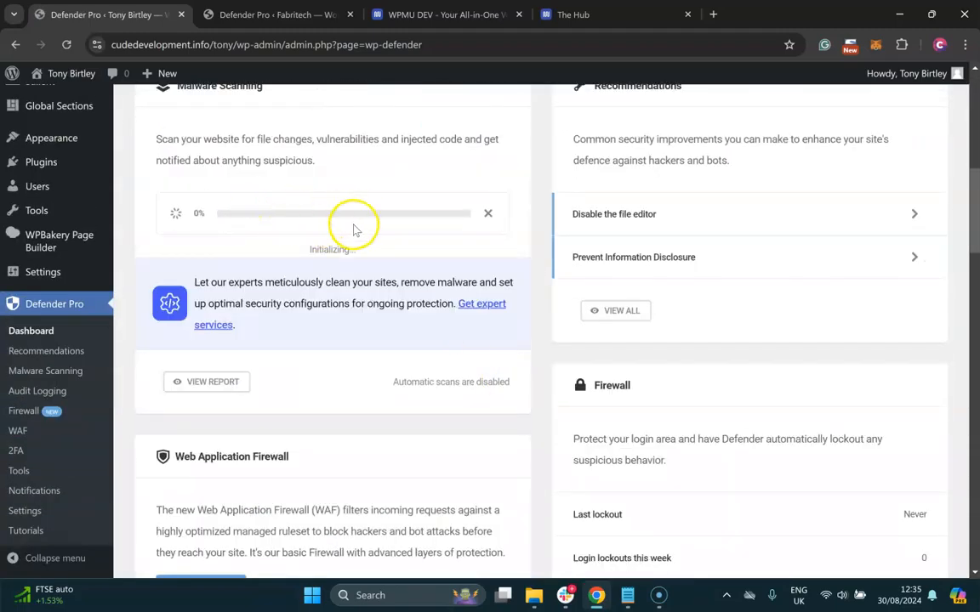
- Open the security recommendation about disabling the file editor from the Defender Pro dashboard
scroll(409, 297, "up", 1)
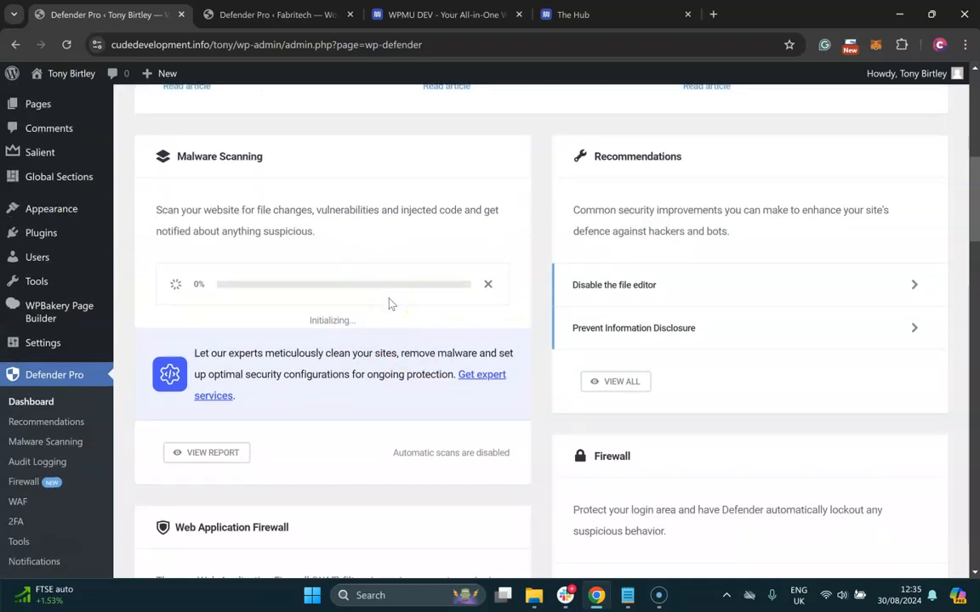
left_click(624, 286)
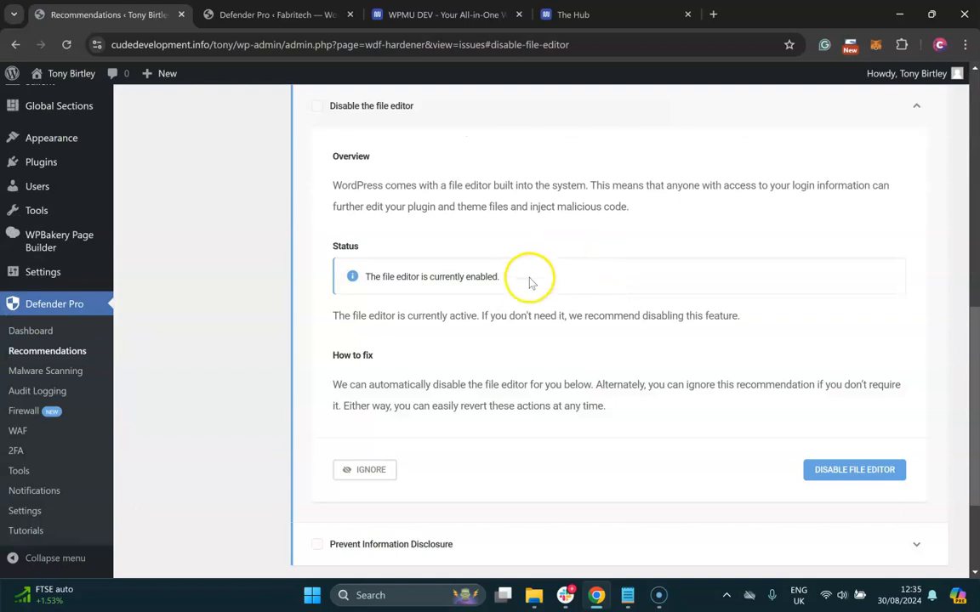
scroll(525, 280, "up", 1)
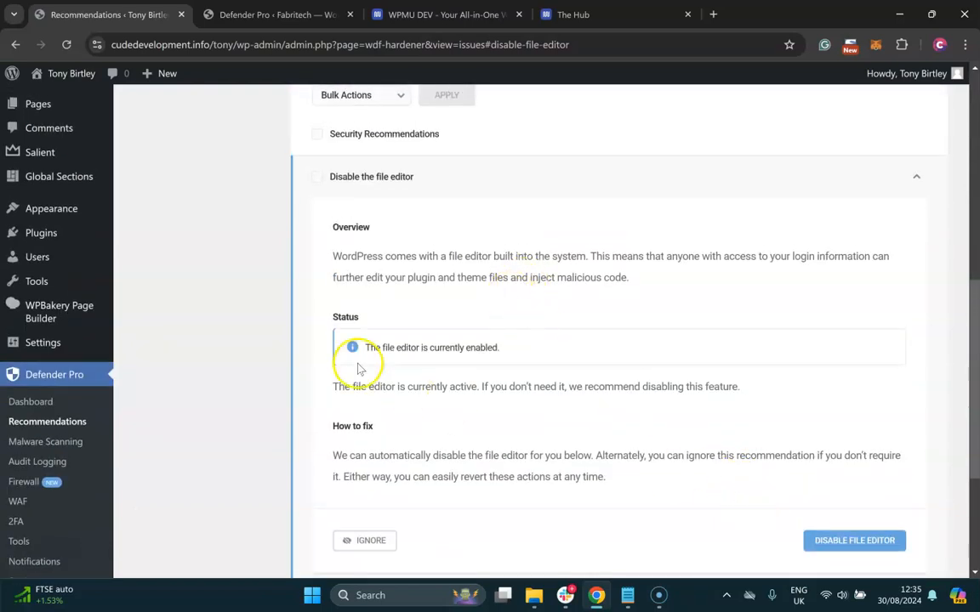
- Open the Theme File Editor, accept its direct-editing warning and look through the Salient theme's list of editable files
mouse_move(60, 208)
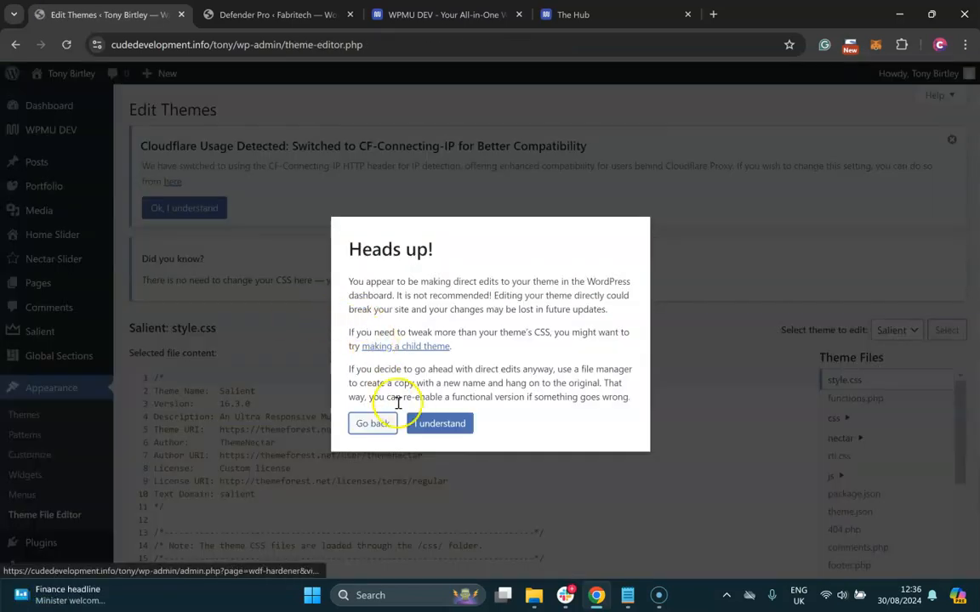
left_click(420, 427)
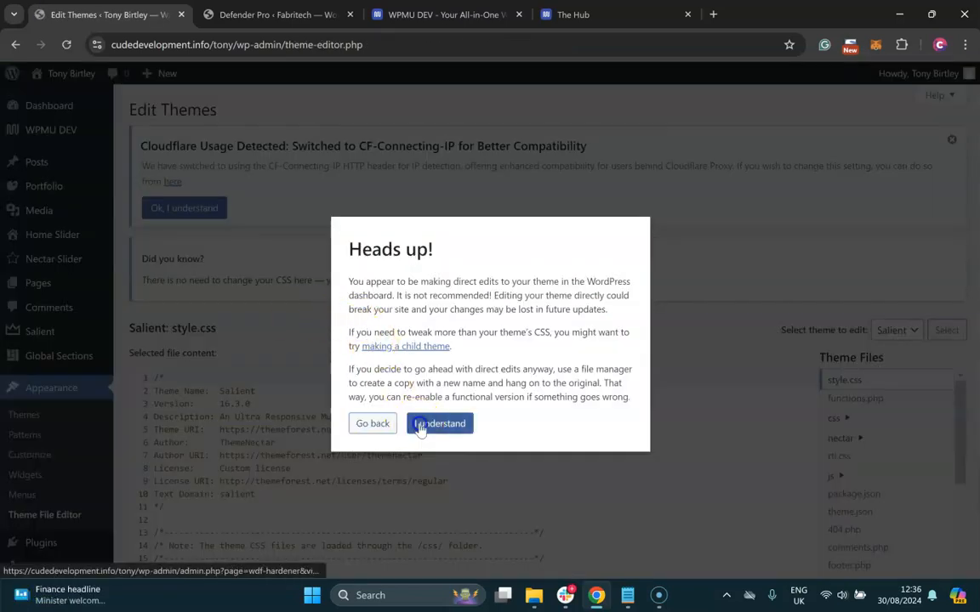
scroll(794, 328, "down", 3)
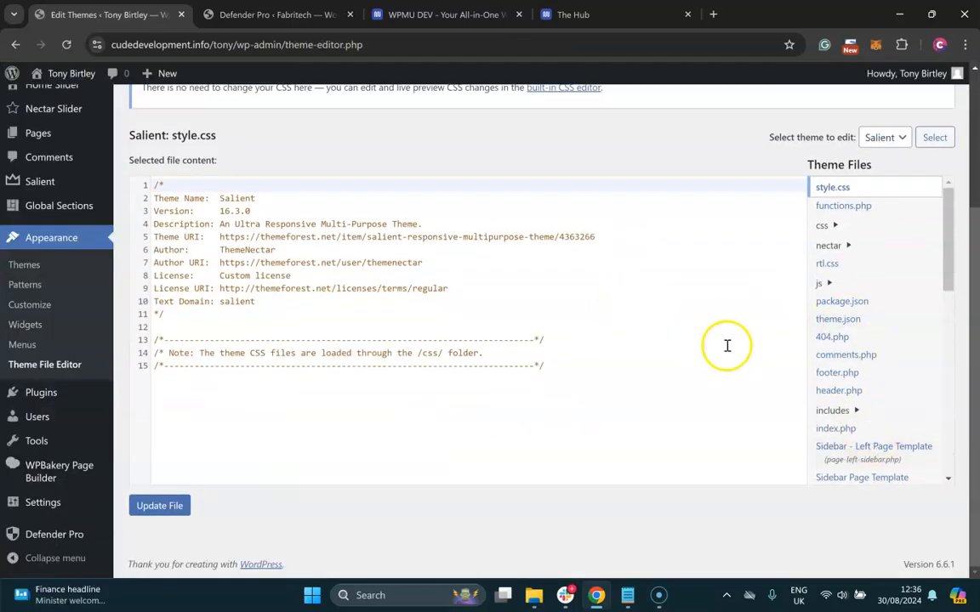
scroll(851, 357, "down", 5)
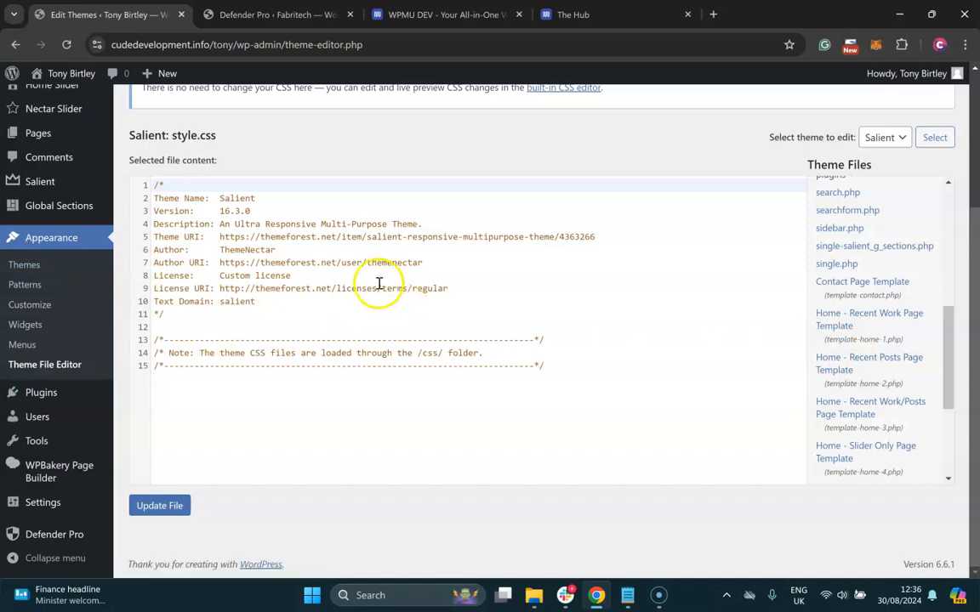
scroll(896, 307, "down", 3)
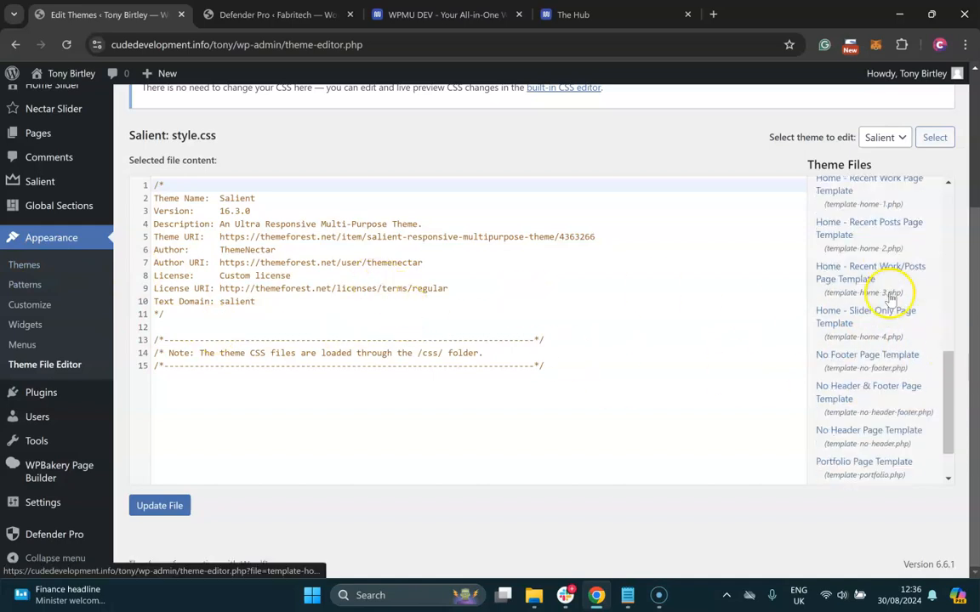
- Return to the Defender Pro recommendation and disable the file editor
left_click(18, 41)
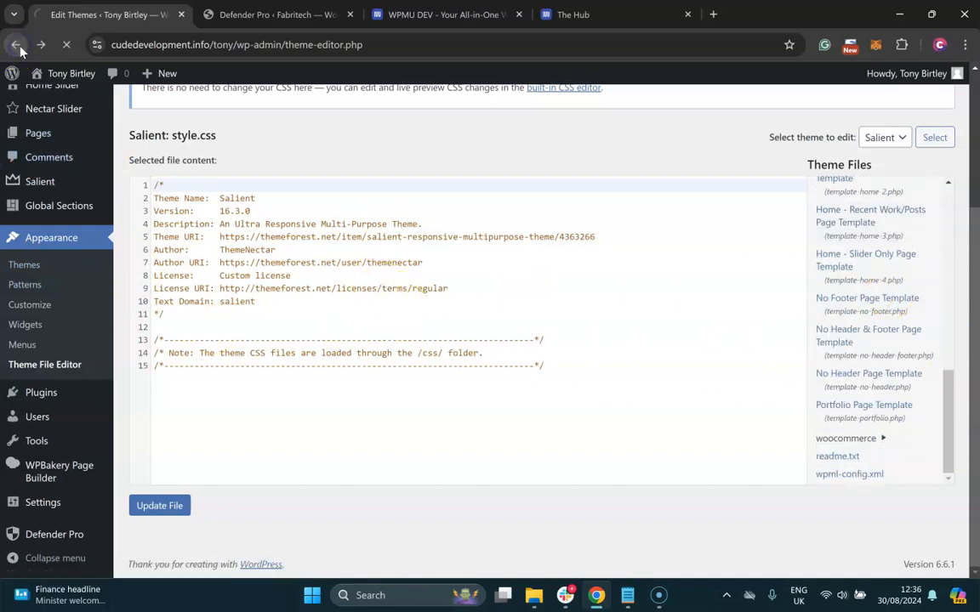
left_click(850, 545)
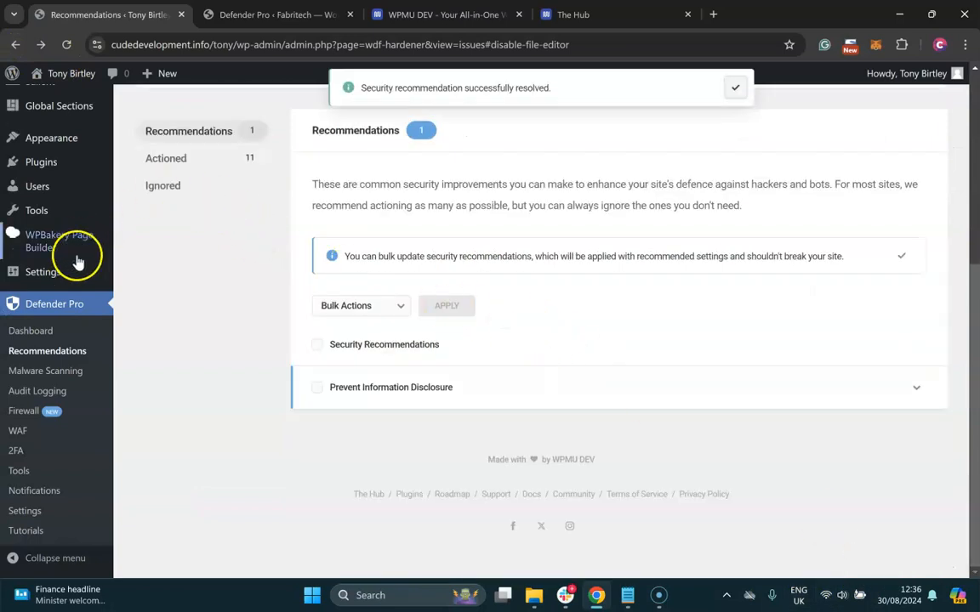
- Check the malware scan's progress from the Defender Pro dashboard and its scan report, then return to the dashboard
left_click(39, 334)
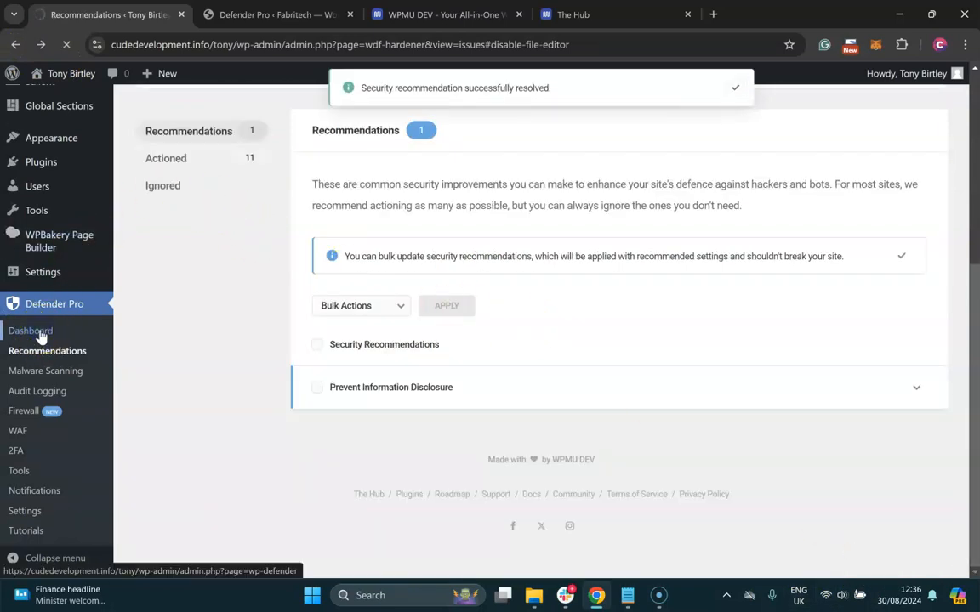
scroll(580, 355, "down", 4)
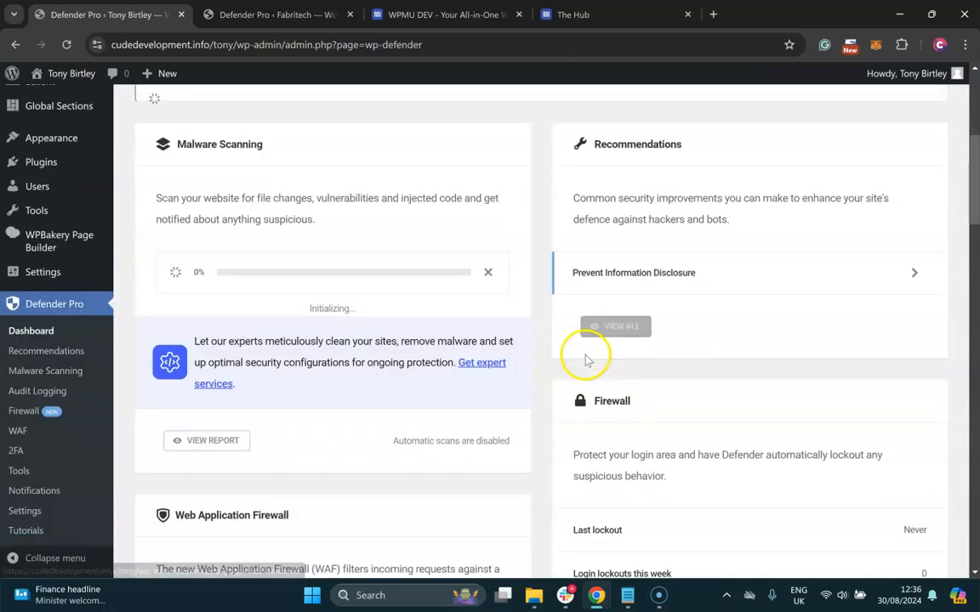
scroll(583, 357, "down", 3)
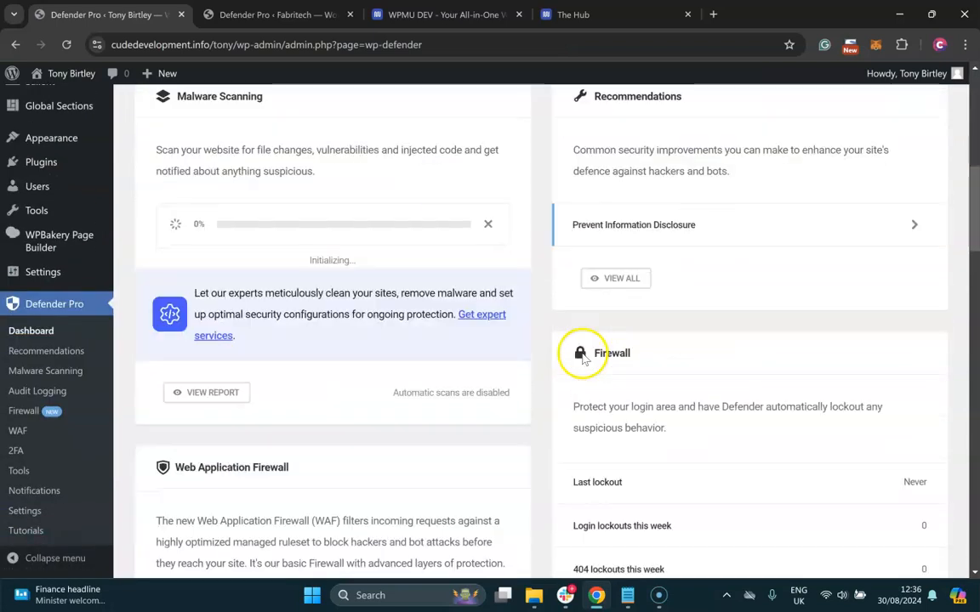
left_click(205, 394)
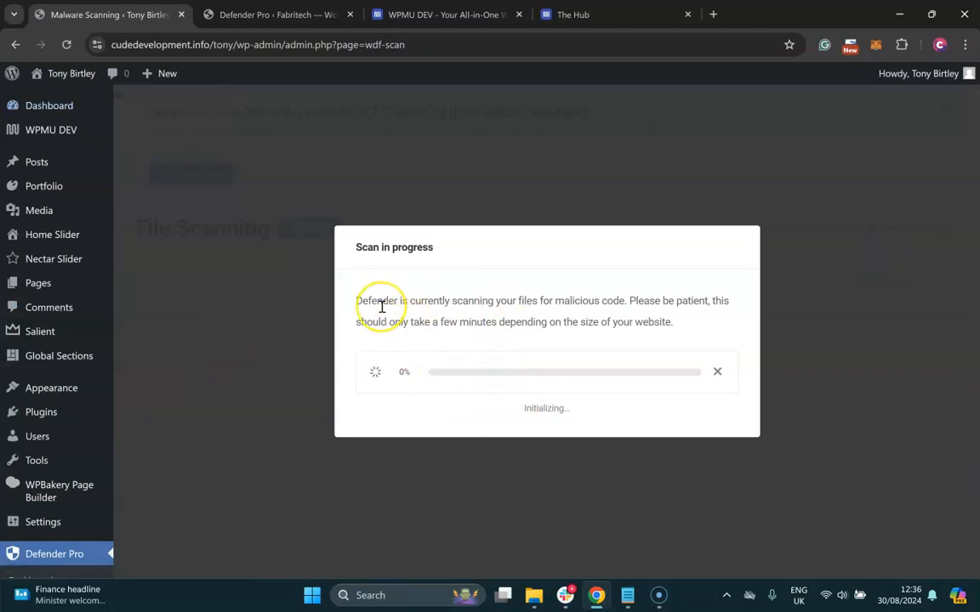
left_click(16, 45)
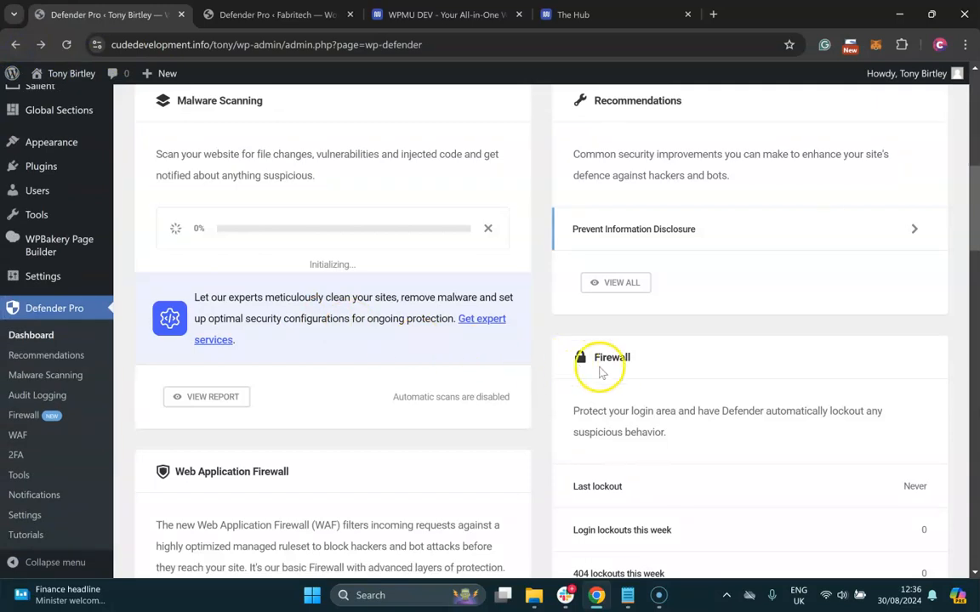
- Activate the Global IP Blocker on the Defender Pro dashboard, leaving The Hub tab for the site's own tab
scroll(617, 340, "down", 2)
scroll(680, 315, "down", 4)
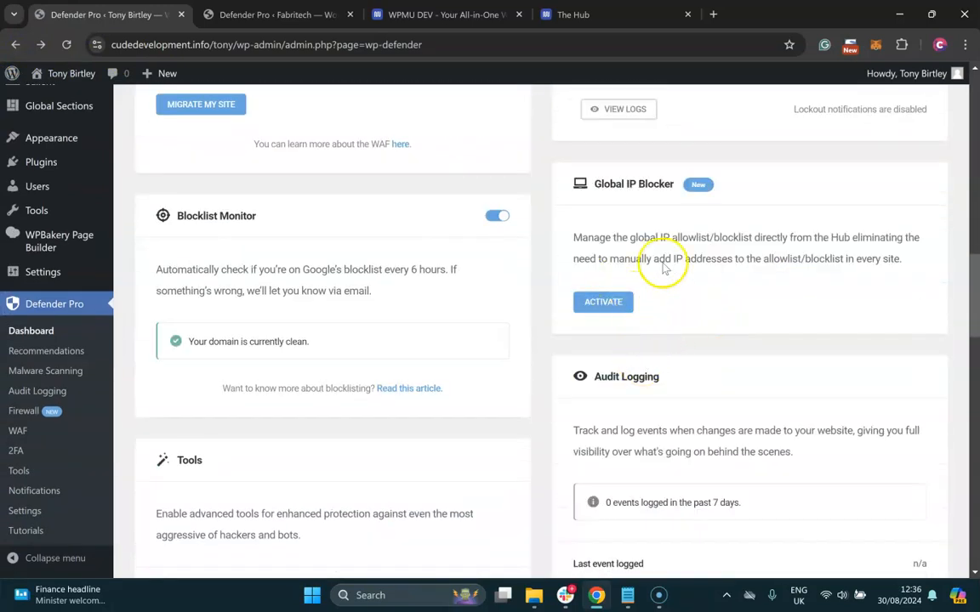
left_click(622, 300)
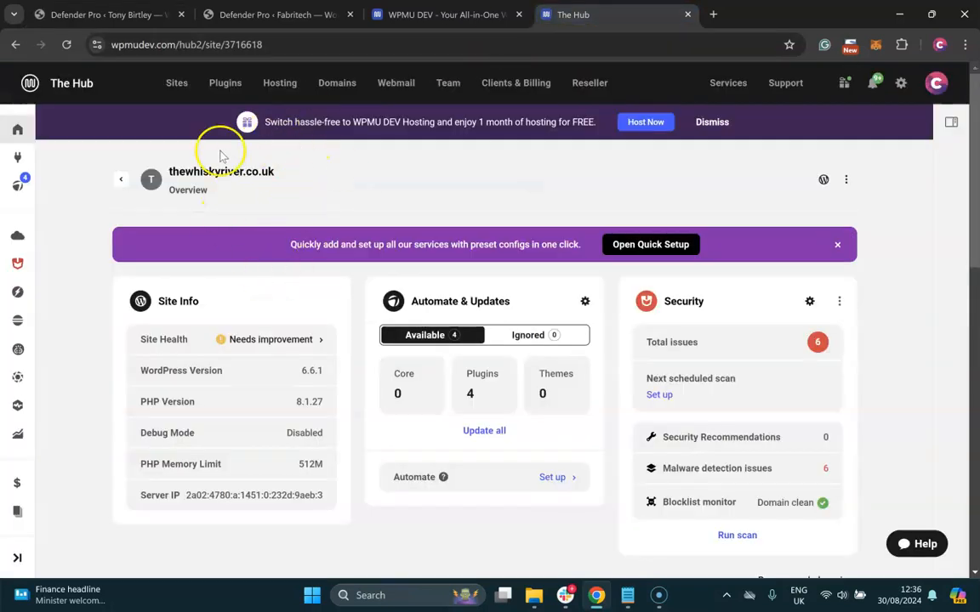
left_click(106, 14)
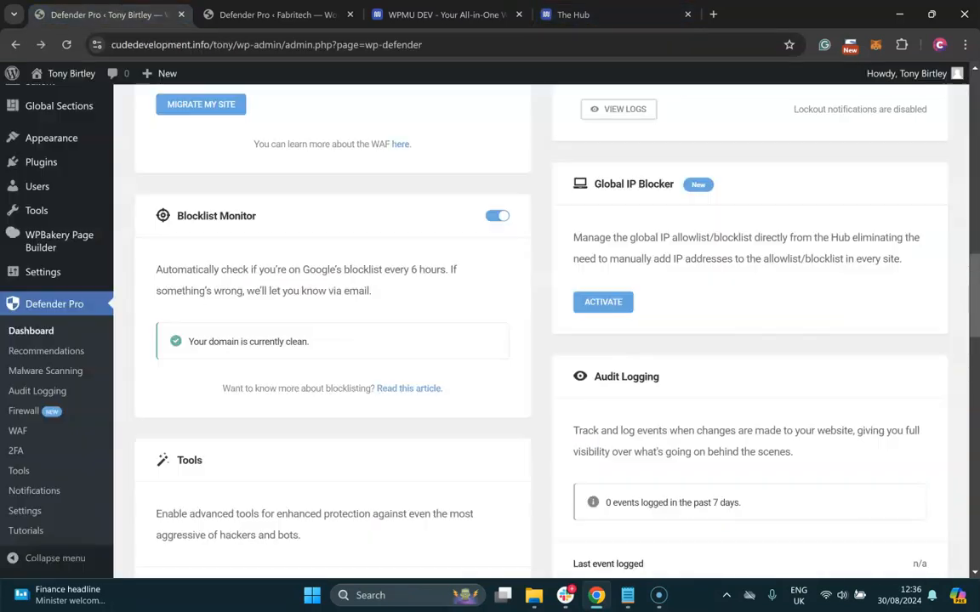
left_click(607, 305)
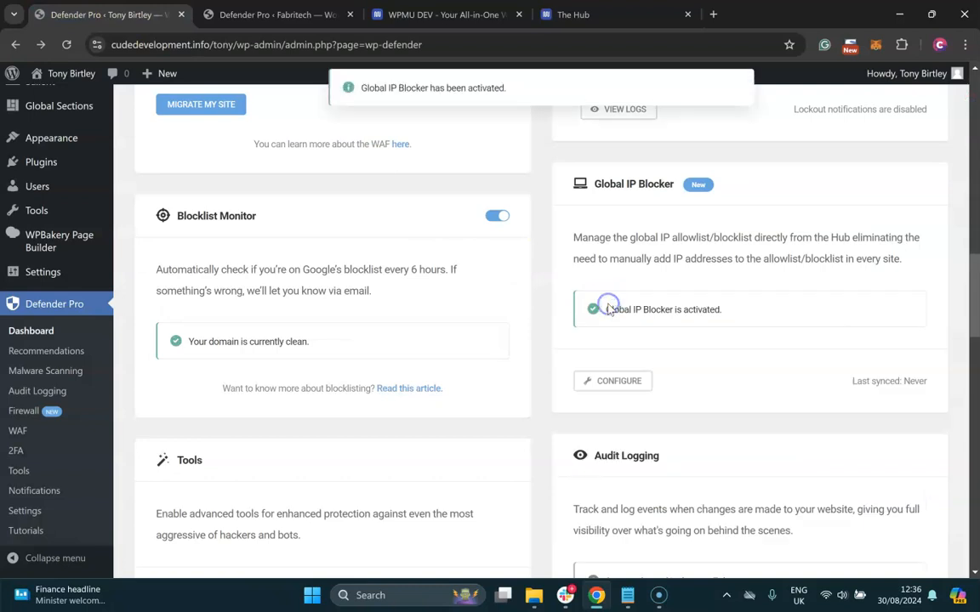
- Open the Mask Login Area tool from the Defender Pro dashboard and activate it
scroll(722, 361, "down", 4)
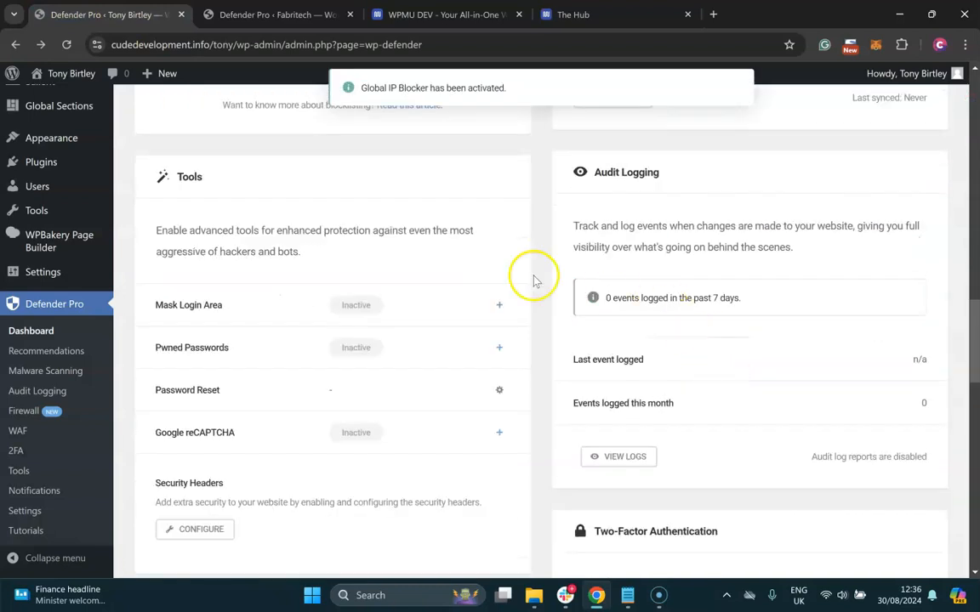
left_click(499, 306)
scroll(596, 348, "down", 2)
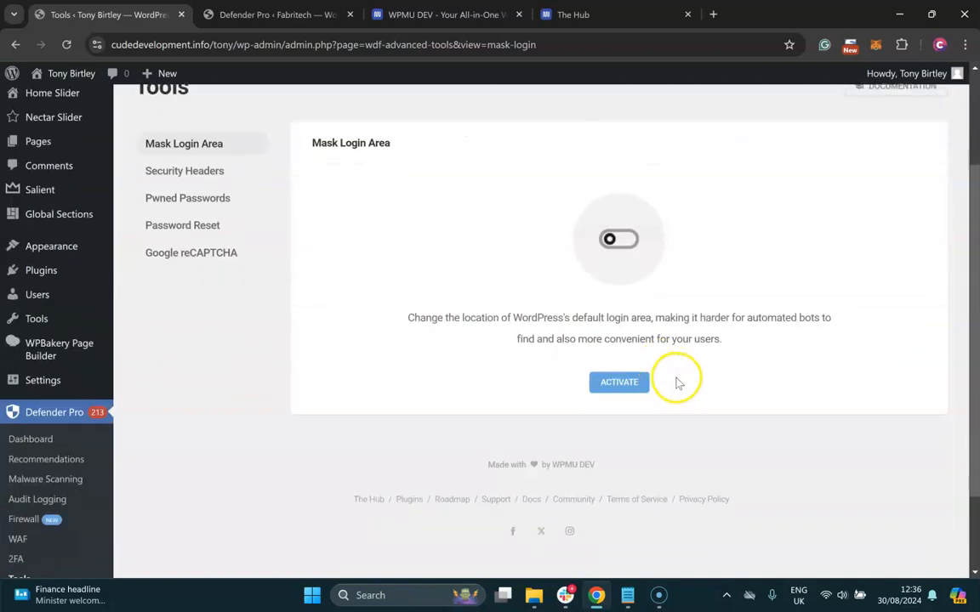
left_click(630, 382)
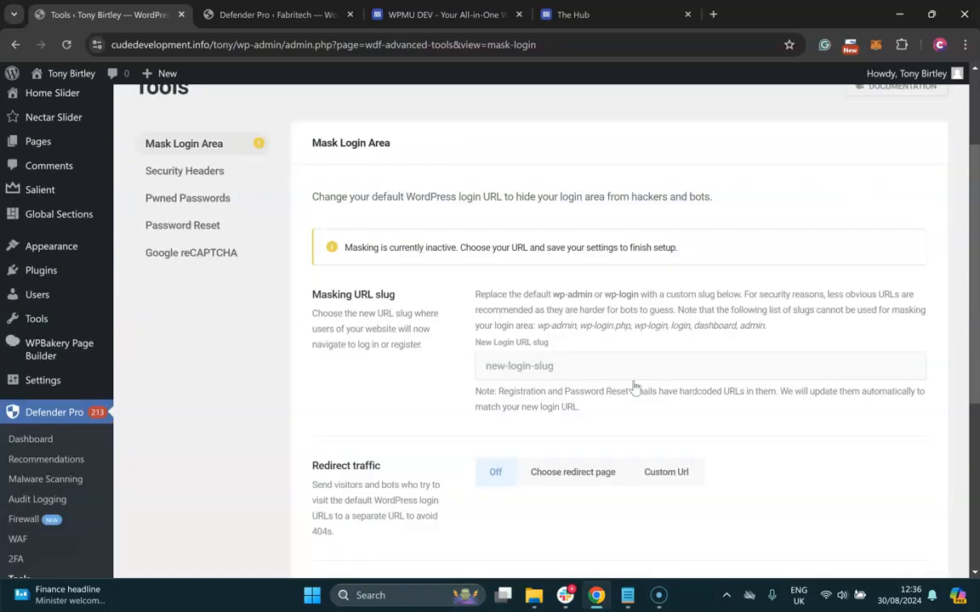
- Set the new login URL slug to wplogin and save the login masking settings
left_click(600, 366)
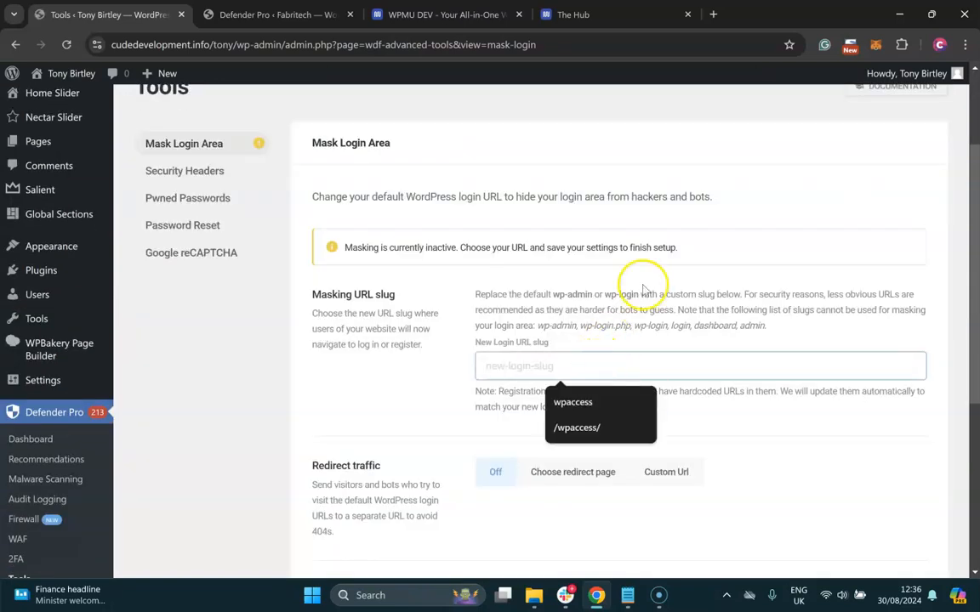
type("wplogin")
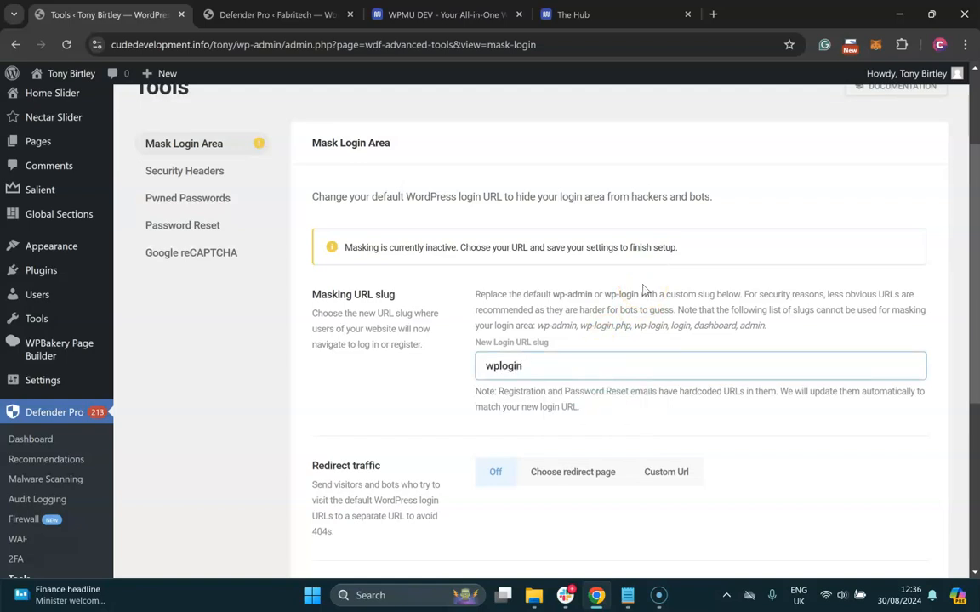
scroll(647, 283, "down", 3)
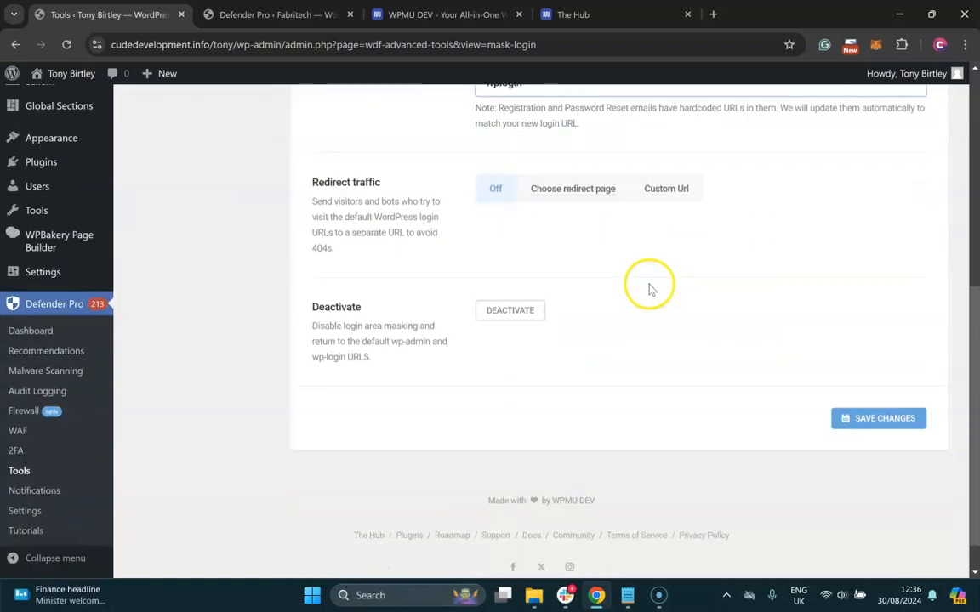
left_click(847, 421)
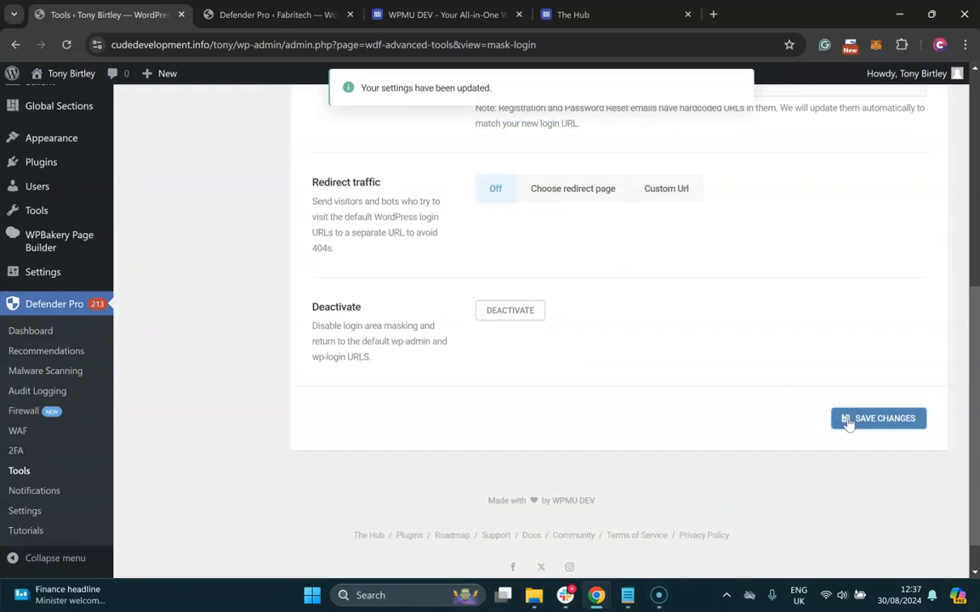
left_click(846, 420)
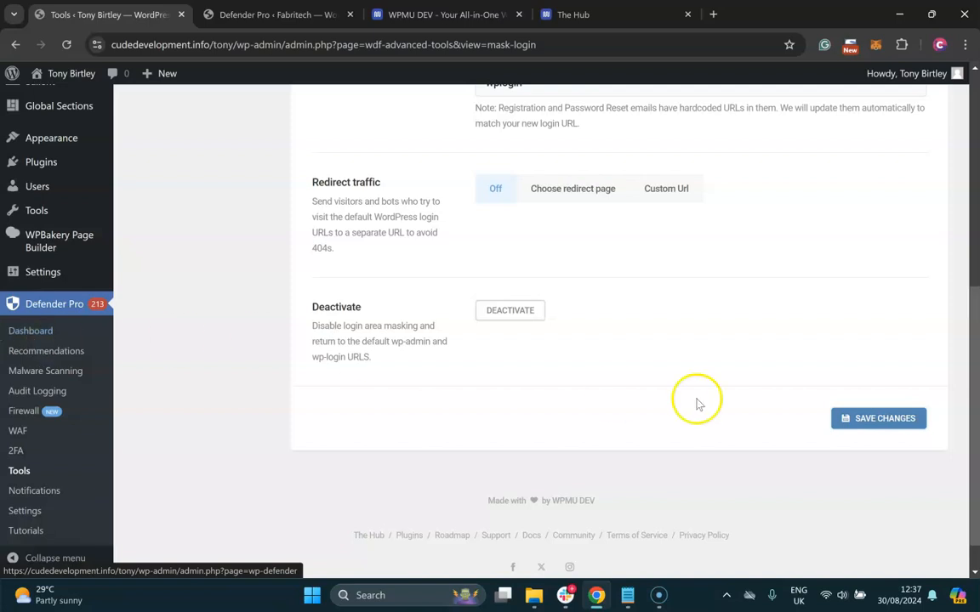
- Open the malware scan report from the Defender Pro dashboard and examine the list of files flagged by file change detection
left_click(36, 332)
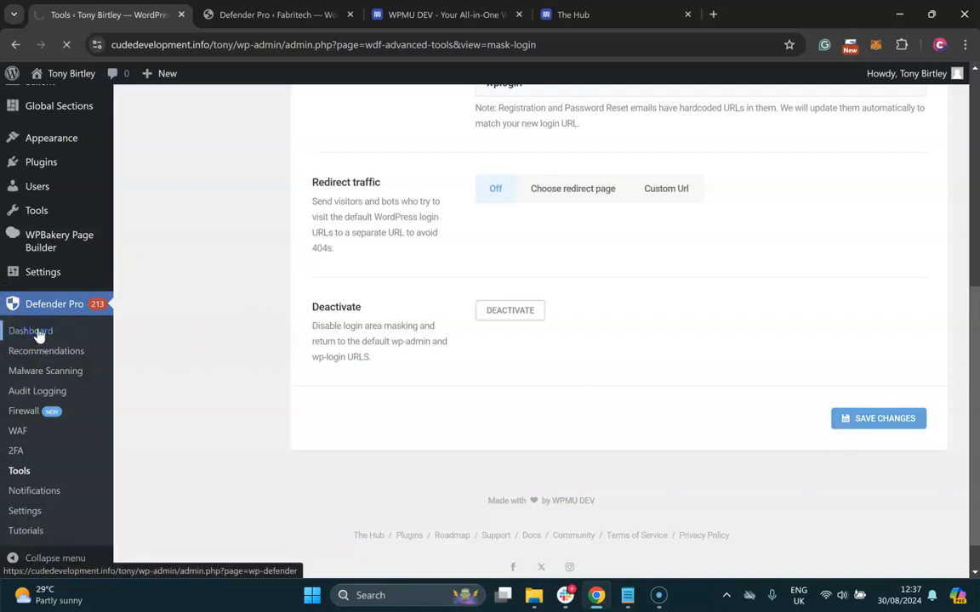
scroll(426, 329, "down", 3)
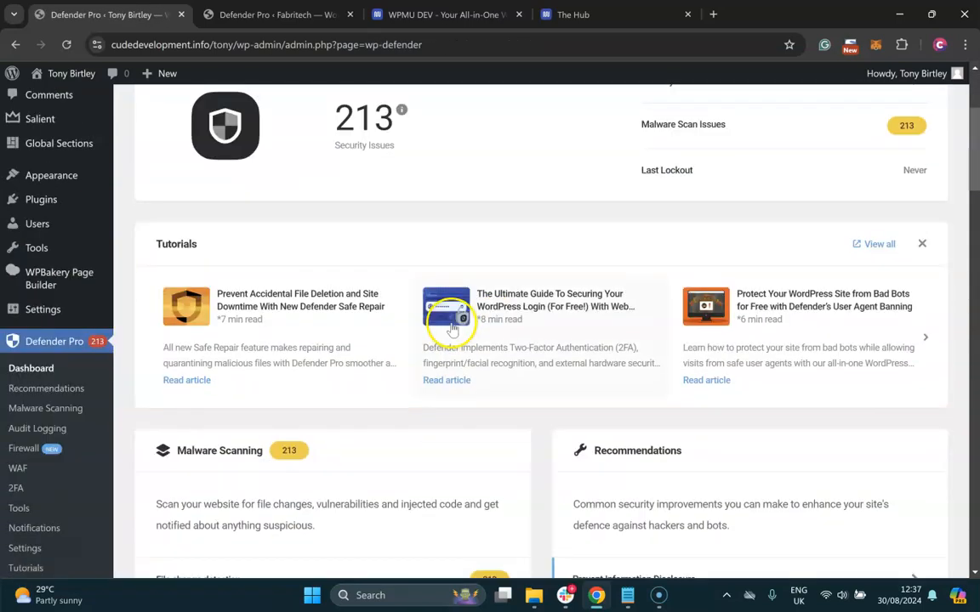
scroll(452, 330, "down", 3)
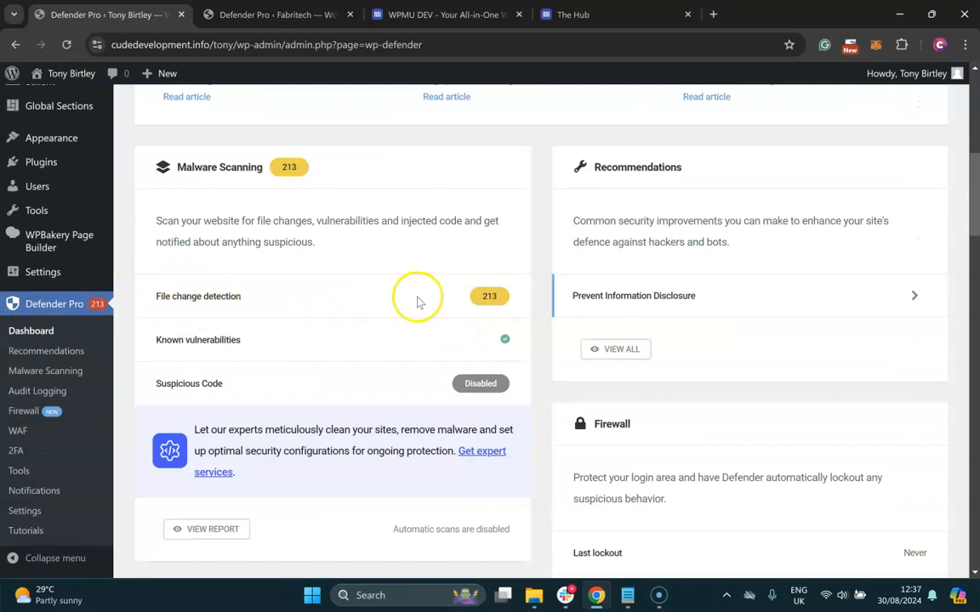
left_click(197, 532)
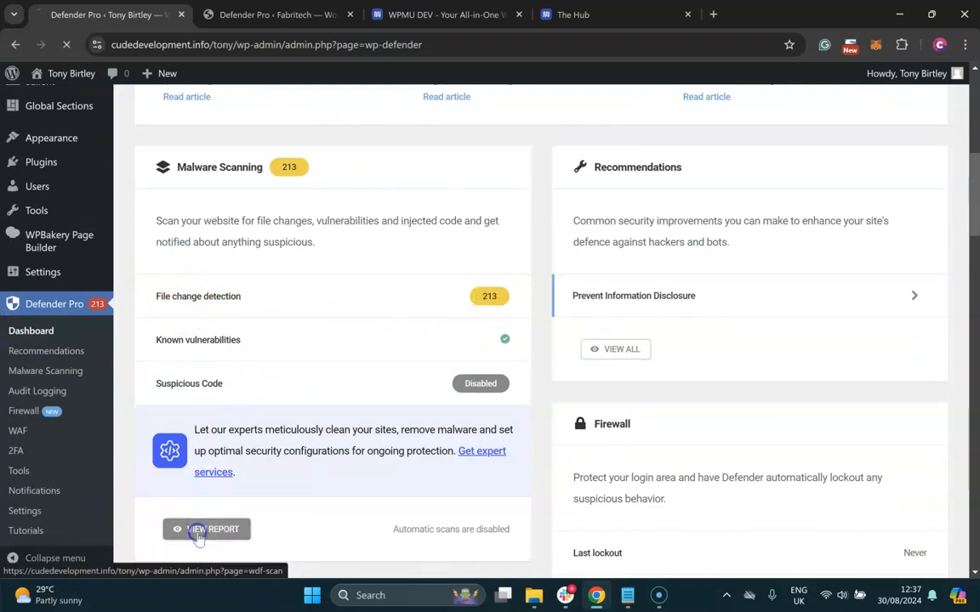
scroll(620, 385, "down", 5)
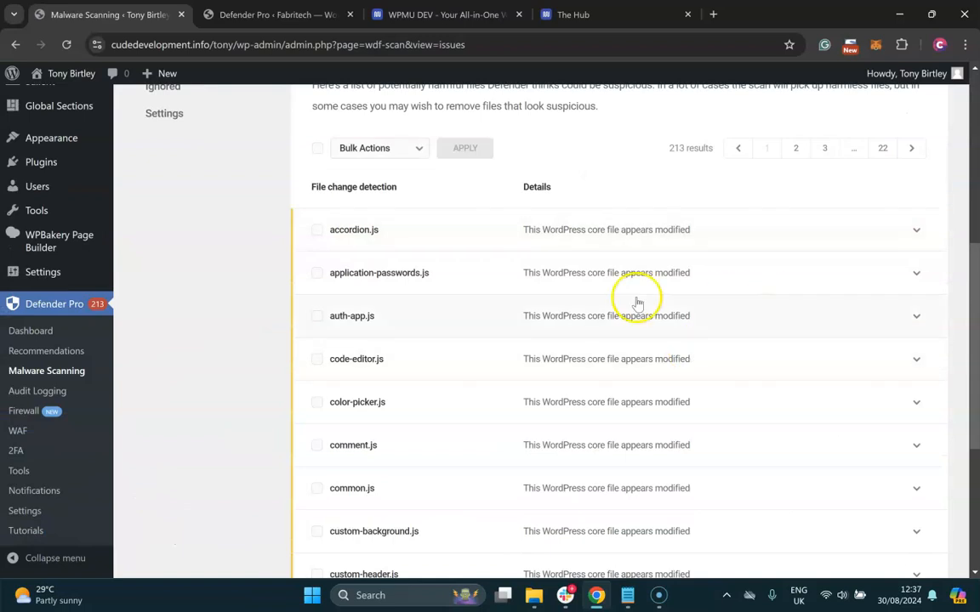
scroll(553, 295, "down", 3)
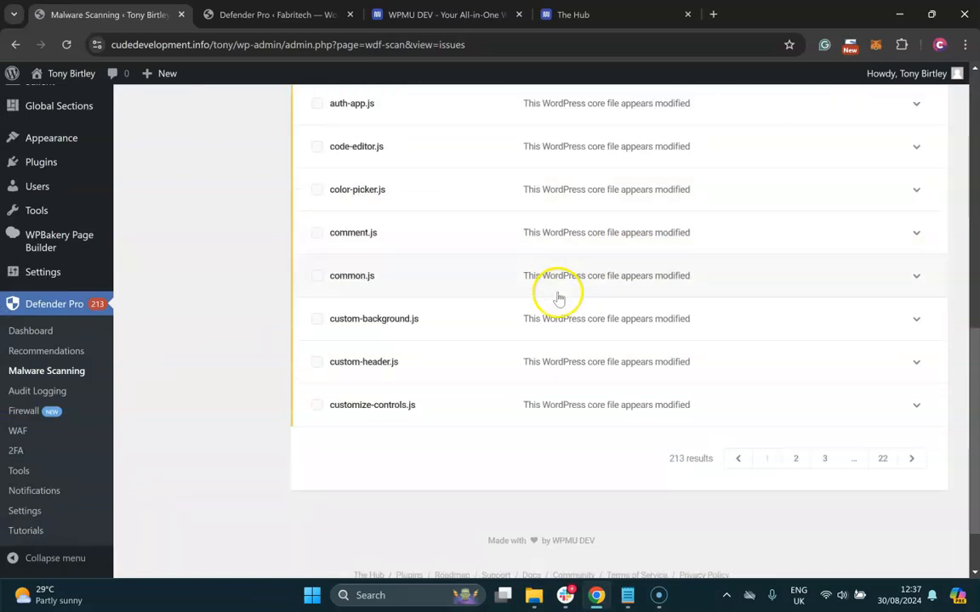
scroll(701, 355, "up", 2)
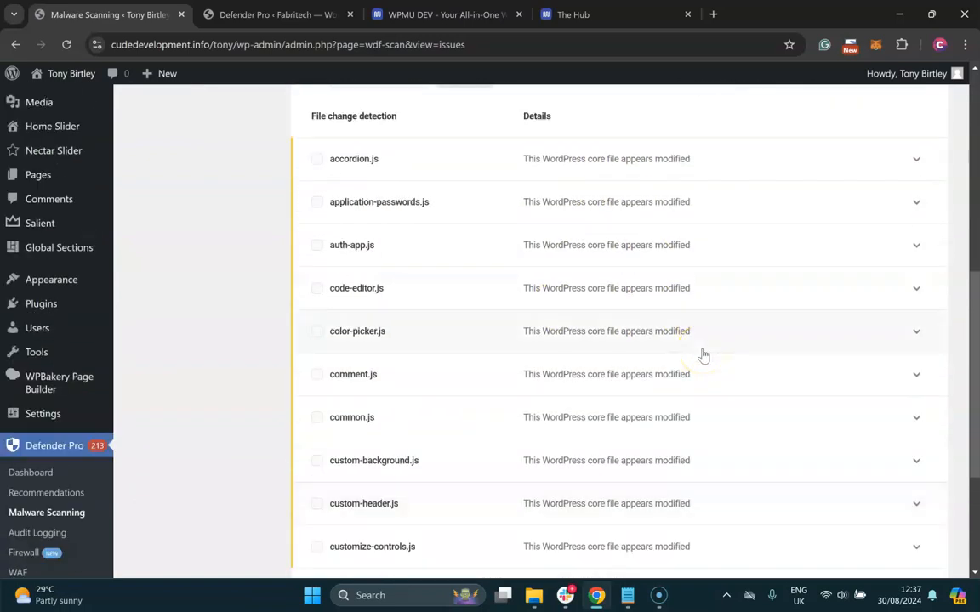
scroll(702, 355, "up", 5)
scroll(702, 355, "down", 5)
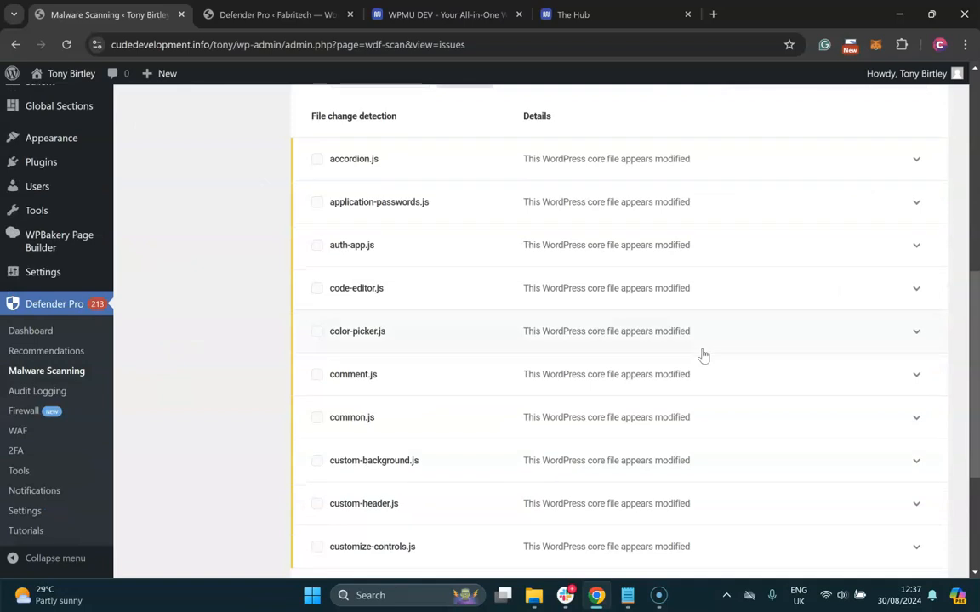
- Expand the accordion.js scan issue and examine its comparison with the original WordPress file, its file details and the available actions
scroll(703, 355, "up", 4)
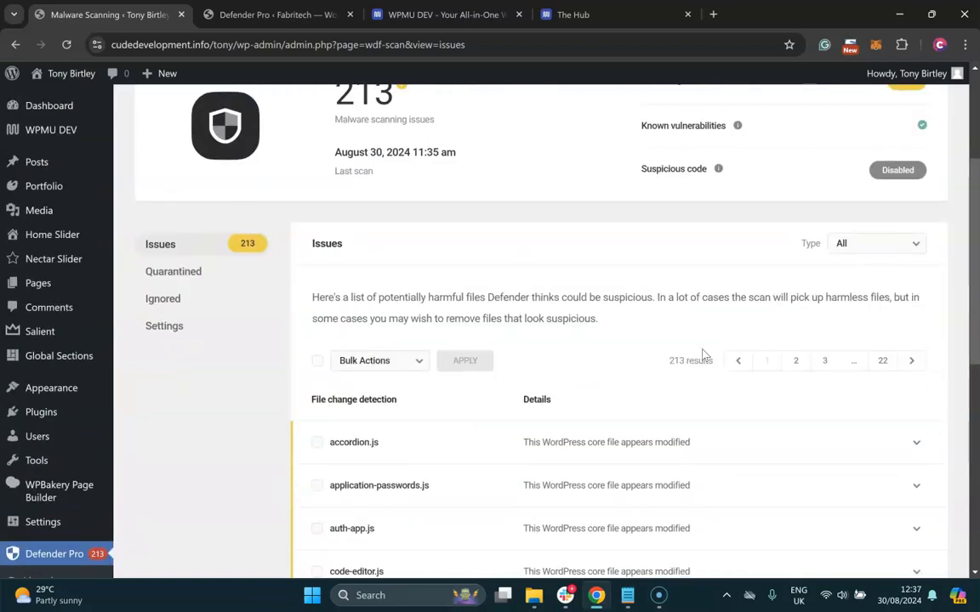
scroll(891, 306, "down", 2)
left_click(914, 303)
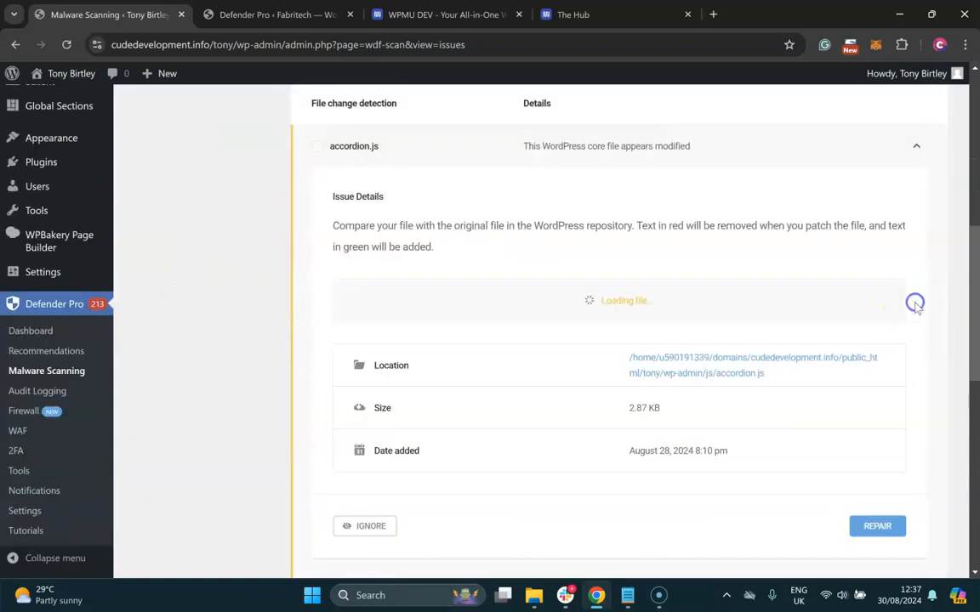
scroll(953, 302, "down", 1)
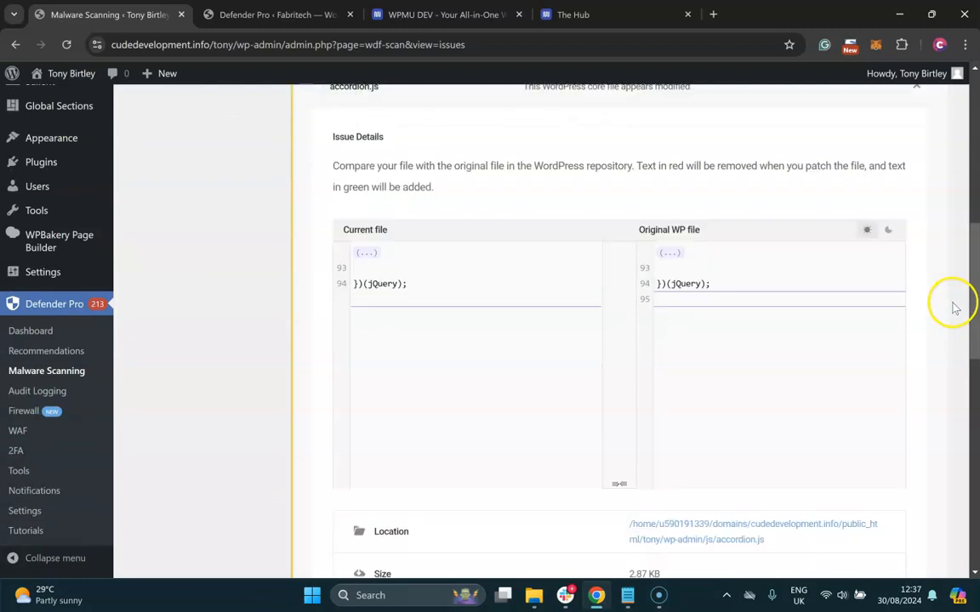
scroll(951, 305, "down", 1)
scroll(944, 308, "down", 3)
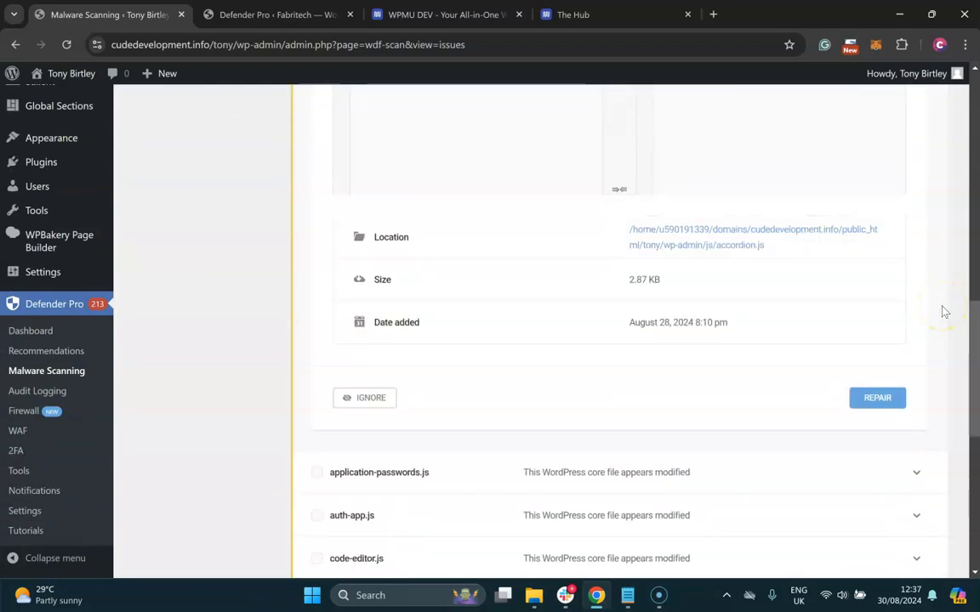
scroll(943, 310, "down", 1)
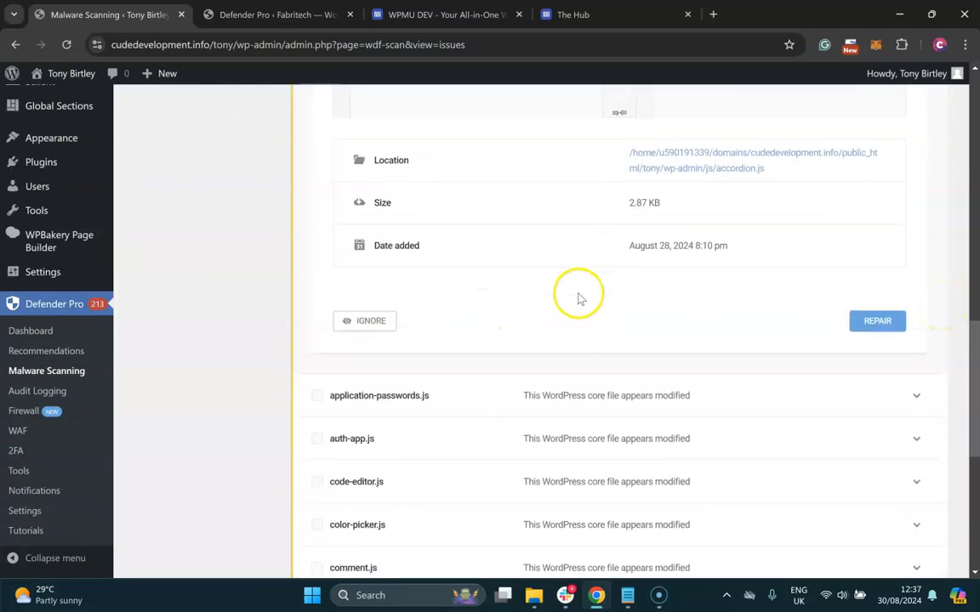
scroll(624, 344, "down", 5)
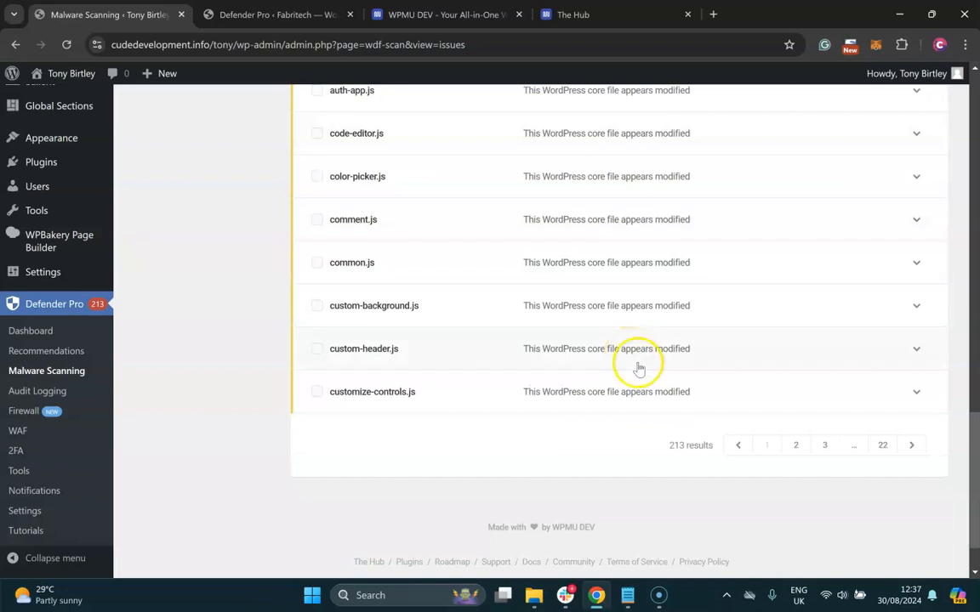
scroll(612, 313, "up", 3)
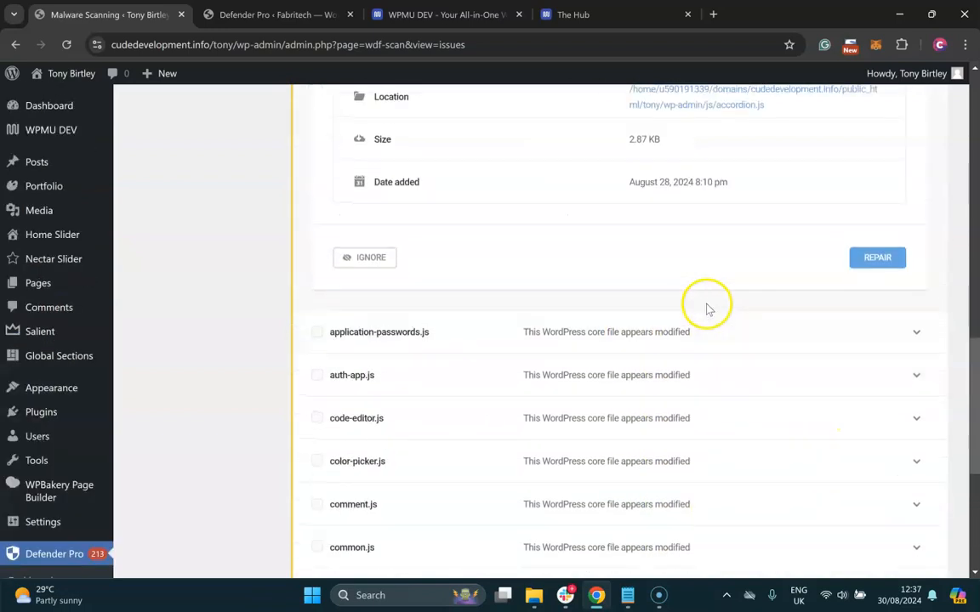
scroll(820, 389, "up", 3)
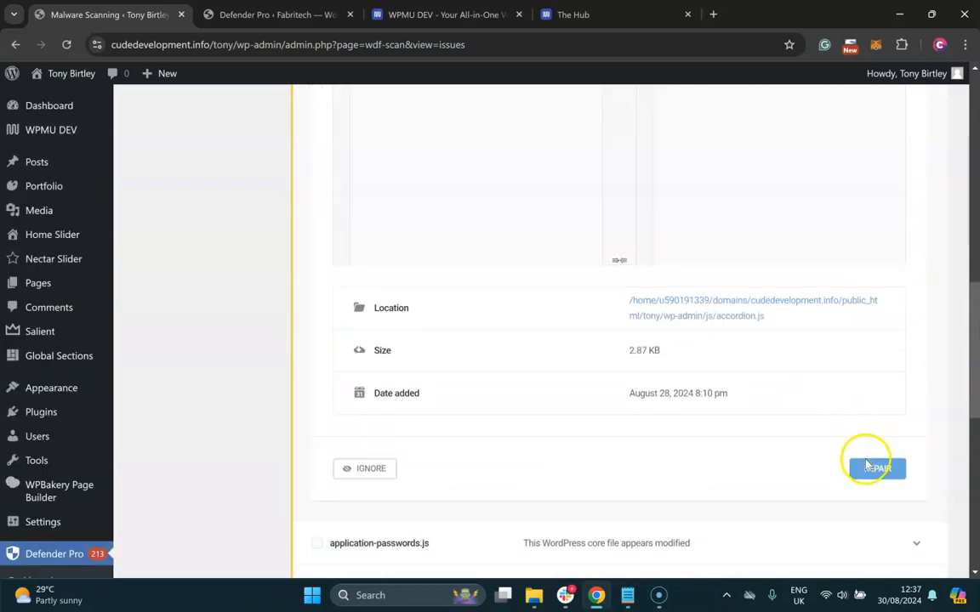
scroll(609, 313, "down", 1)
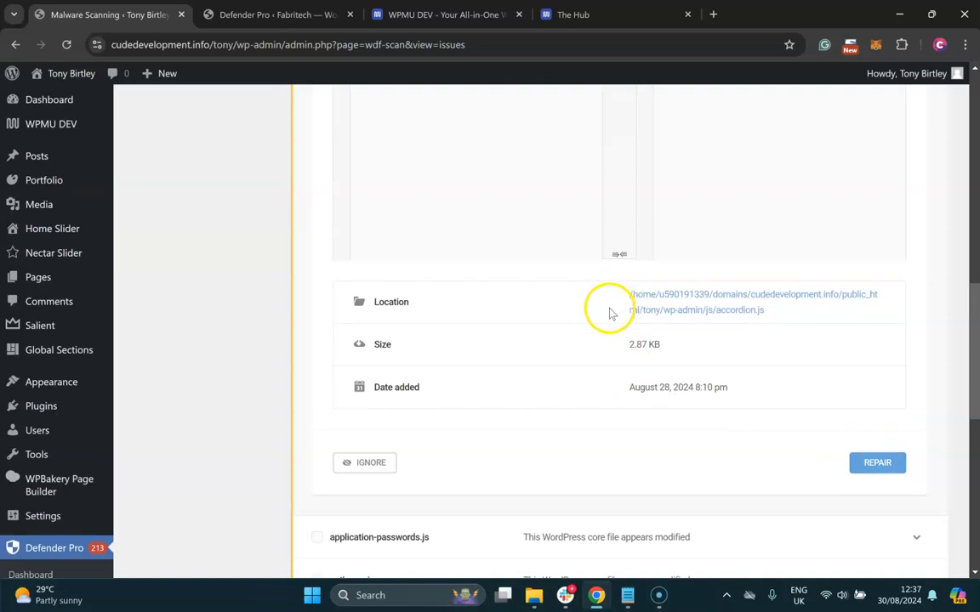
scroll(609, 313, "down", 6)
scroll(609, 314, "up", 15)
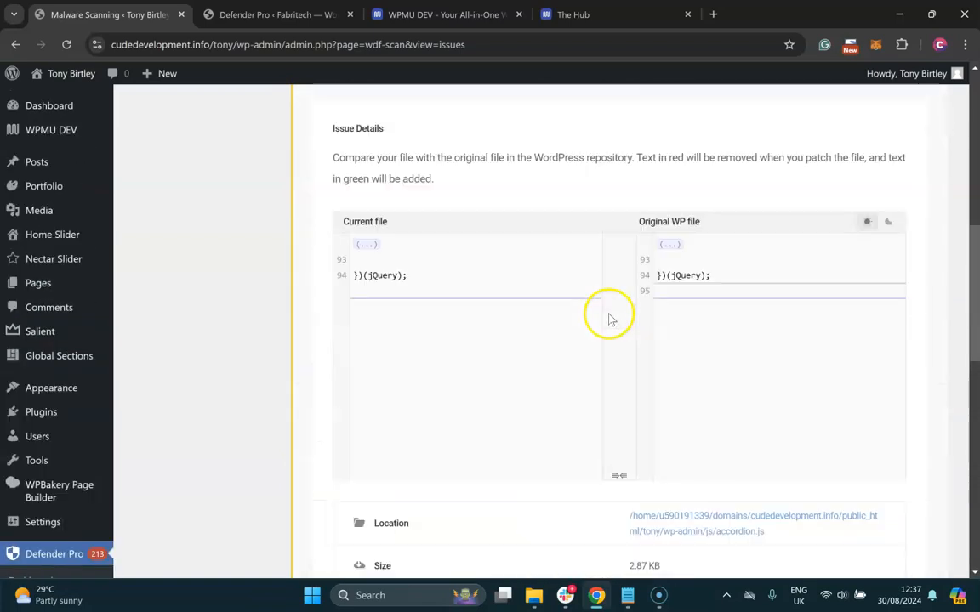
- Leave the scan report for the WordPress dashboard, switch to the Fabritech site and examine its Defender Pro malware scan report
left_click(47, 106)
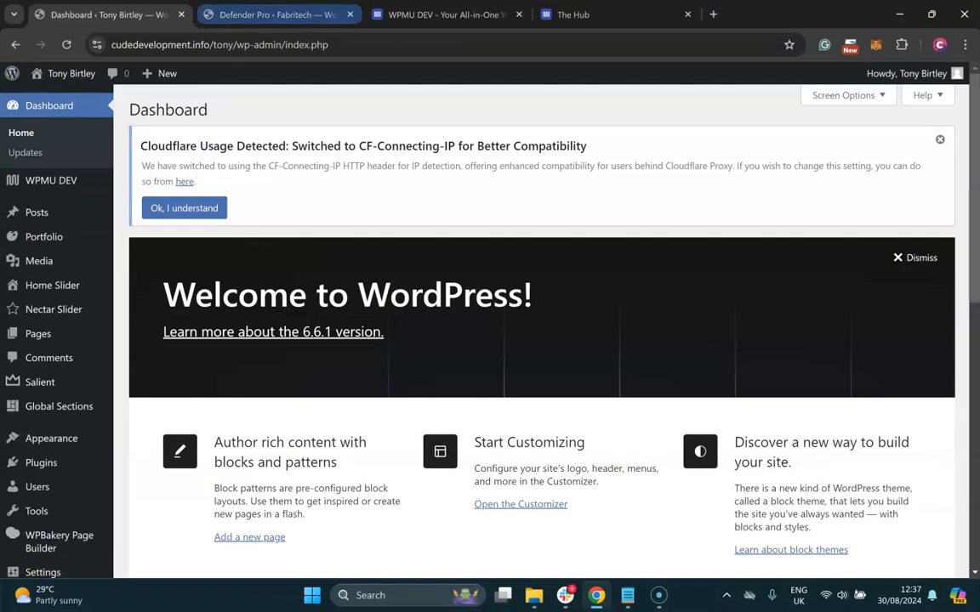
left_click(272, 15)
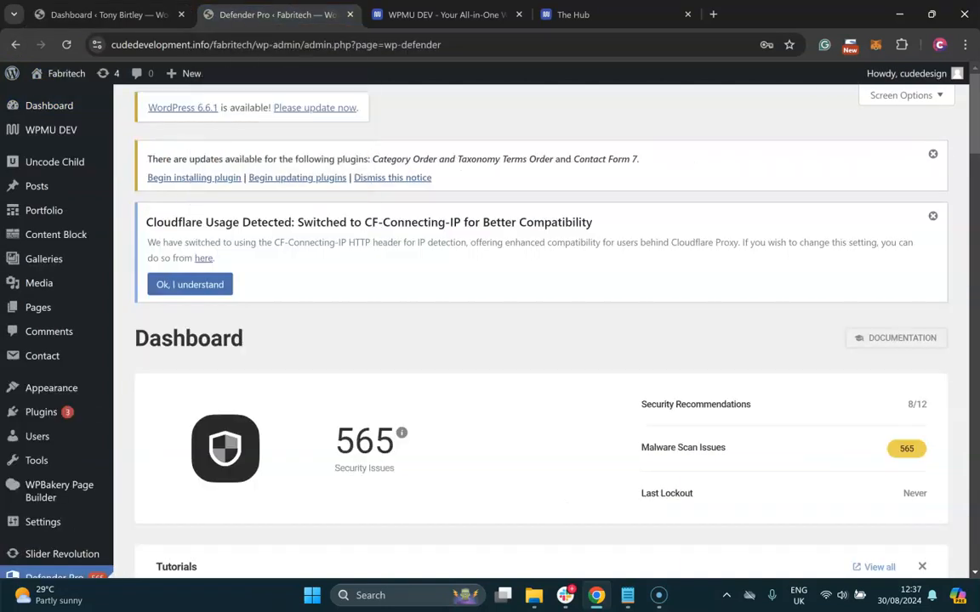
left_click(658, 596)
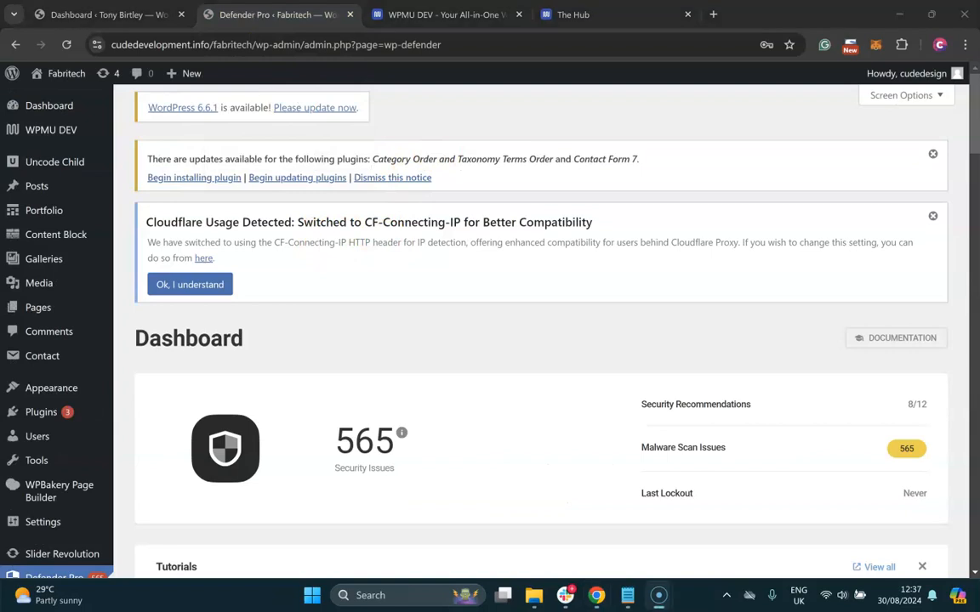
scroll(376, 437, "down", 6)
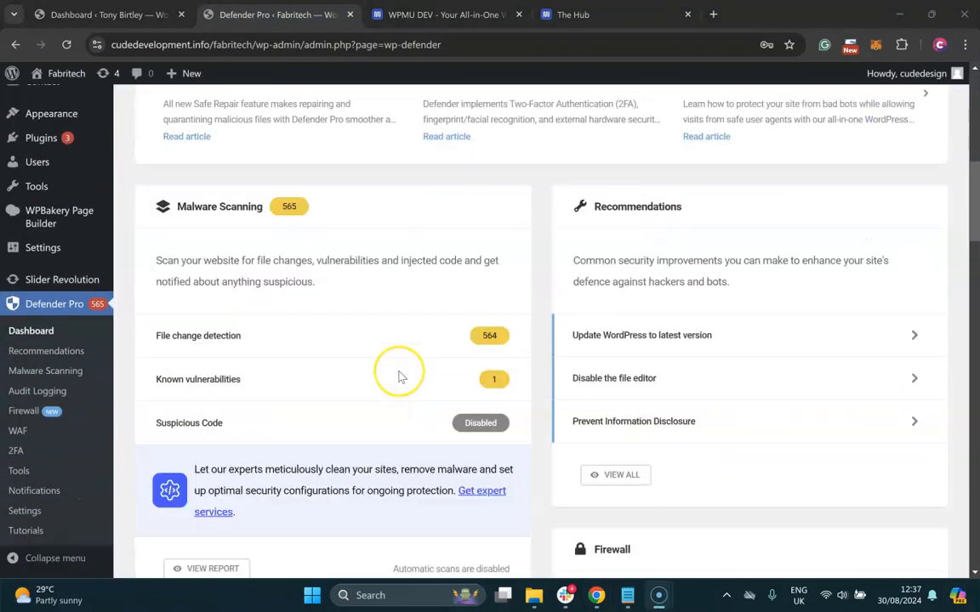
scroll(401, 377, "down", 4)
scroll(287, 367, "up", 3)
left_click(222, 428)
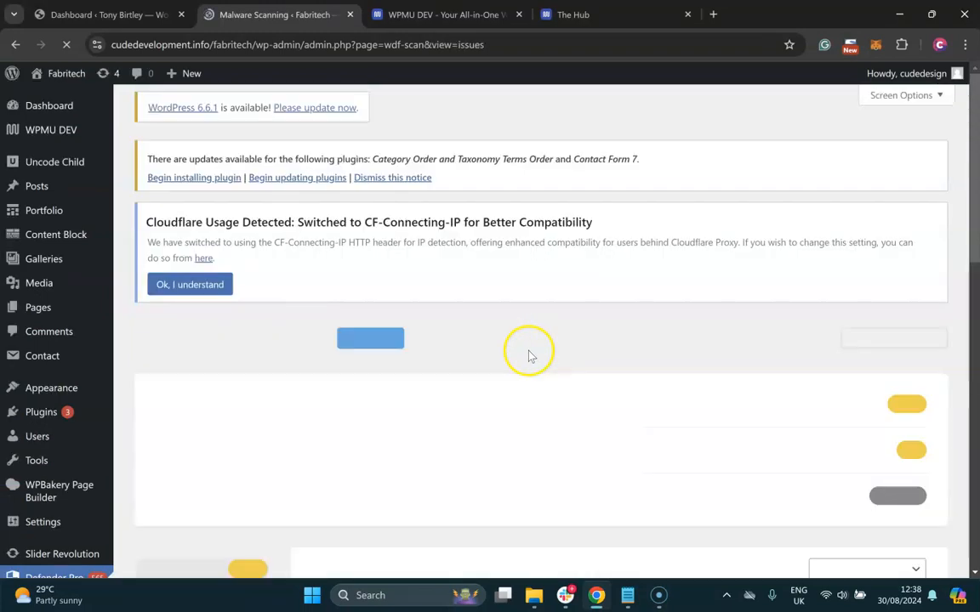
scroll(681, 312, "down", 7)
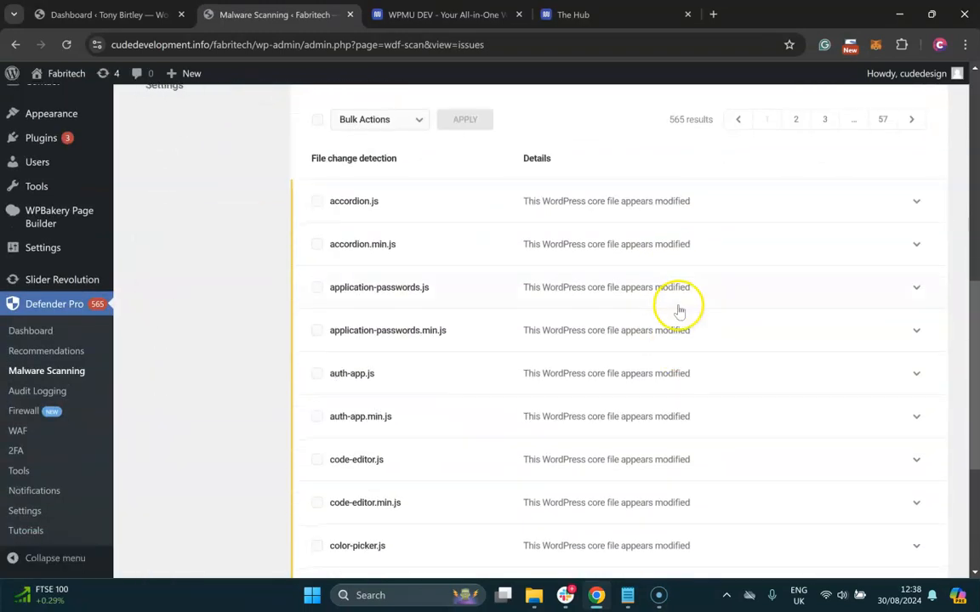
scroll(679, 308, "up", 8)
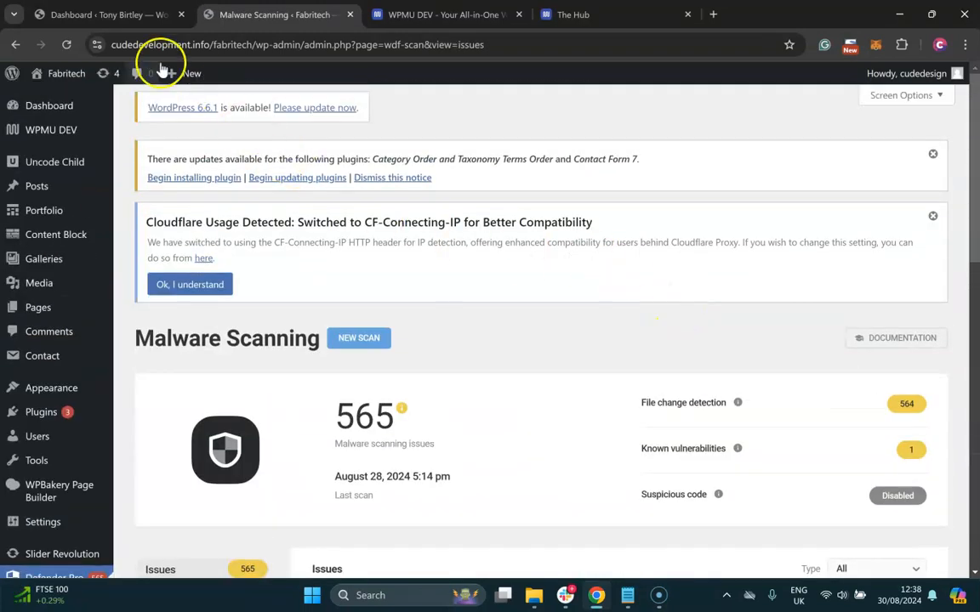
- Open the WordPress updates page of the Fabritech site and update WordPress to version 6.6.1
left_click(306, 110)
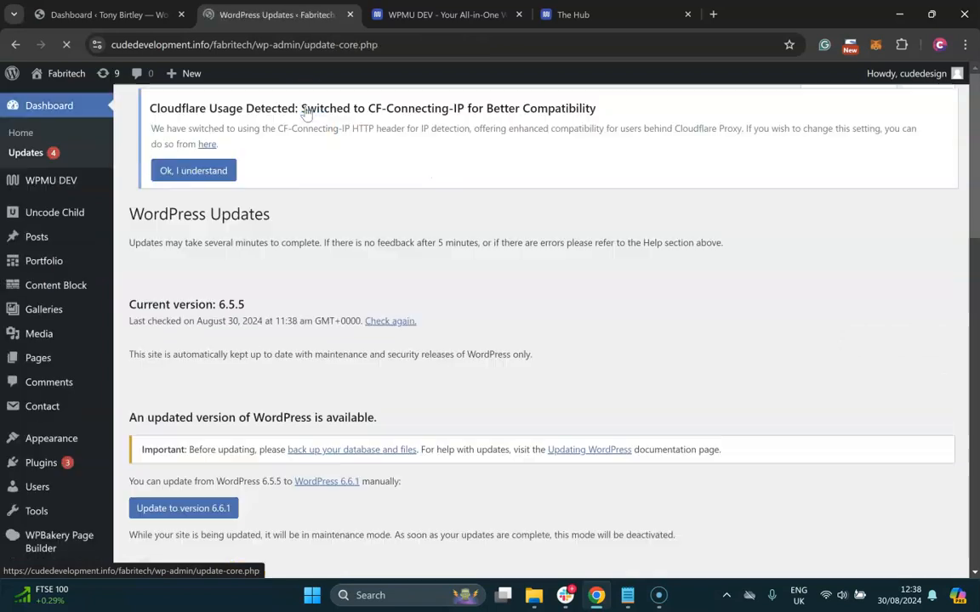
scroll(289, 255, "down", 3)
left_click(207, 228)
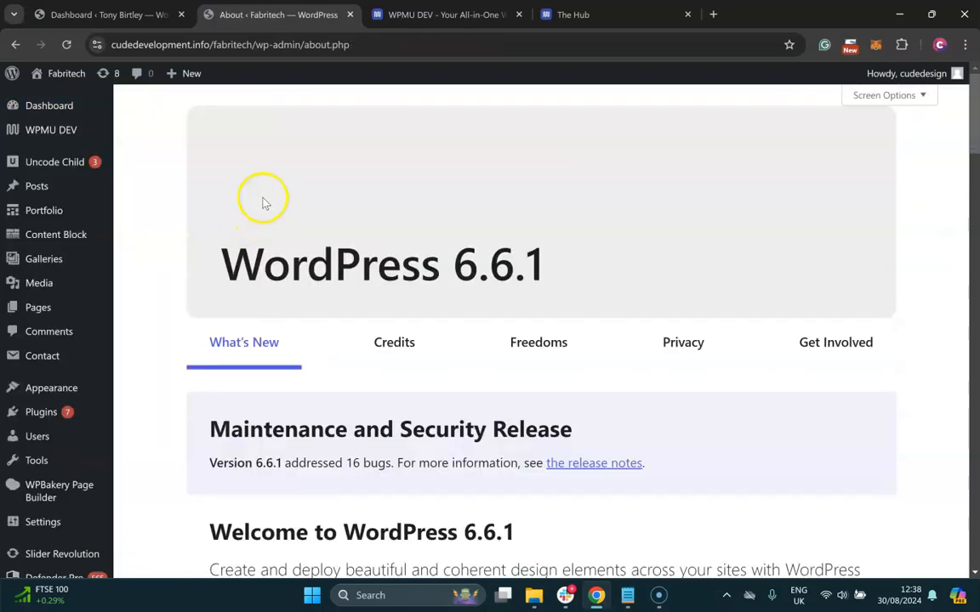
- Open the Defender Pro dashboard through the WPMU DEV plugin list and review the site's remaining security issues and recommendations
left_click(94, 137)
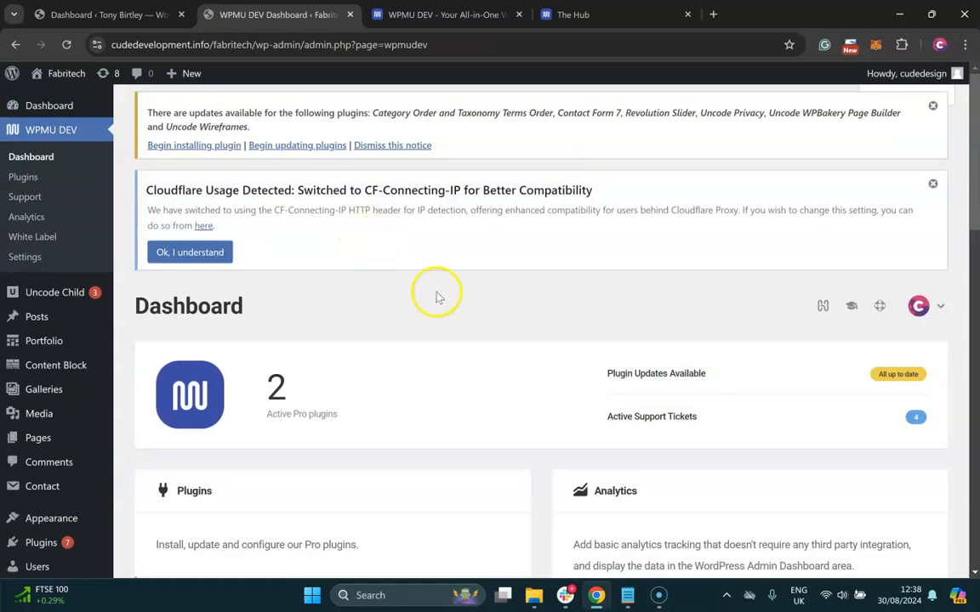
scroll(440, 298, "down", 5)
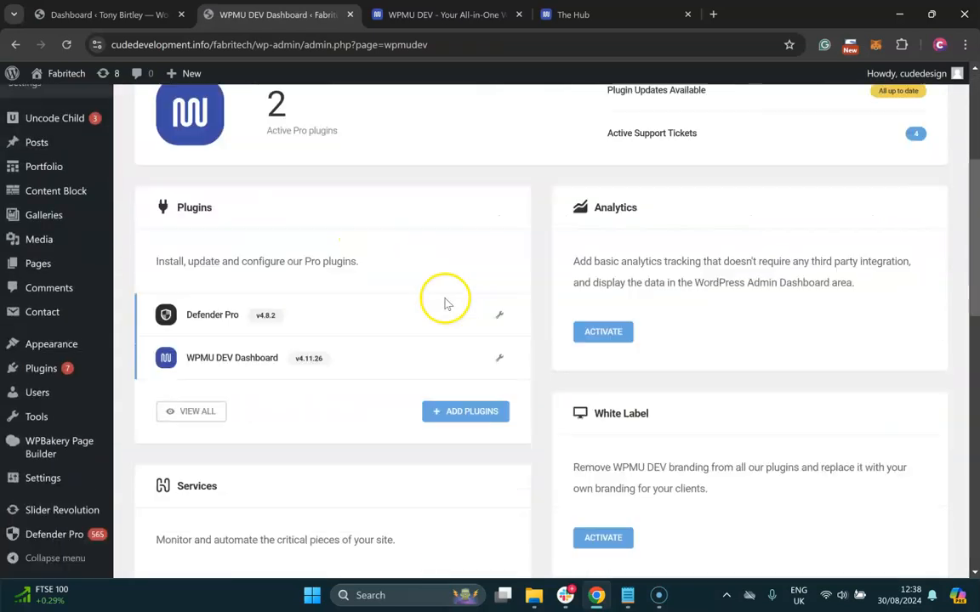
left_click(231, 317)
left_click(463, 315)
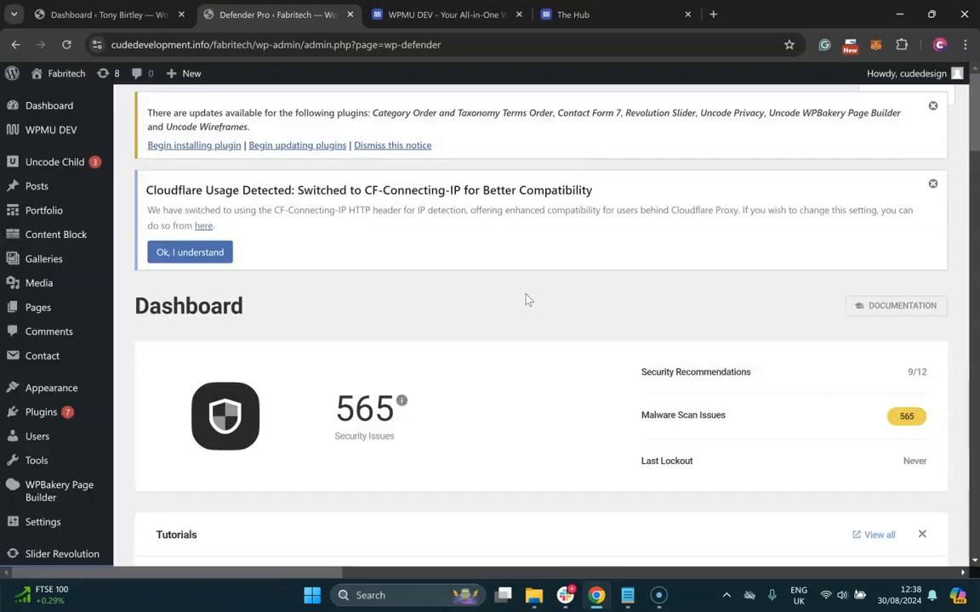
scroll(307, 212, "down", 10)
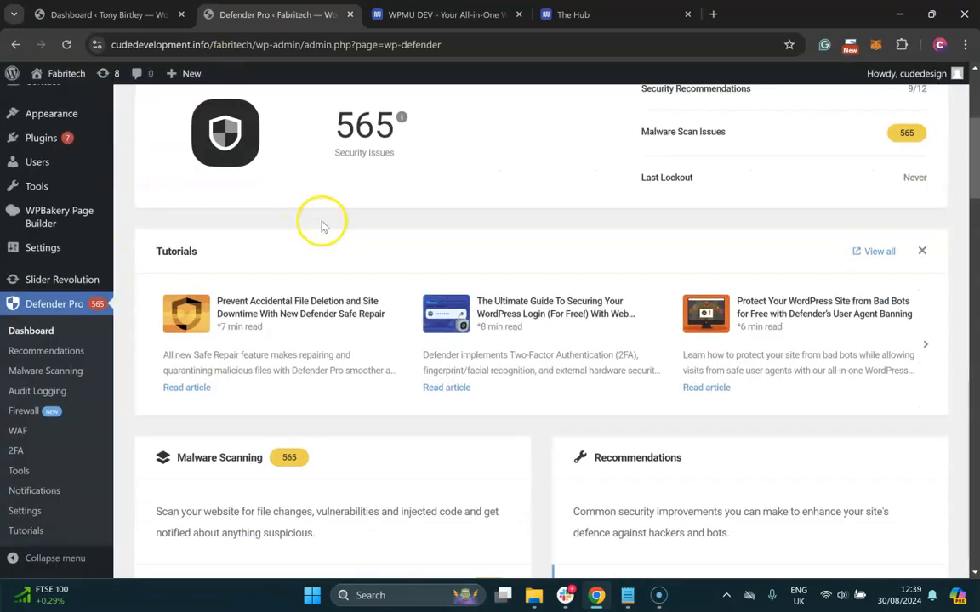
scroll(39, 200, "up", 1)
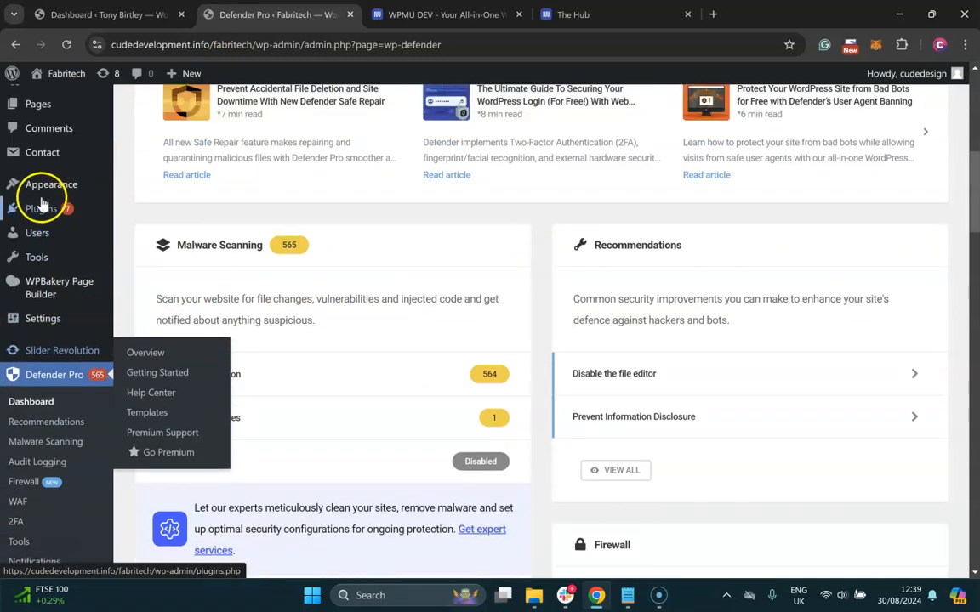
- Open the installed plugins list and update Category Order and Taxonomy Terms Order to version 1.8.2
mouse_move(51, 215)
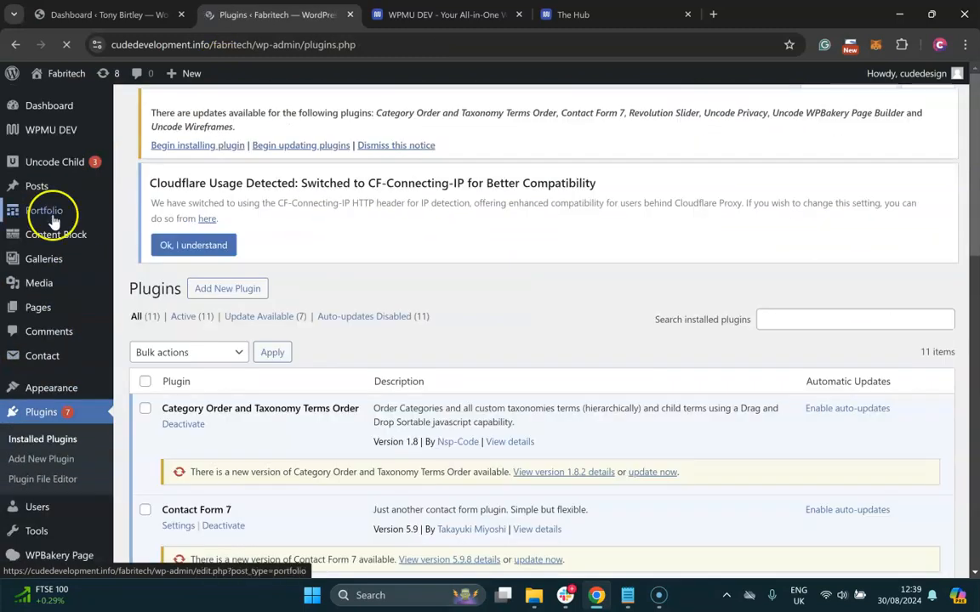
scroll(640, 331, "down", 3)
left_click(664, 333)
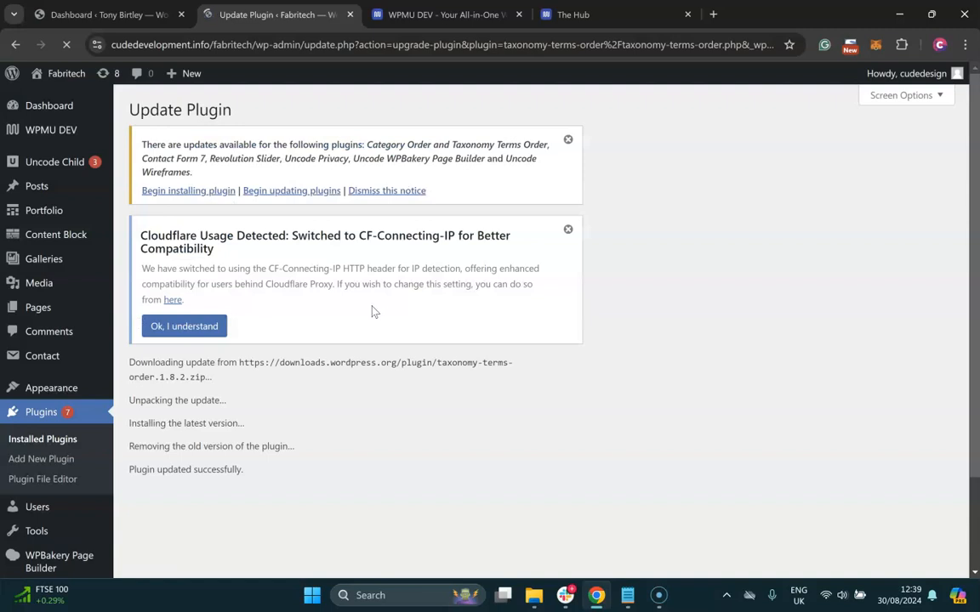
scroll(372, 311, "down", 2)
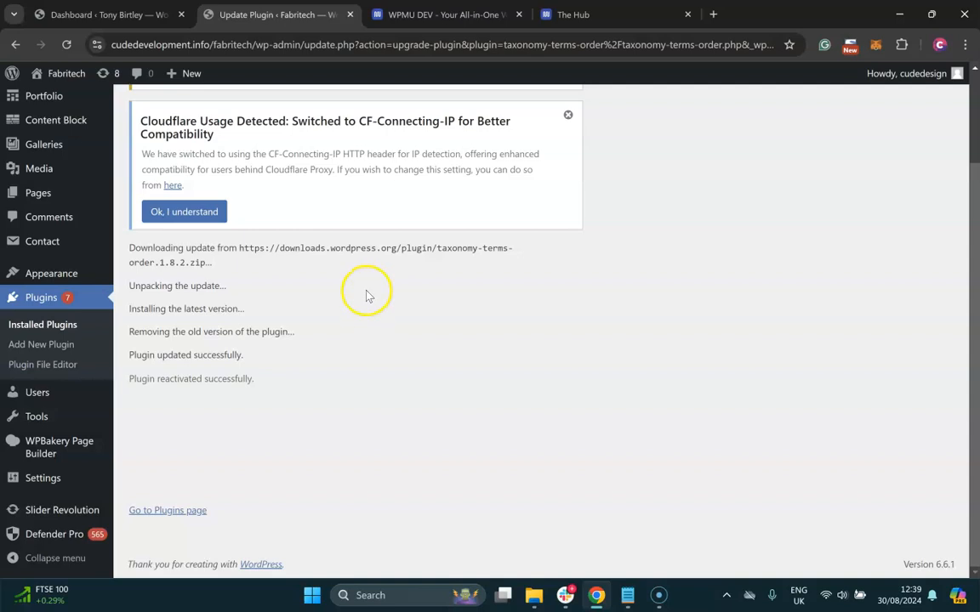
- Return to the installed plugins and update Contact Form 7 to version 5.9.8 and Duplicate Page to version 4.5.4
left_click(55, 331)
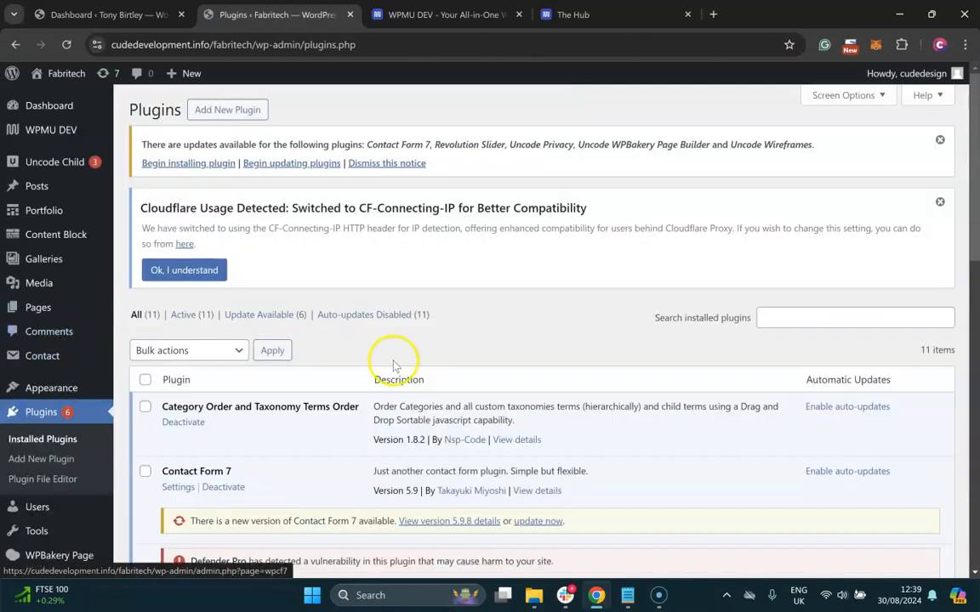
scroll(434, 366, "down", 5)
left_click(562, 310)
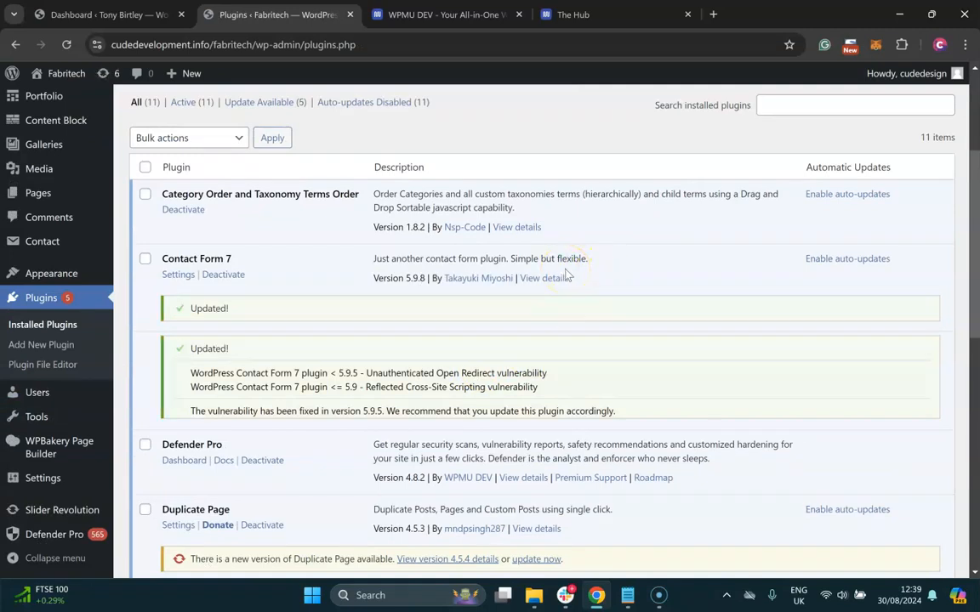
scroll(549, 293, "down", 3)
left_click(522, 347)
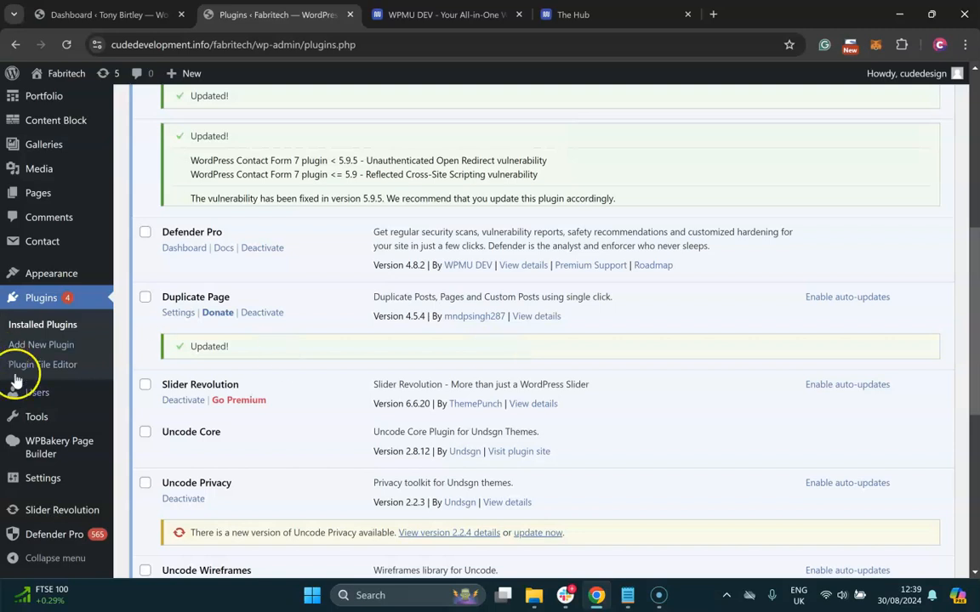
- Try to update Uncode Privacy to version 2.2.4 and start updating Uncode Wireframes to version 1.6.0
scroll(532, 423, "down", 1)
scroll(533, 424, "down", 2)
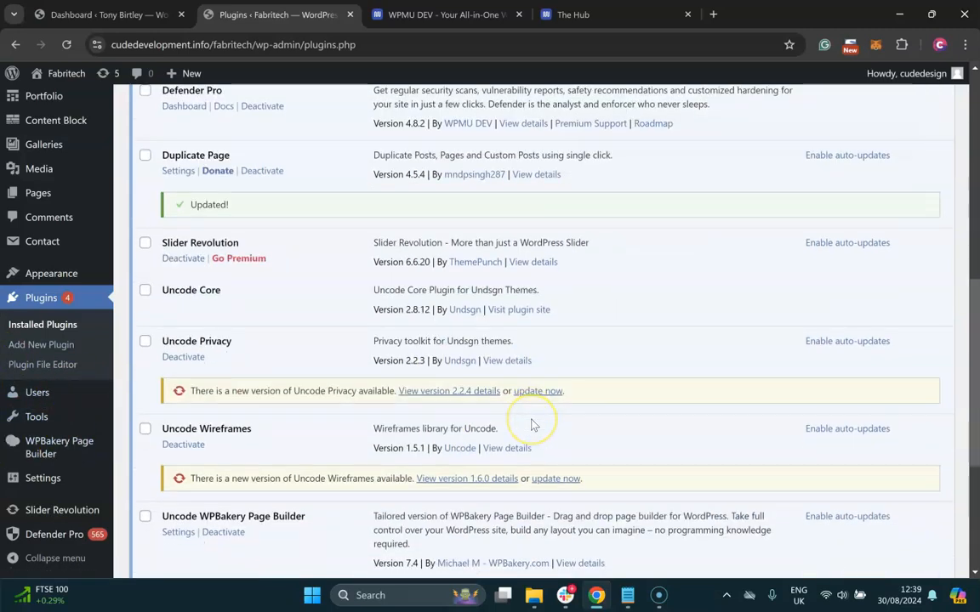
left_click(553, 393)
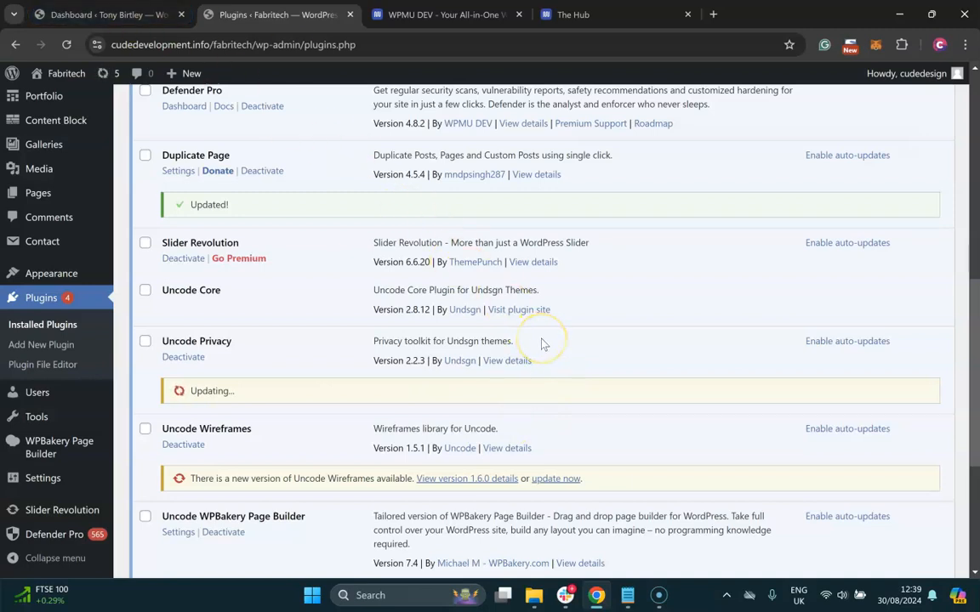
scroll(543, 342, "down", 3)
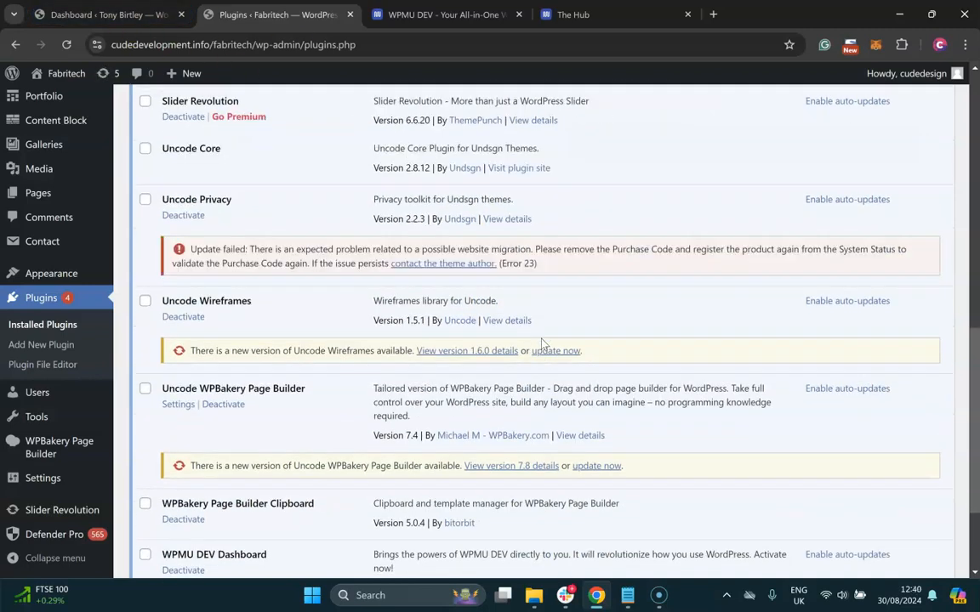
left_click(556, 350)
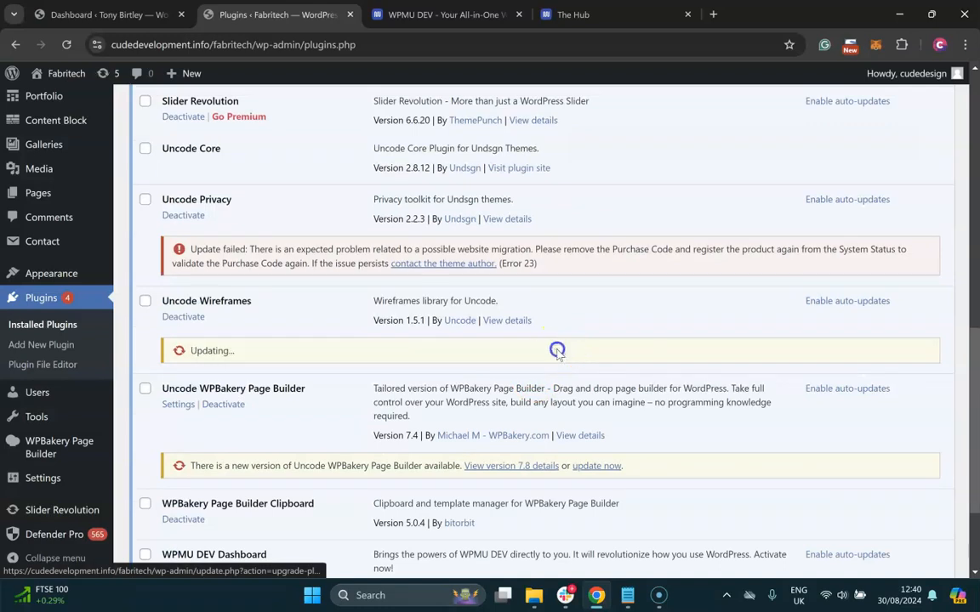
scroll(559, 355, "down", 3)
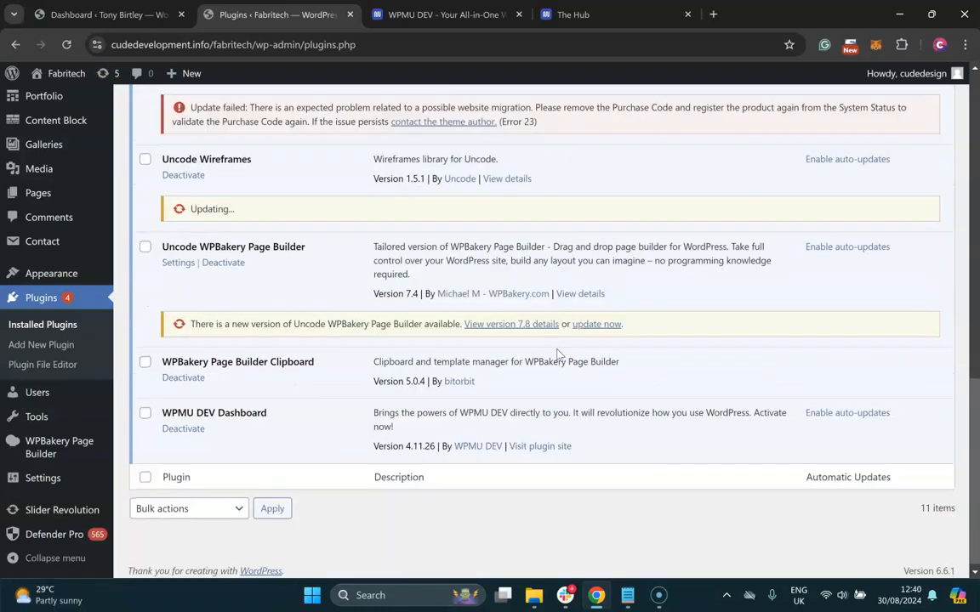
- Check the plugin update notices on the Fabritech site and open Defender Pro from the WPMU DEV dashboard
scroll(557, 354, "up", 1)
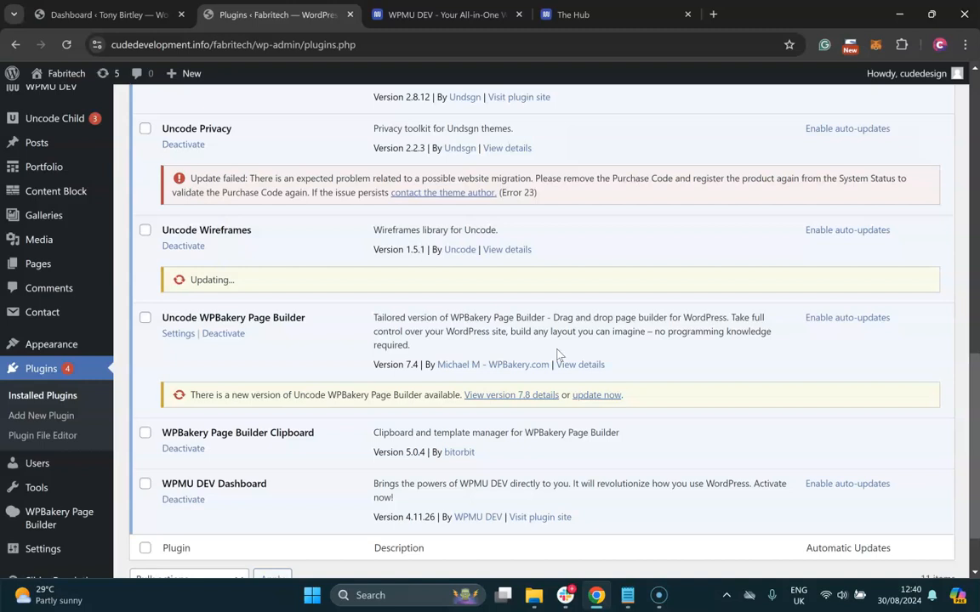
scroll(559, 355, "up", 3)
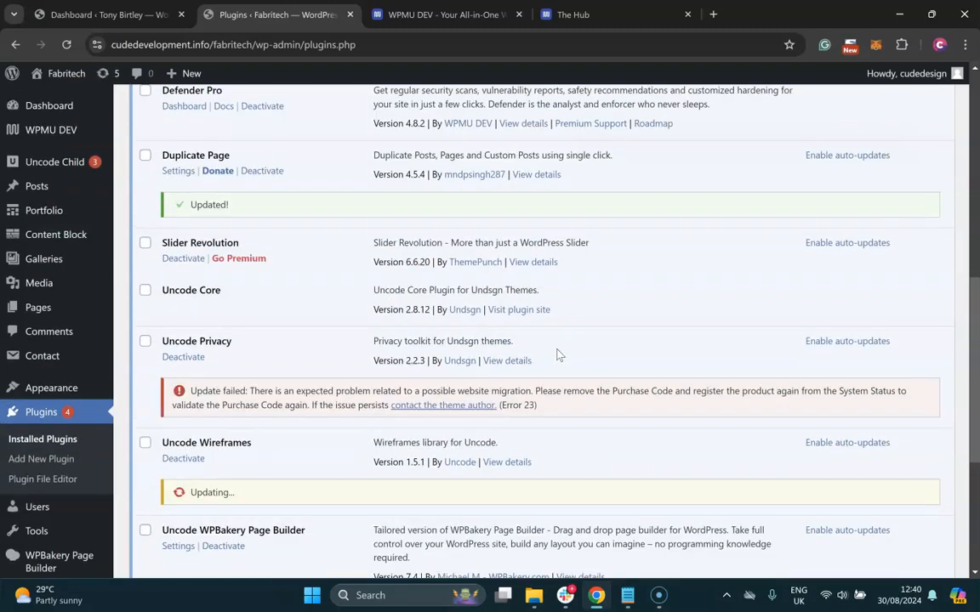
left_click(67, 135)
left_click(496, 133)
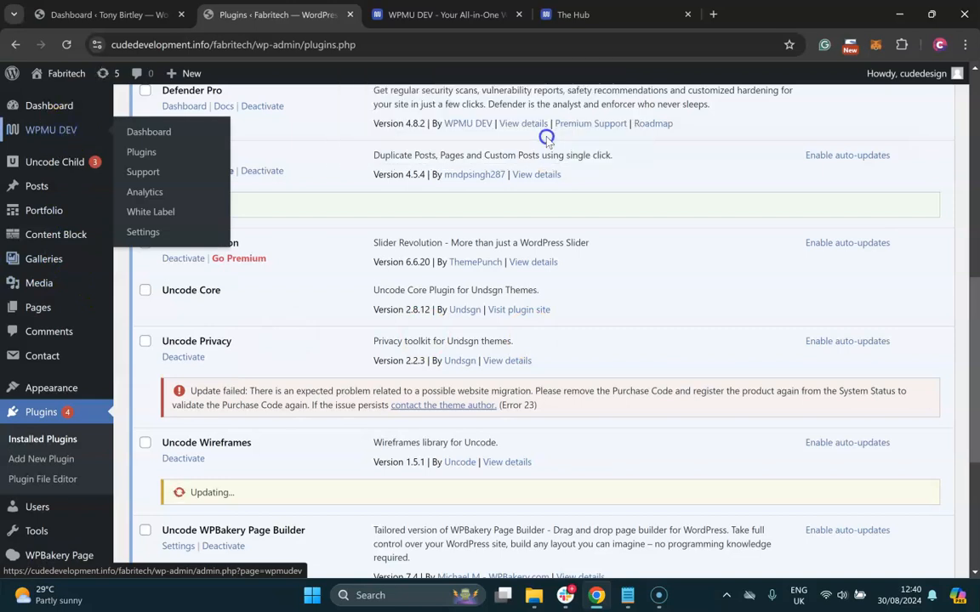
scroll(383, 328, "down", 5)
left_click(194, 327)
left_click(220, 232)
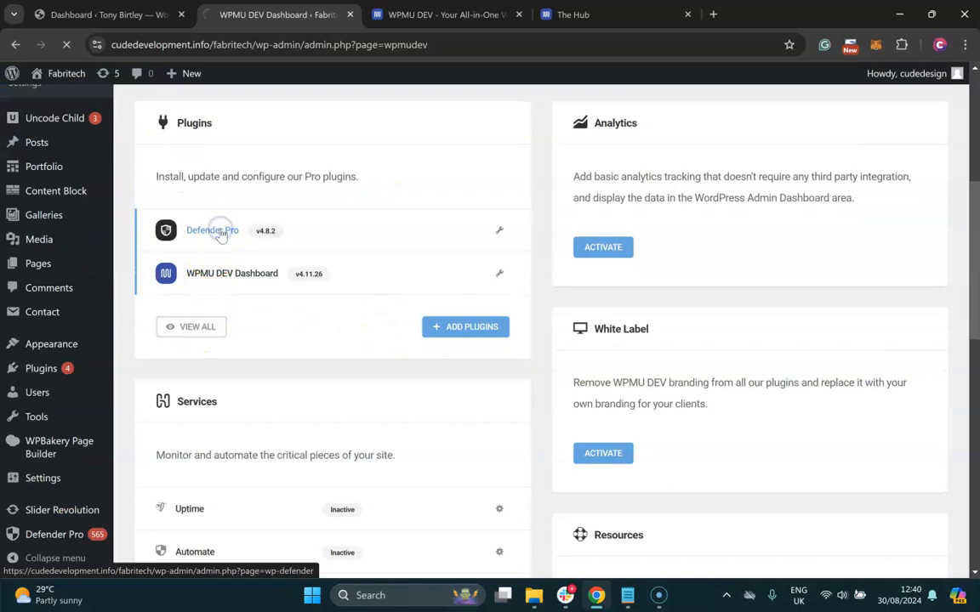
- Open Defender Pro's malware scanning report for the Fabritech site and start a new scan
scroll(319, 331, "down", 6)
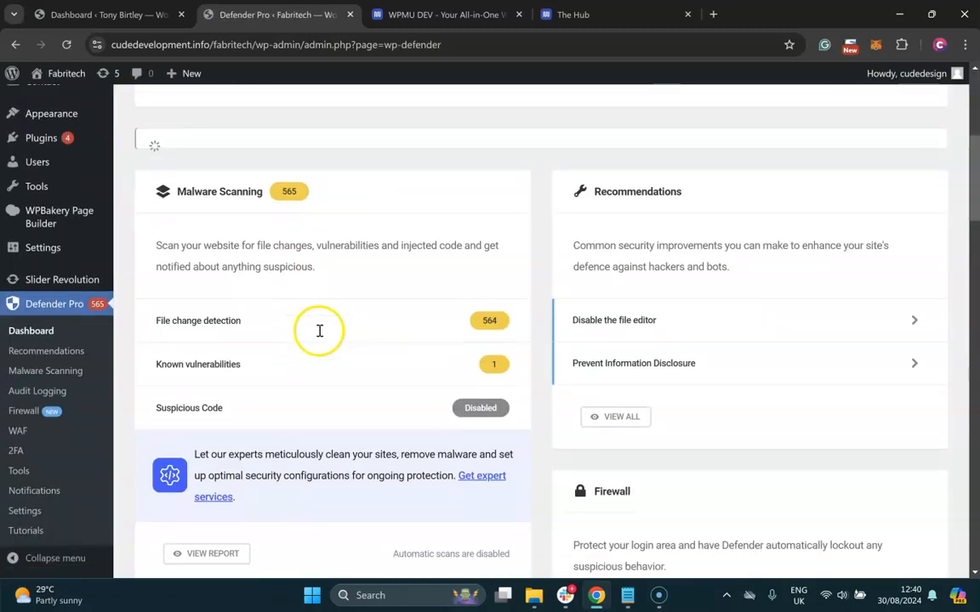
left_click(213, 428)
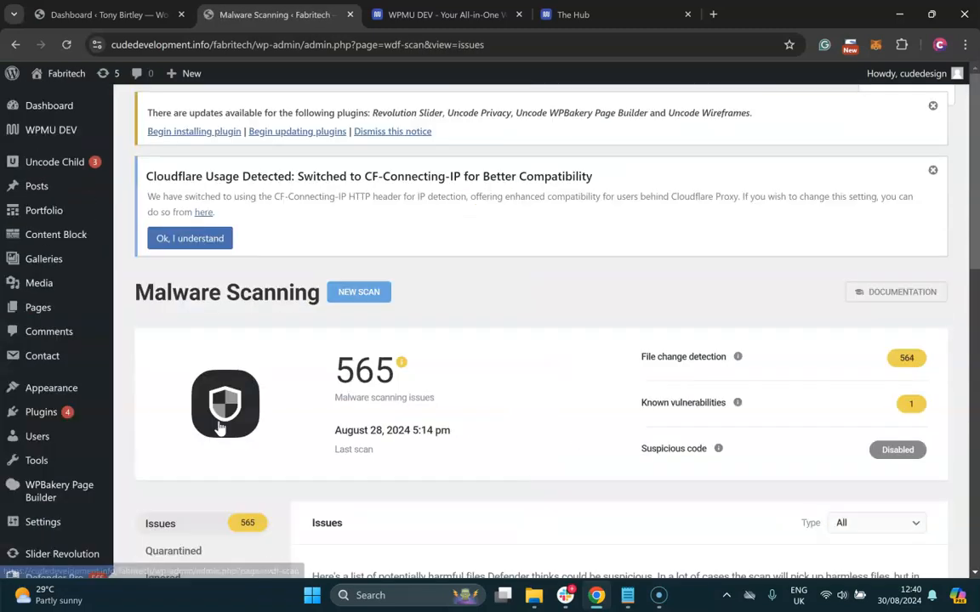
scroll(359, 365, "down", 1)
scroll(358, 364, "down", 2)
left_click(368, 151)
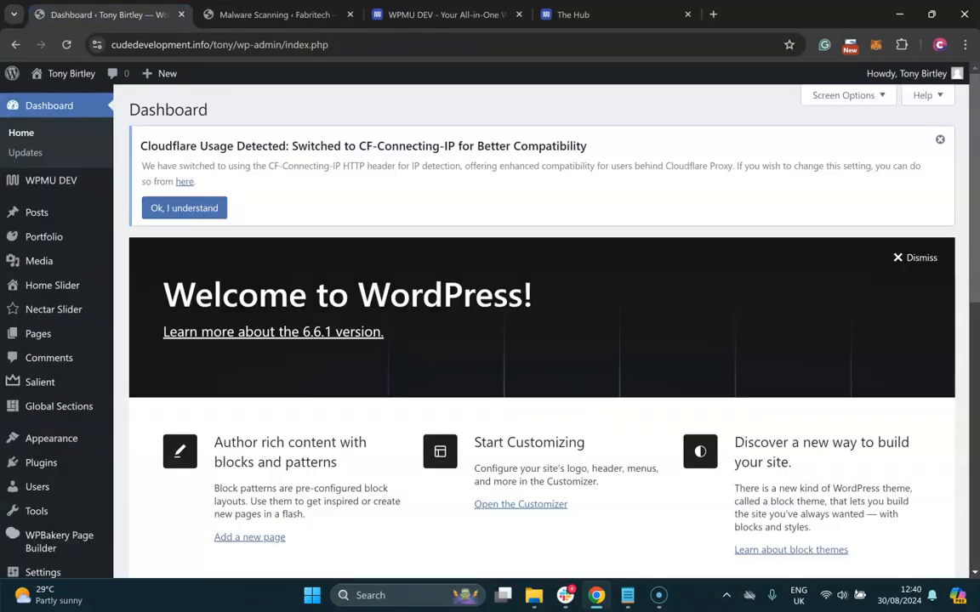
- On the other WordPress site, open the Defender Pro dashboard and view the malware scanning report down to the issues list
scroll(441, 330, "down", 5)
scroll(444, 336, "down", 3)
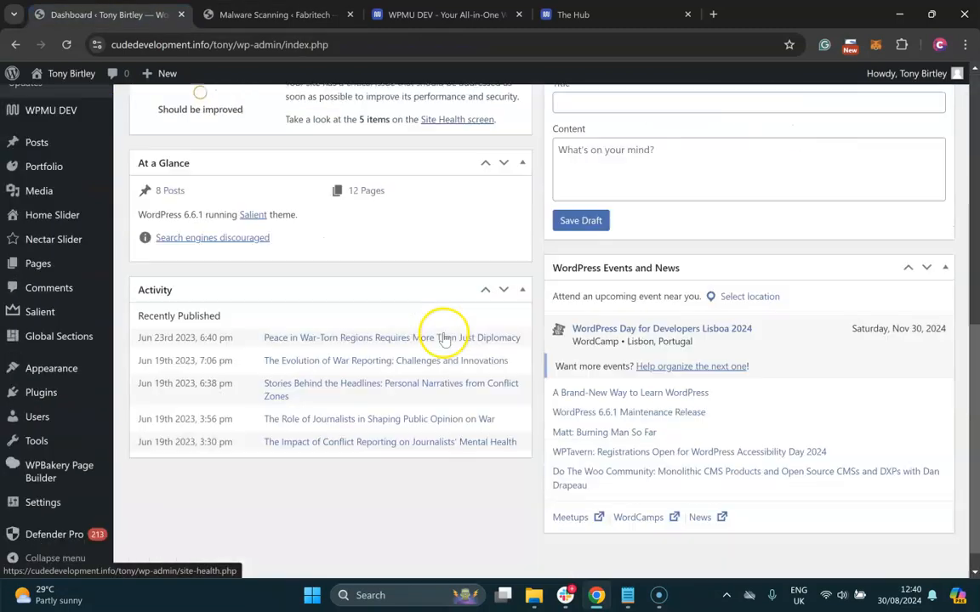
left_click(100, 536)
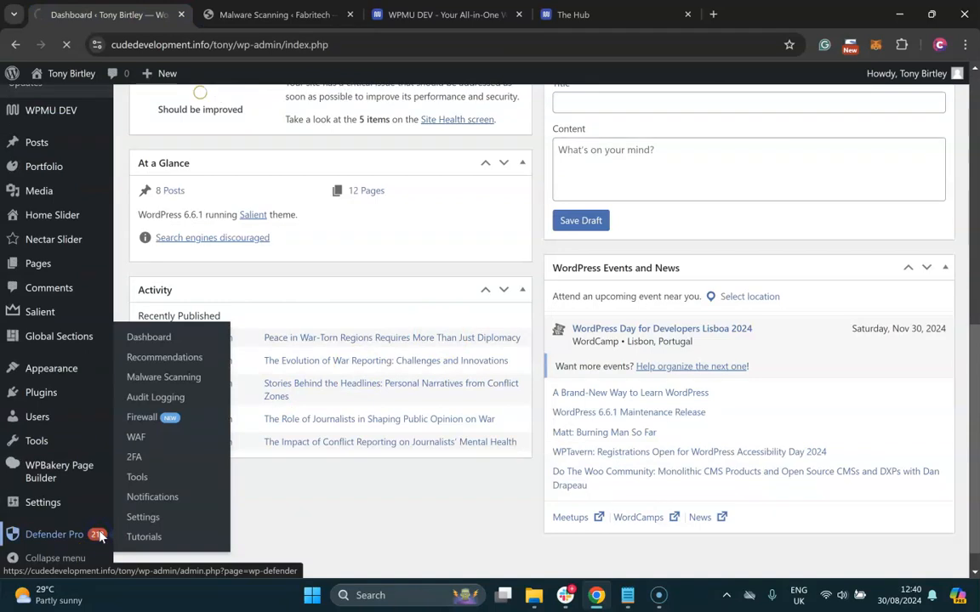
scroll(277, 440, "down", 3)
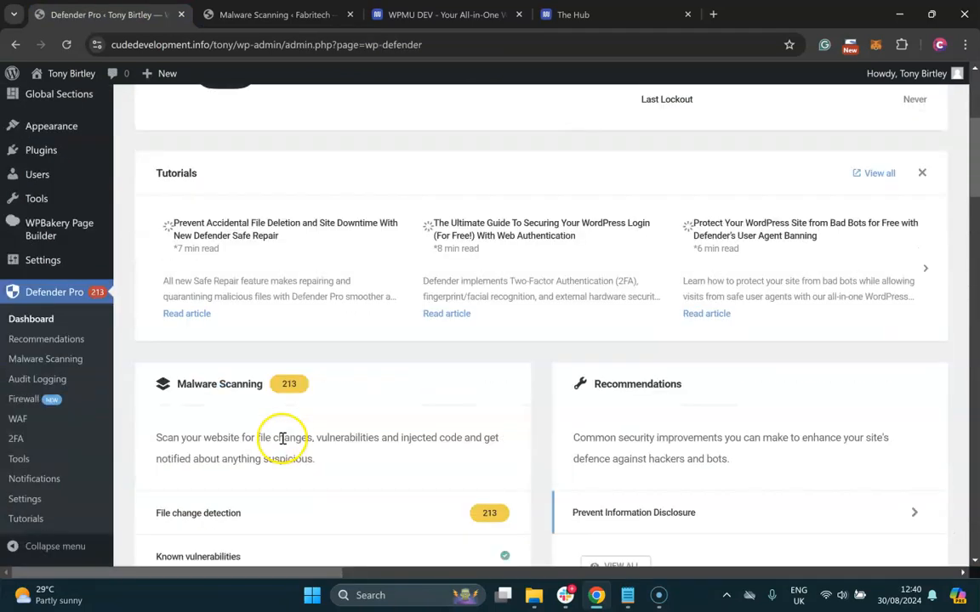
scroll(283, 439, "down", 3)
left_click(207, 459)
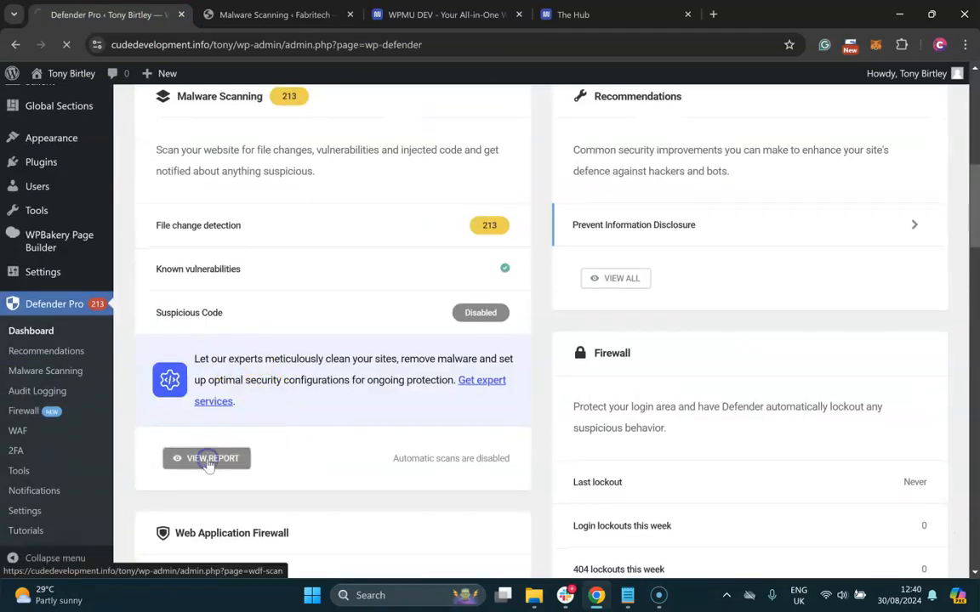
scroll(459, 395, "down", 1)
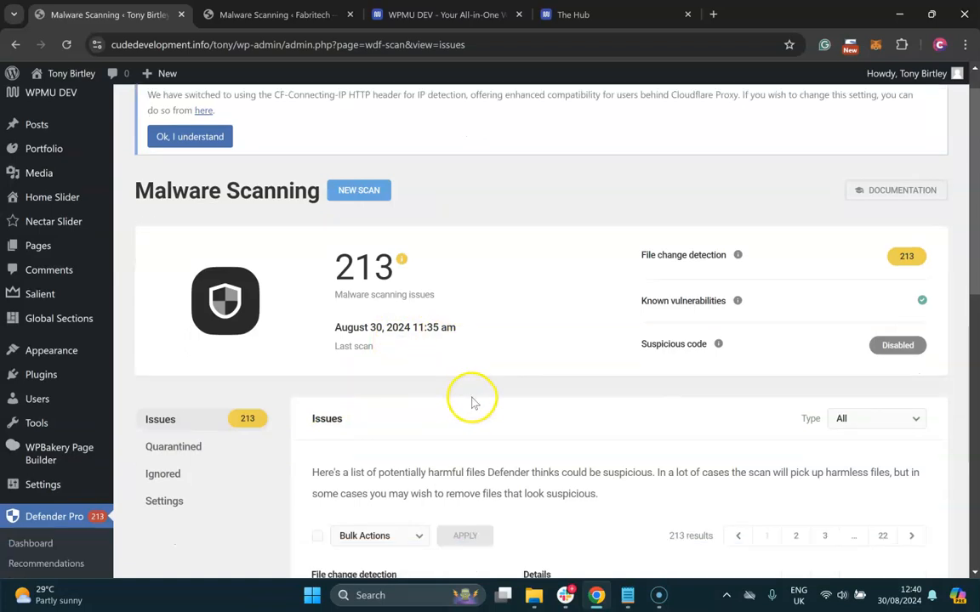
scroll(473, 403, "down", 3)
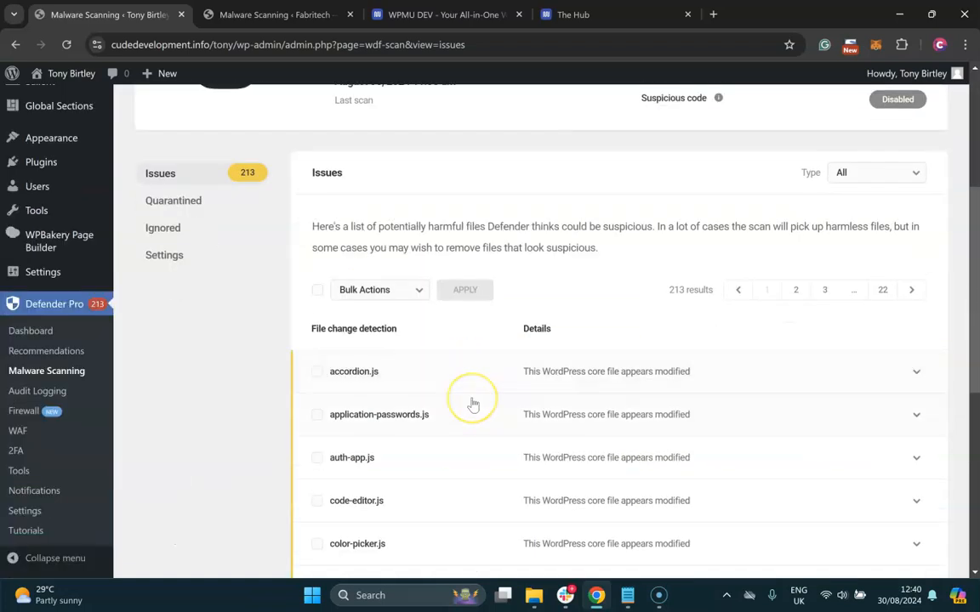
- Select all issues on the first results page, check the available bulk actions and look through the listed files
left_click(317, 290)
left_click(374, 290)
left_click(252, 328)
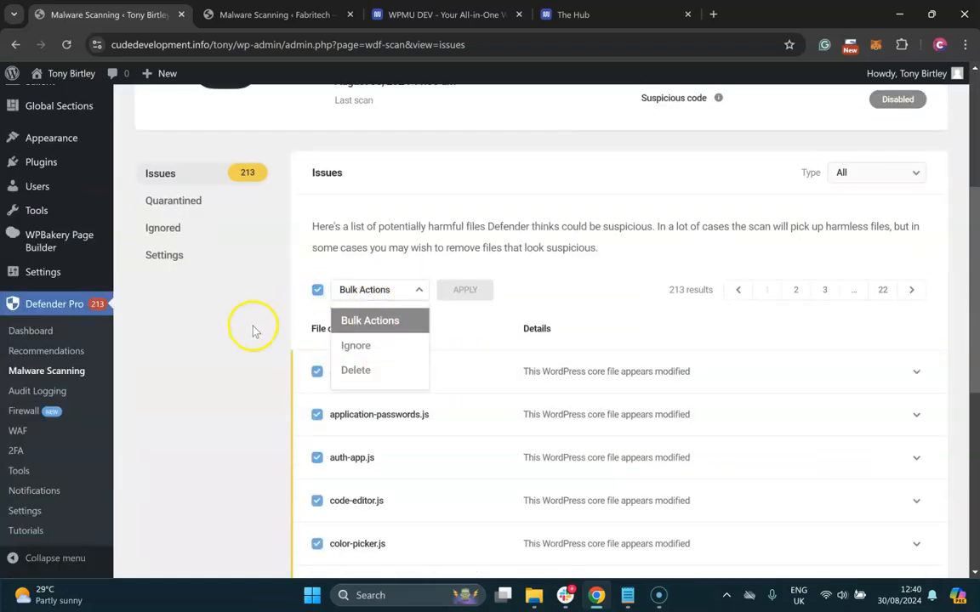
scroll(667, 444, "down", 5)
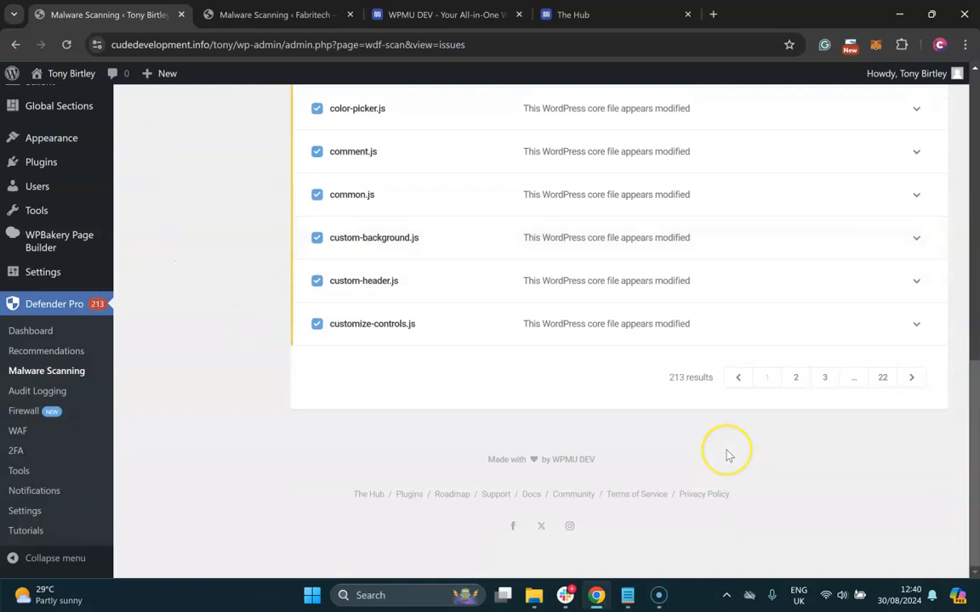
scroll(727, 455, "up", 6)
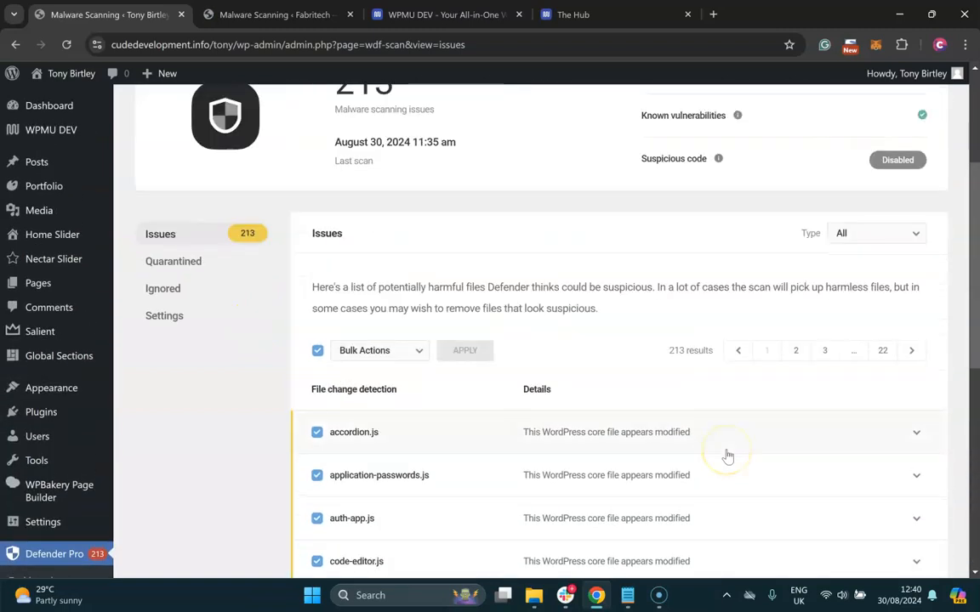
- Filter the scan issues by Plugin files, by Known vulnerabilities and finally by Core files
left_click(846, 235)
left_click(868, 314)
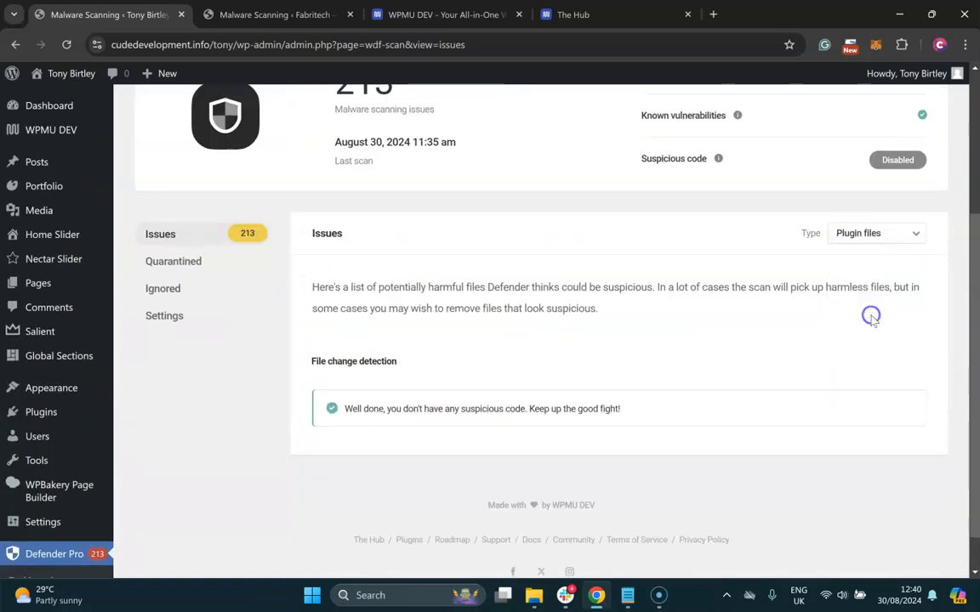
left_click(859, 234)
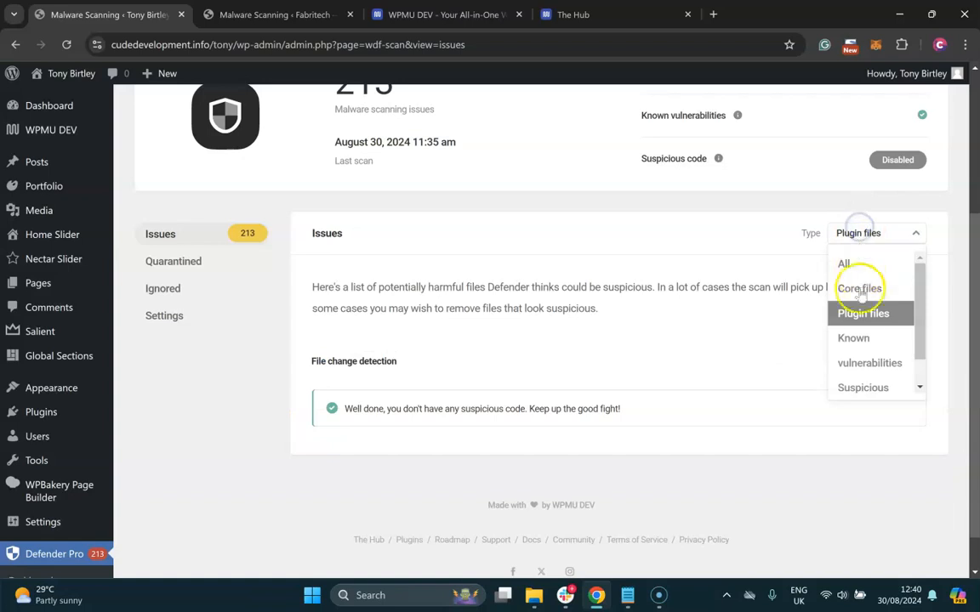
left_click(864, 364)
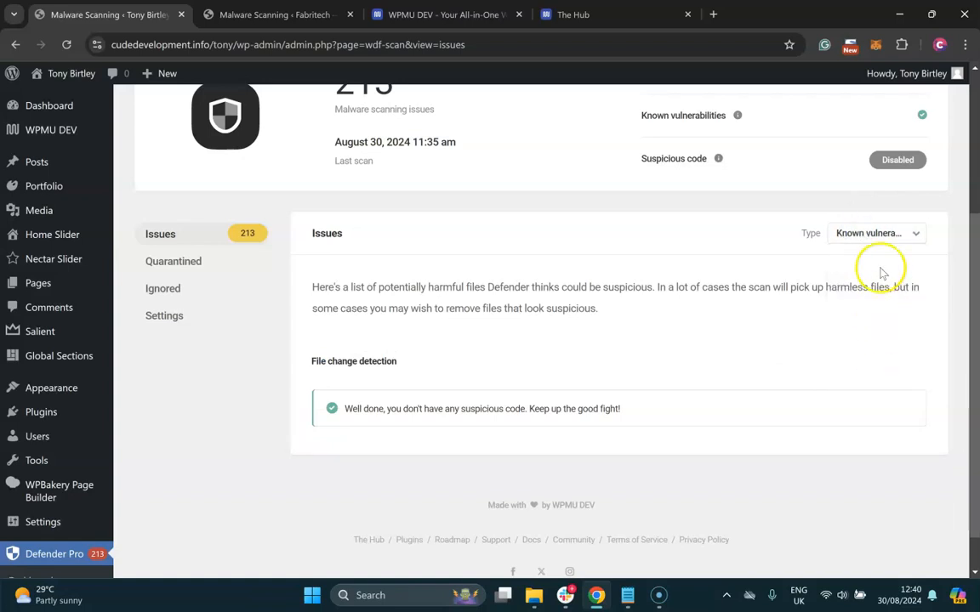
left_click(872, 233)
left_click(860, 289)
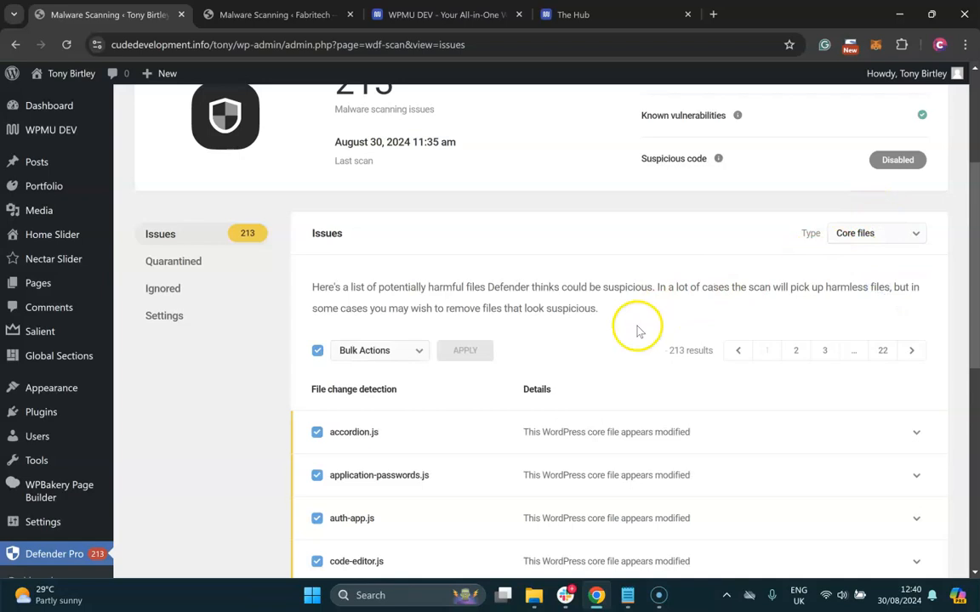
- Expand the common.js issue among the core files to compare the current file with the original WordPress file
scroll(638, 332, "down", 6)
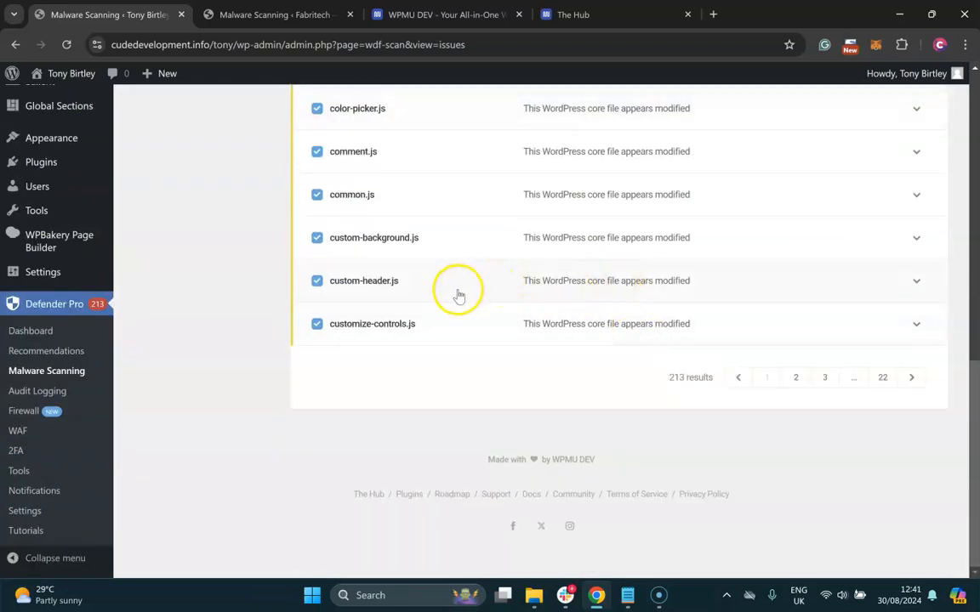
scroll(455, 289, "up", 1)
left_click(483, 278)
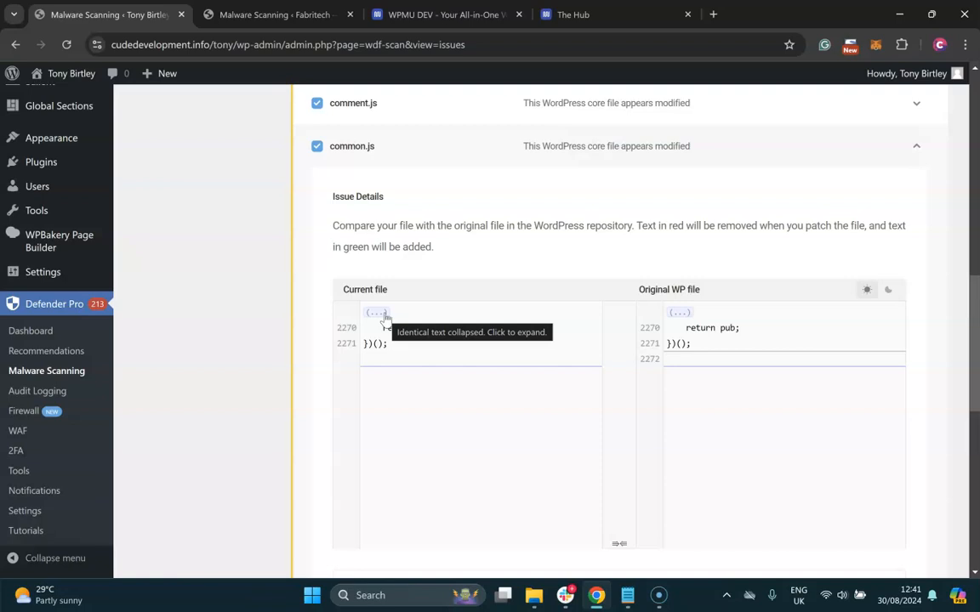
- Return to the Fabritech site and review the new malware scan's summary and its remaining issues
key("ctrl+Tab")
scroll(429, 239, "down", 3)
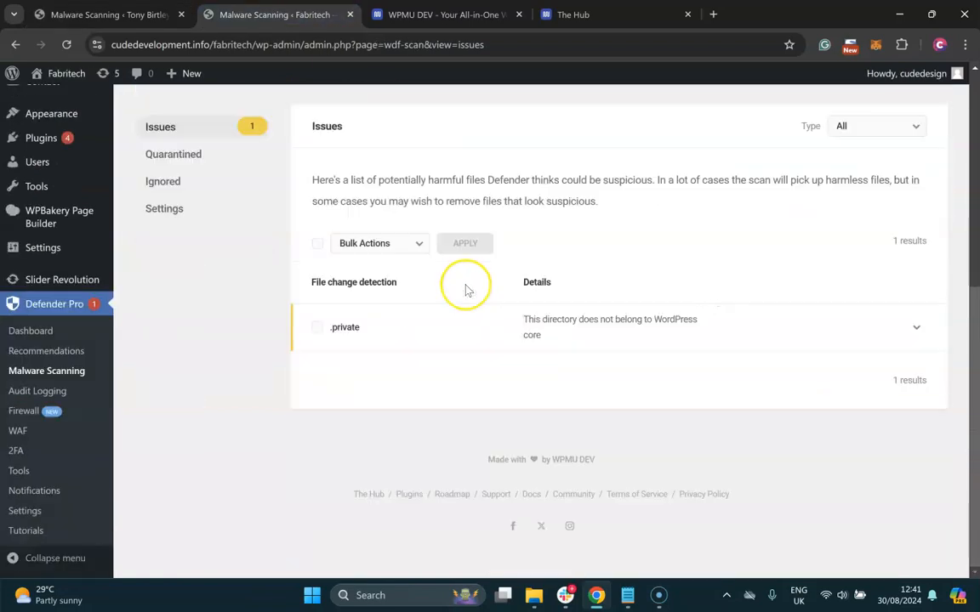
scroll(465, 290, "up", 4)
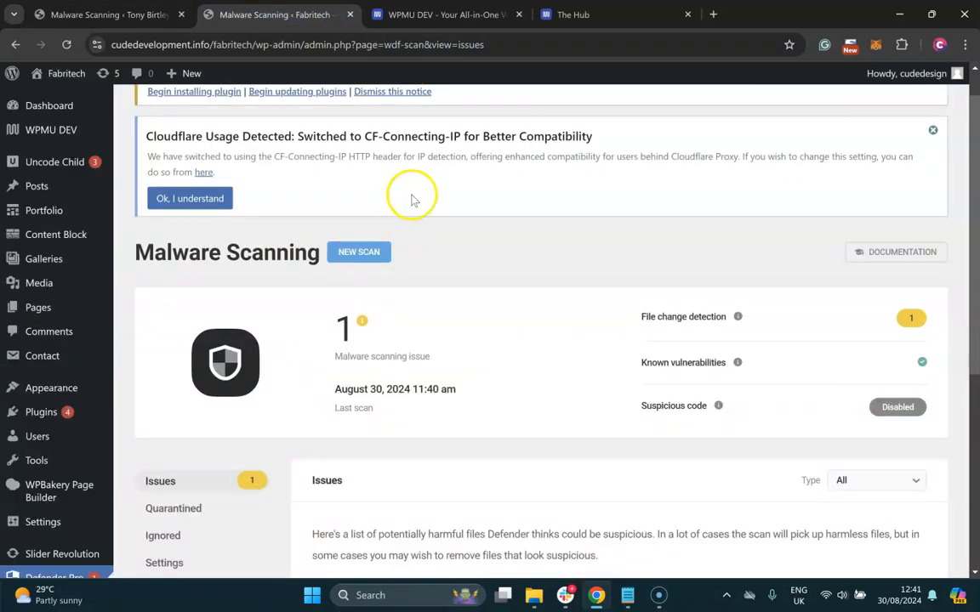
scroll(529, 323, "down", 3)
scroll(477, 264, "up", 2)
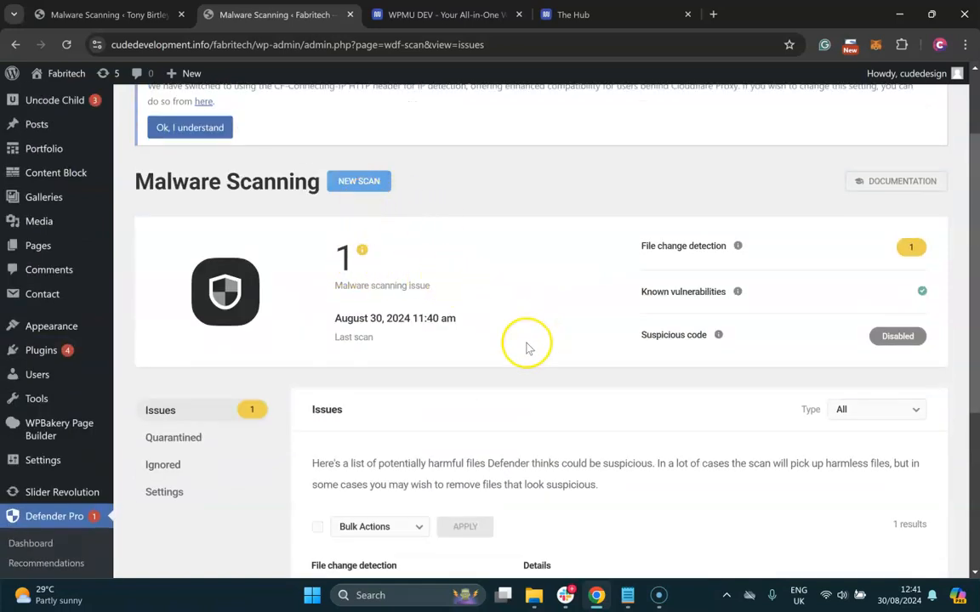
scroll(527, 345, "up", 1)
scroll(527, 347, "up", 2)
scroll(527, 347, "down", 4)
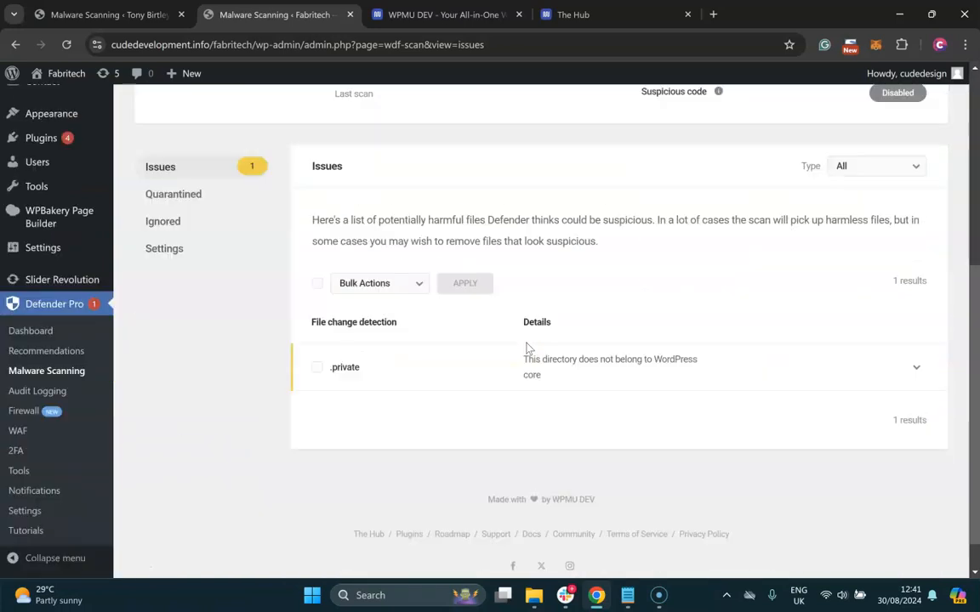
scroll(477, 334, "up", 4)
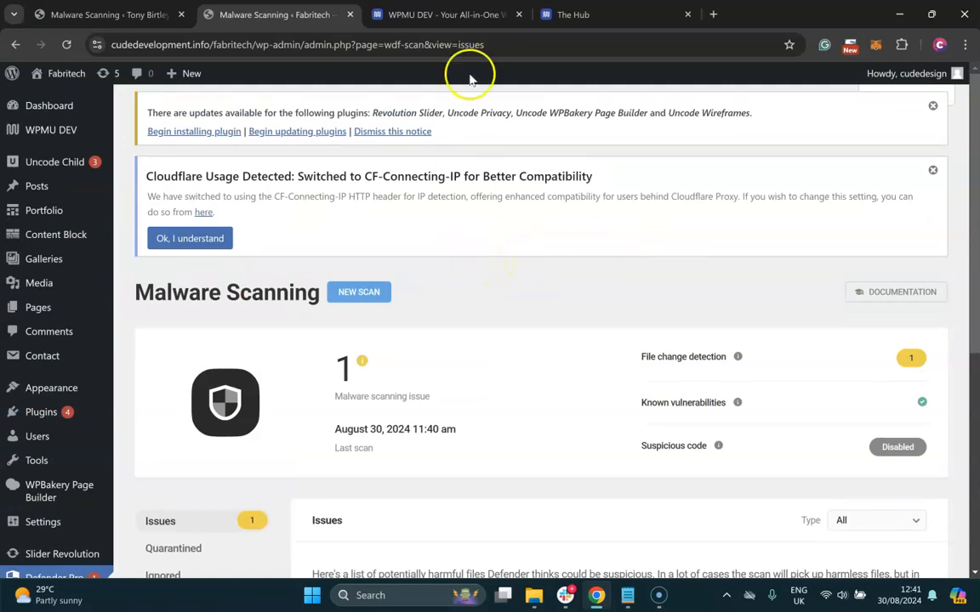
scroll(486, 412, "down", 4)
scroll(487, 413, "up", 2)
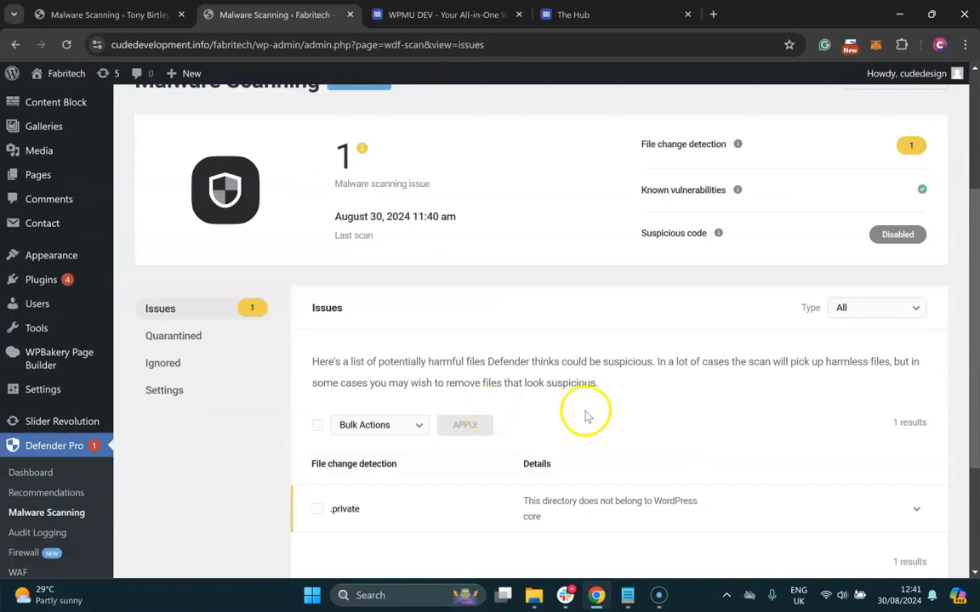
scroll(600, 407, "down", 2)
- Open the file editor recommendation from Fabritech's Defender Pro dashboard and disable the file editor
left_click(53, 333)
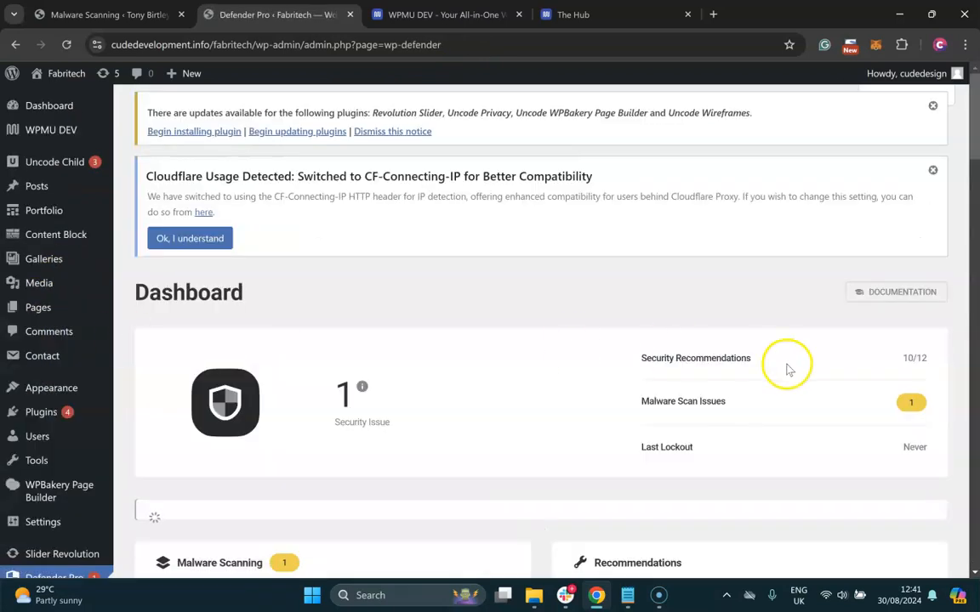
scroll(787, 367, "down", 5)
left_click(695, 224)
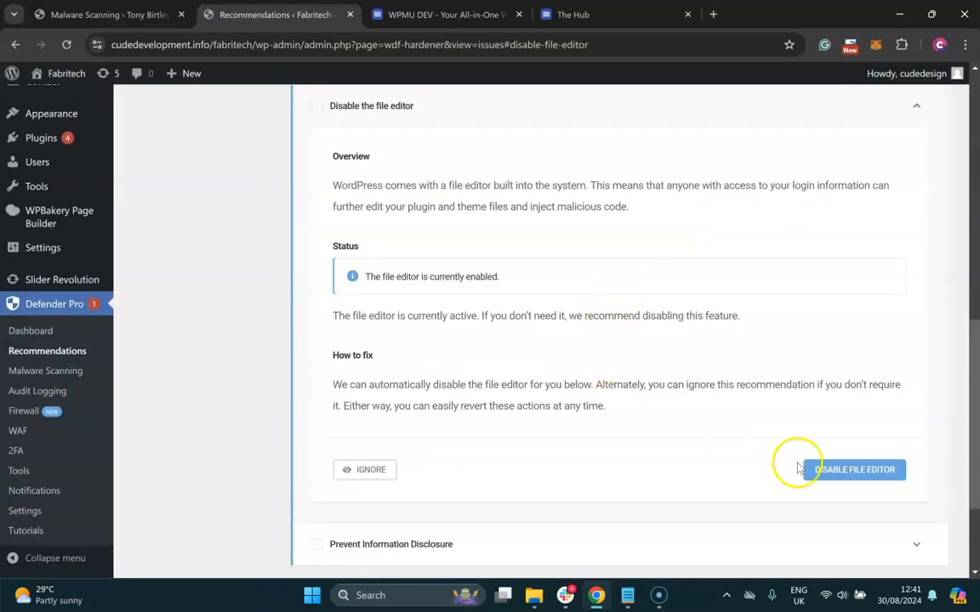
left_click(827, 472)
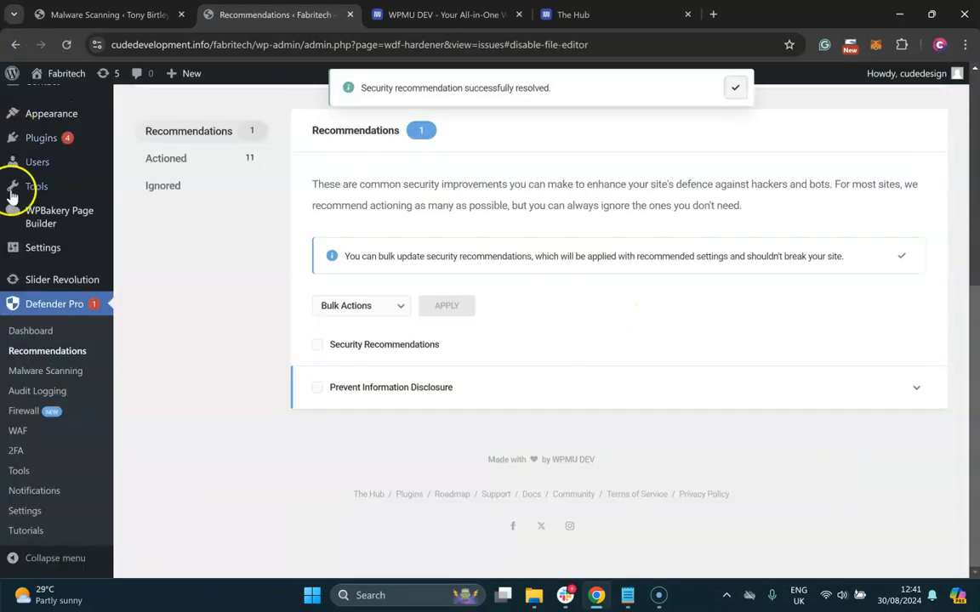
- Return to the Defender Pro dashboard and activate the Global IP Blocker
left_click(40, 332)
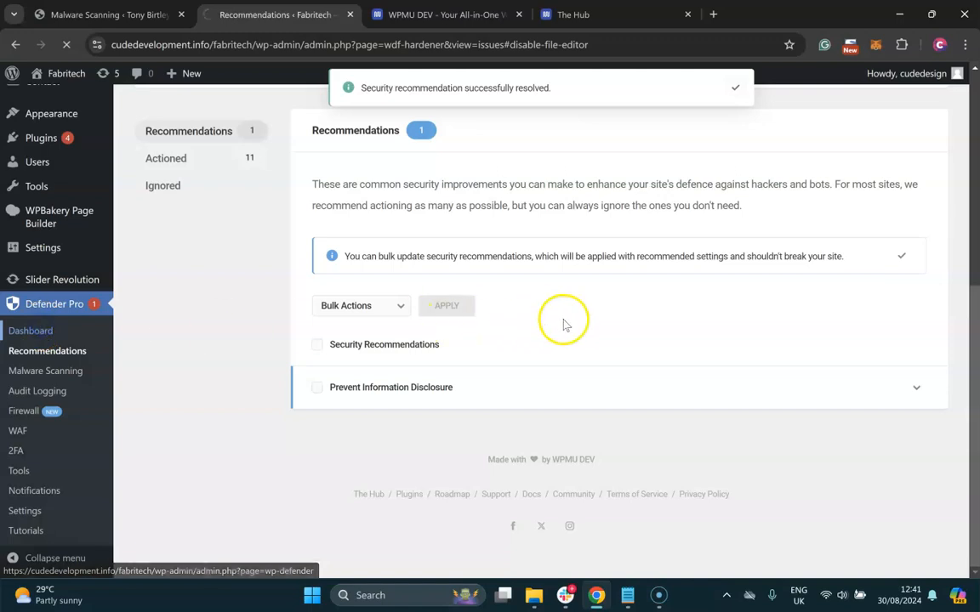
scroll(563, 324, "down", 10)
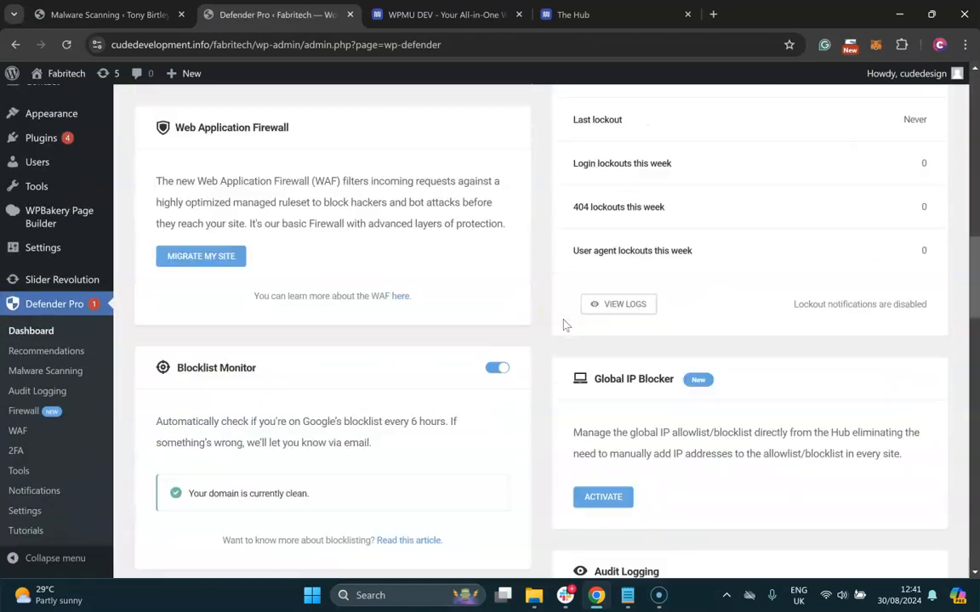
left_click(601, 448)
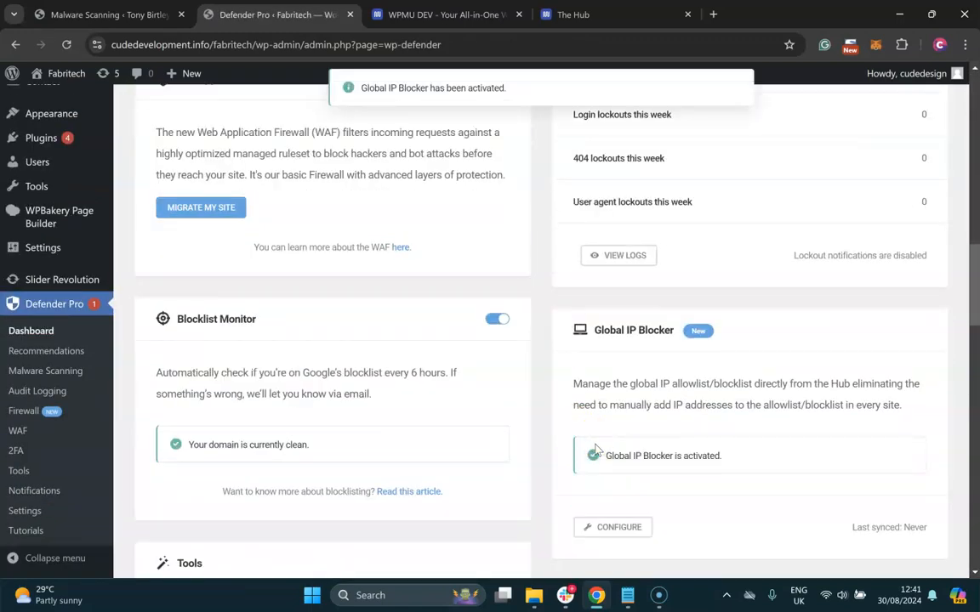
- Go through the remaining dashboard modules and open the Mask Login Area settings in Defender Pro's tools
scroll(565, 381, "down", 4)
left_click(499, 337)
scroll(548, 388, "down", 4)
left_click(617, 379)
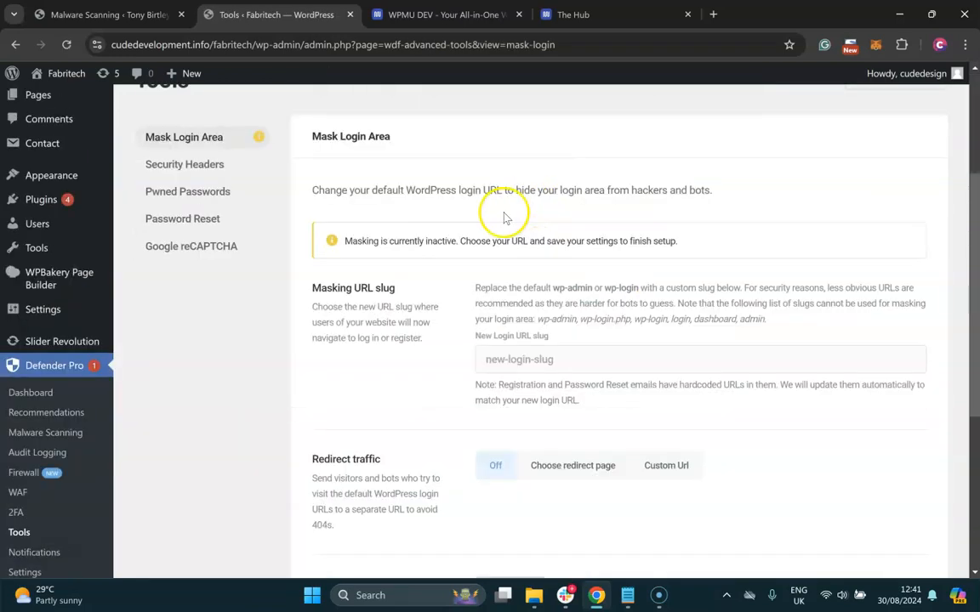
- Set the new login URL slug to wplogin and save the login masking settings
left_click(537, 351)
type("w")
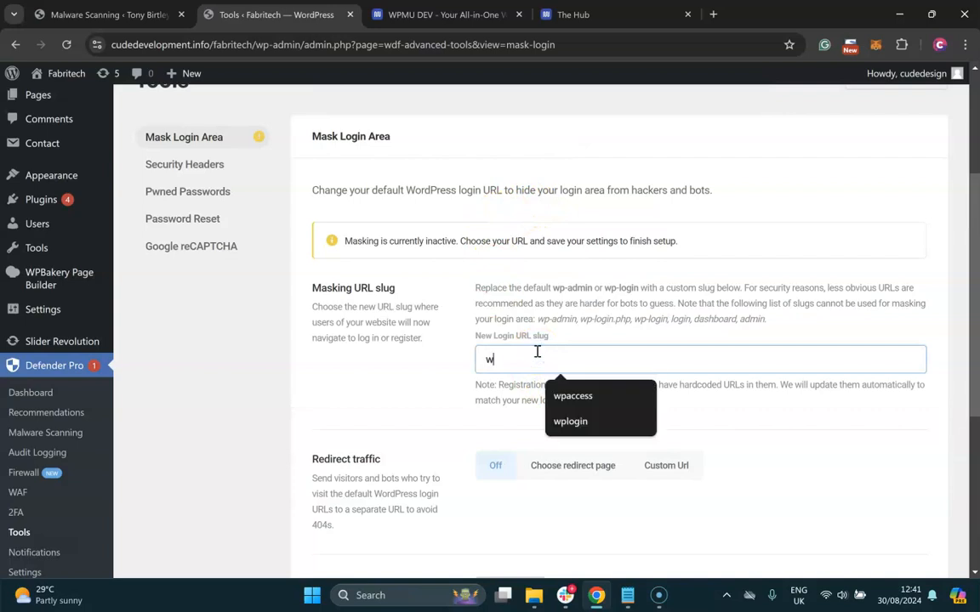
type("plogin")
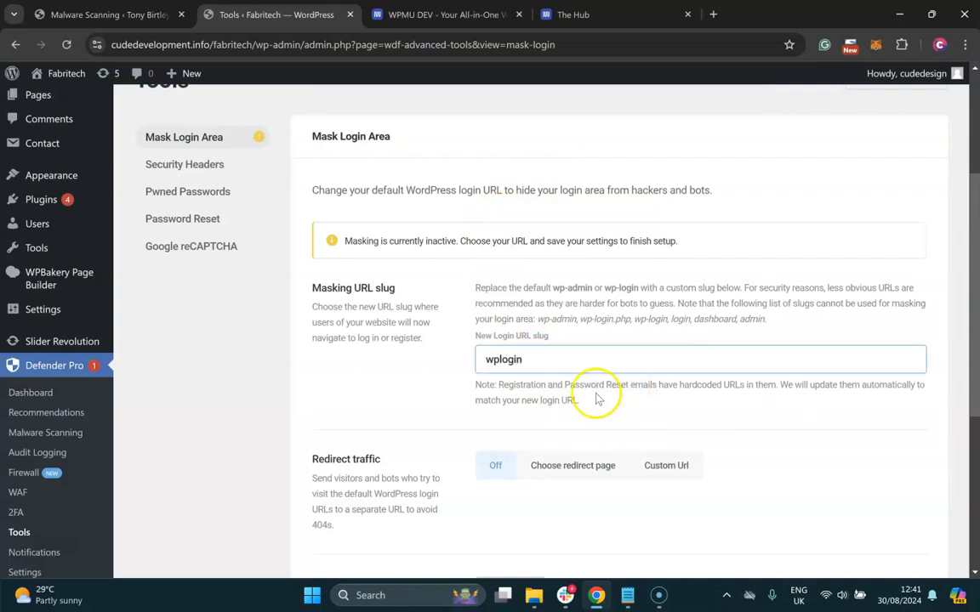
scroll(597, 398, "down", 4)
left_click(881, 417)
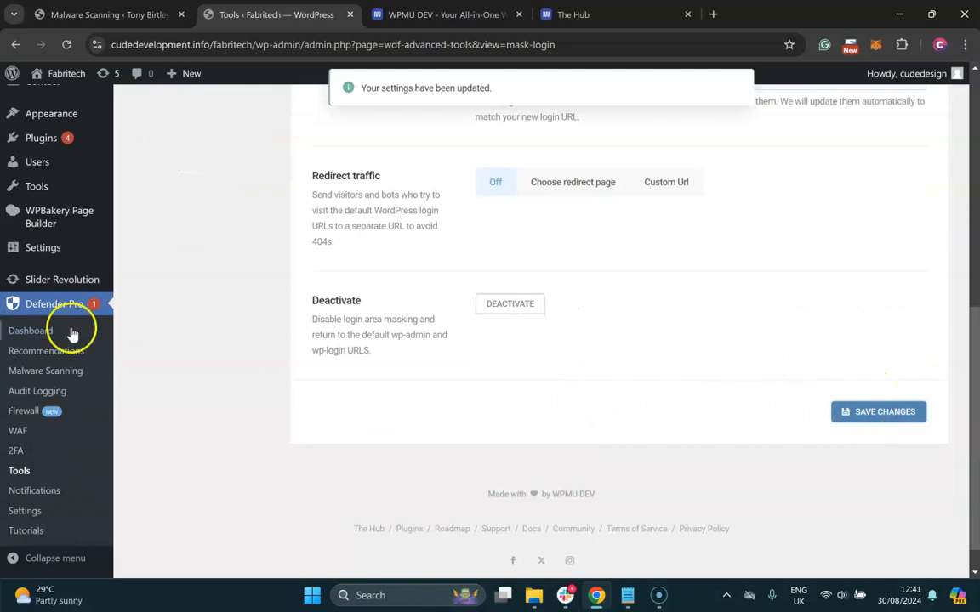
scroll(188, 352, "down", 1)
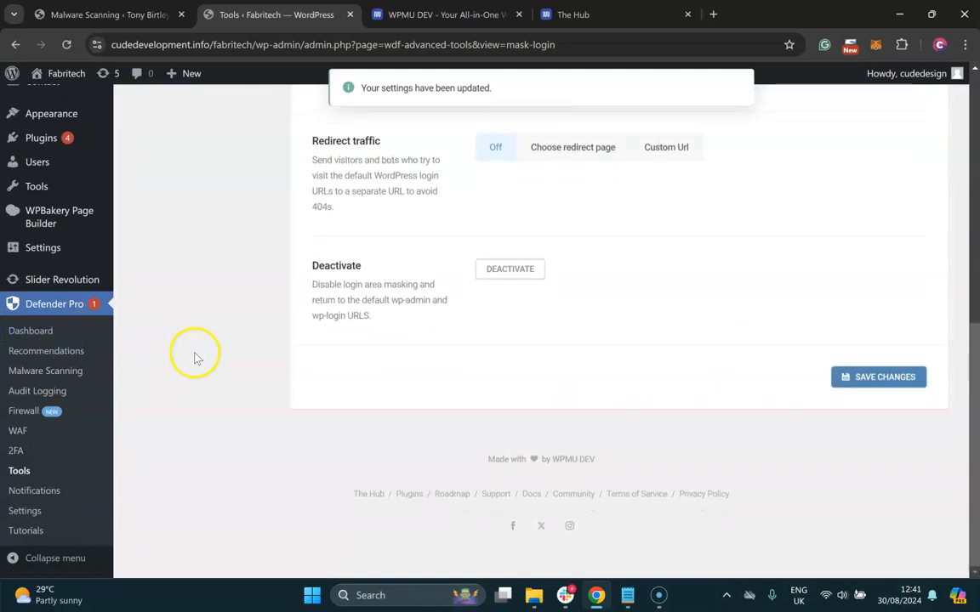
- Delete the expander and crander administrator accounts from the Fabritech site's users, confirming each deletion
left_click(56, 164)
scroll(265, 343, "down", 2)
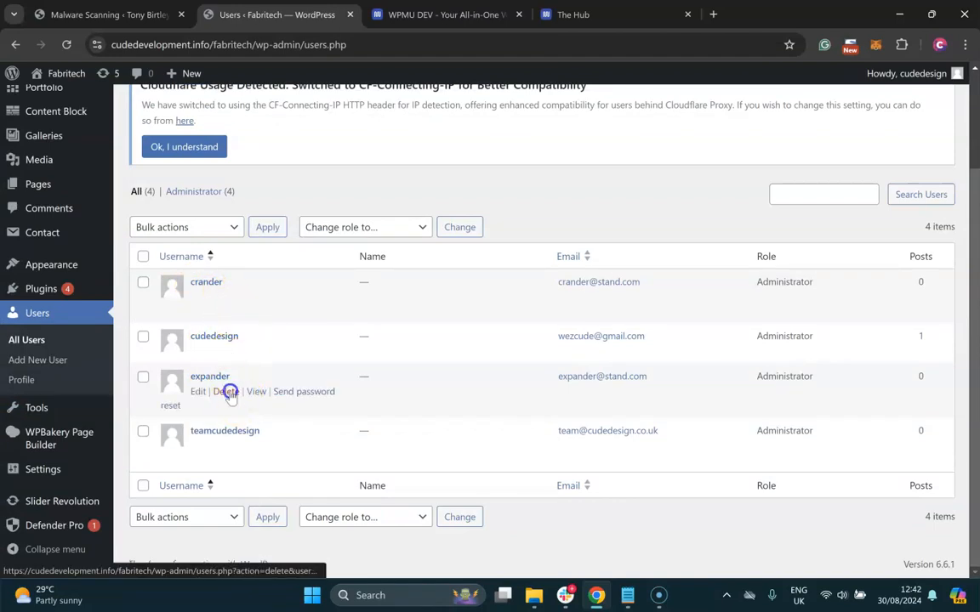
left_click(226, 392)
left_click(201, 371)
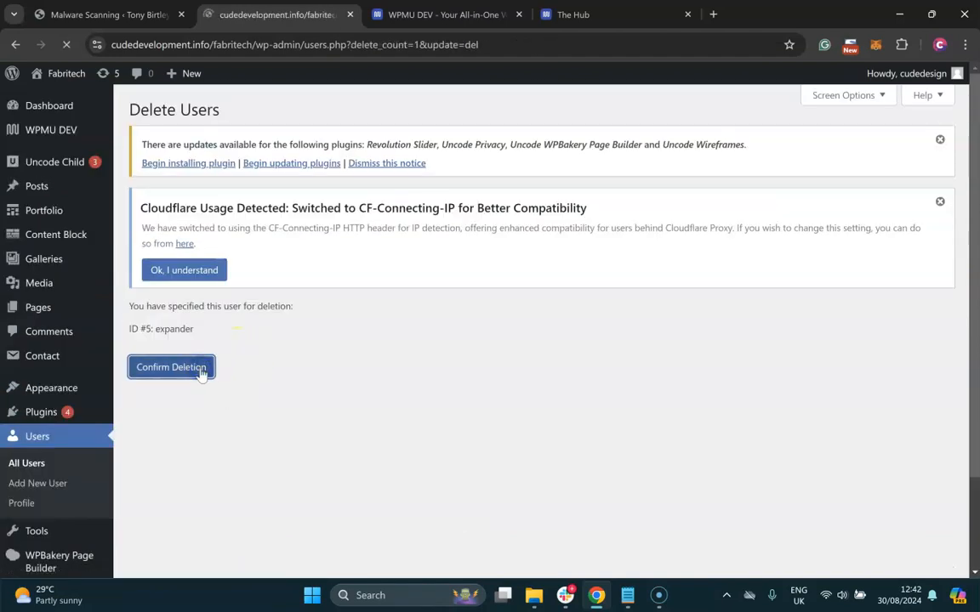
scroll(218, 389, "down", 2)
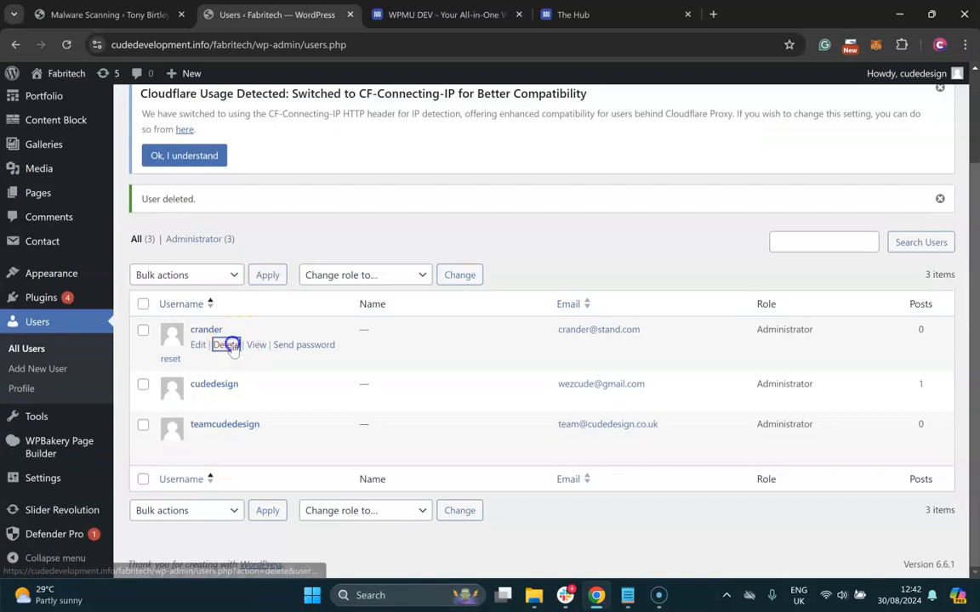
left_click(226, 346)
left_click(193, 371)
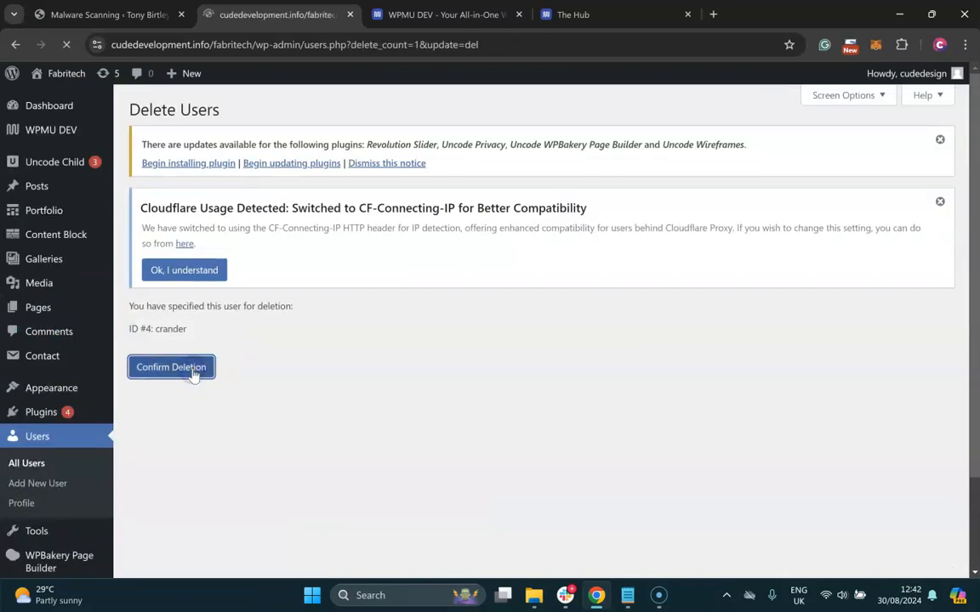
scroll(142, 322, "down", 2)
- Open the Fabritech site's installed themes and check which ones are present
mouse_move(77, 274)
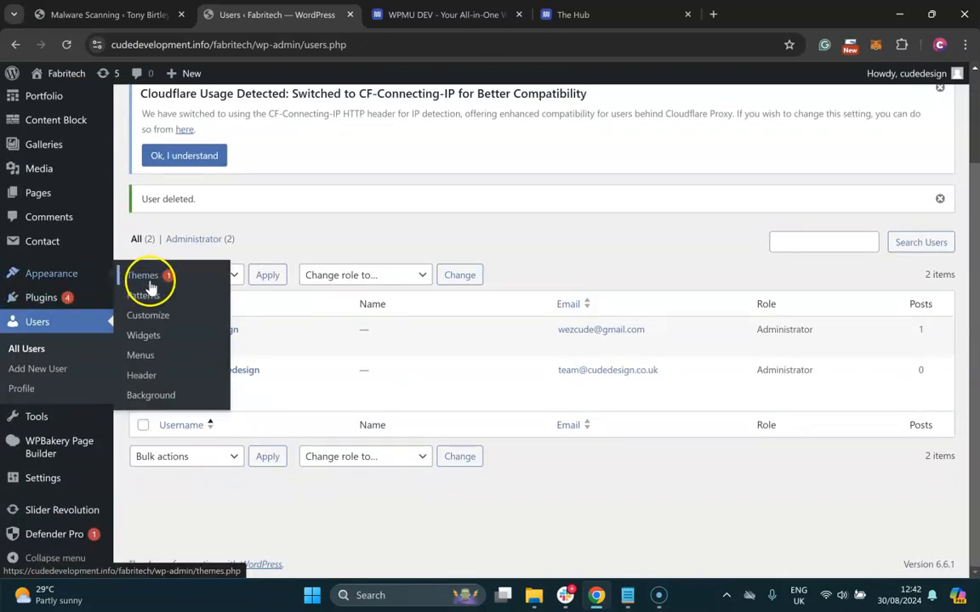
left_click(150, 281)
scroll(510, 332, "down", 2)
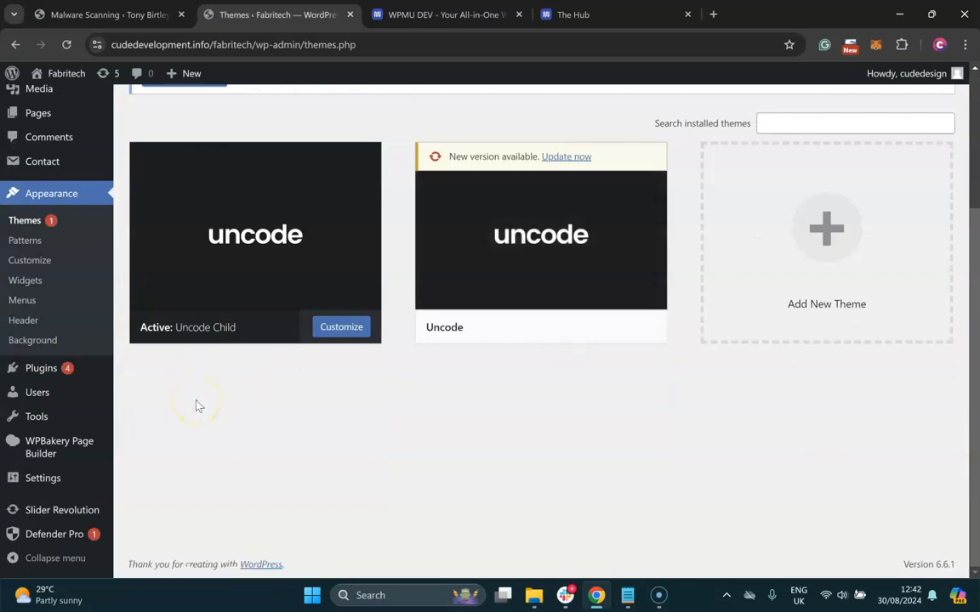
scroll(196, 406, "up", 2)
mouse_move(113, 300)
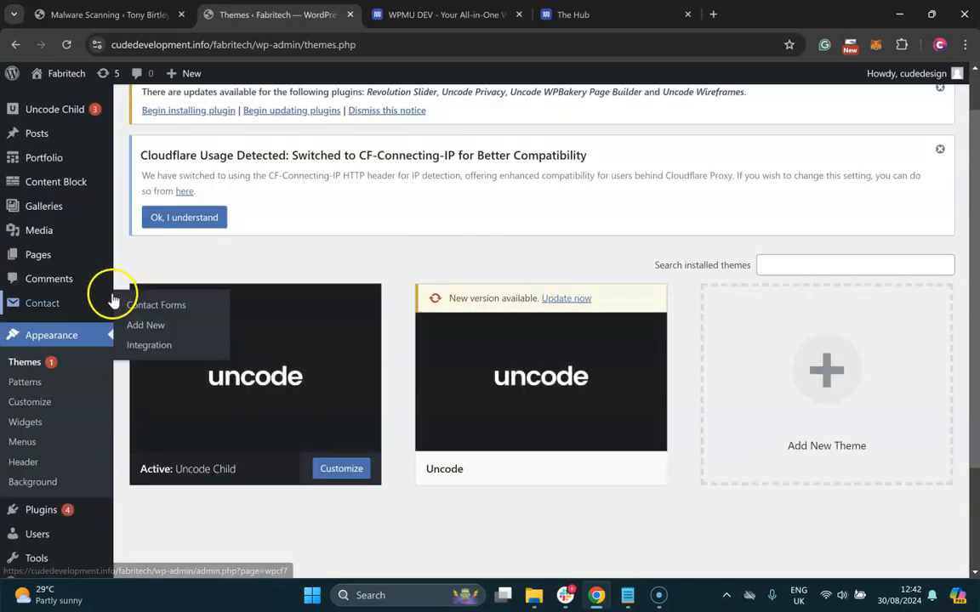
scroll(113, 299, "up", 1)
mouse_move(94, 283)
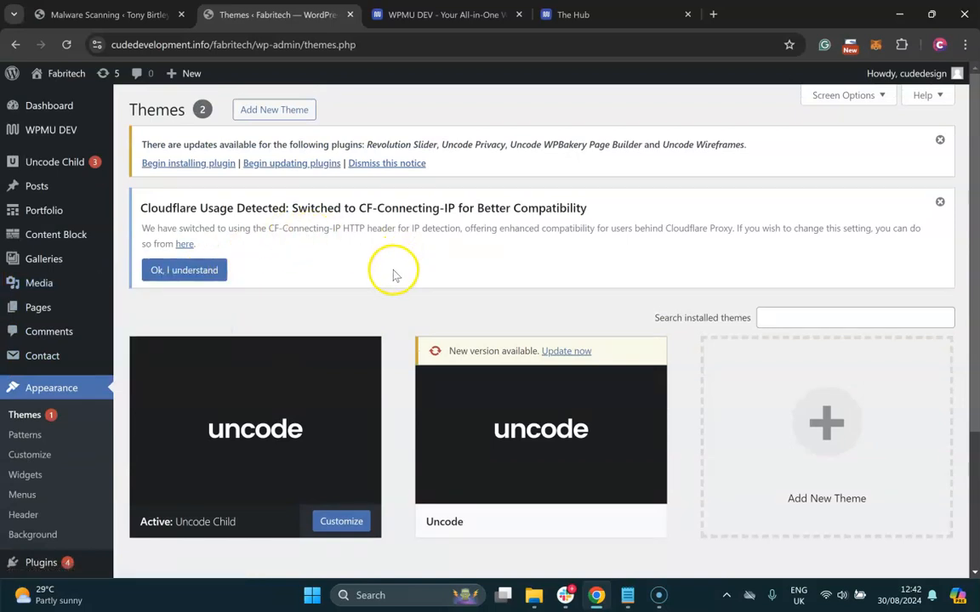
- Return to the Defender Pro dashboard and review the malware scanning, recommendations and firewall modules
scroll(70, 372, "down", 3)
mouse_move(76, 533)
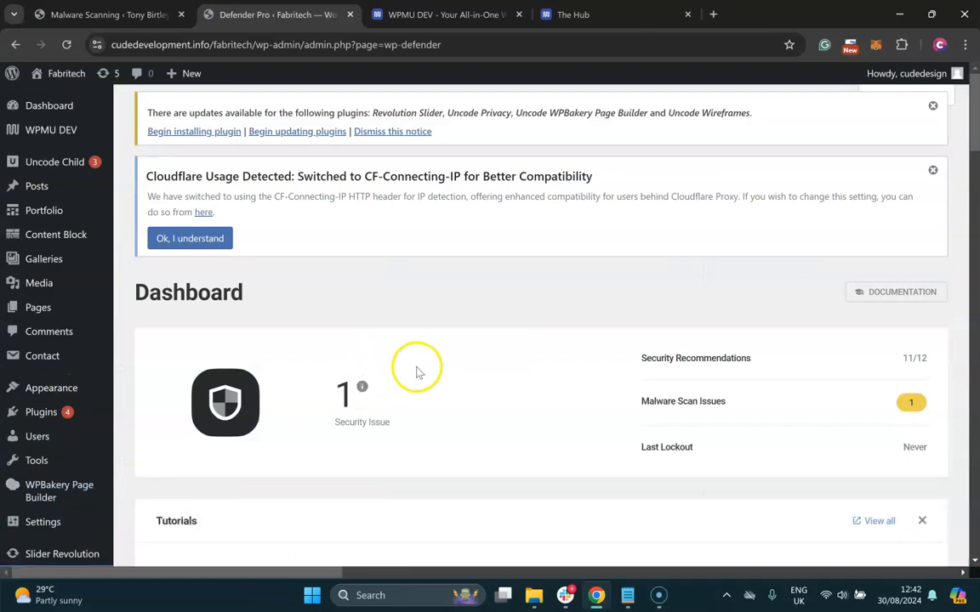
scroll(429, 368, "down", 4)
scroll(430, 365, "down", 3)
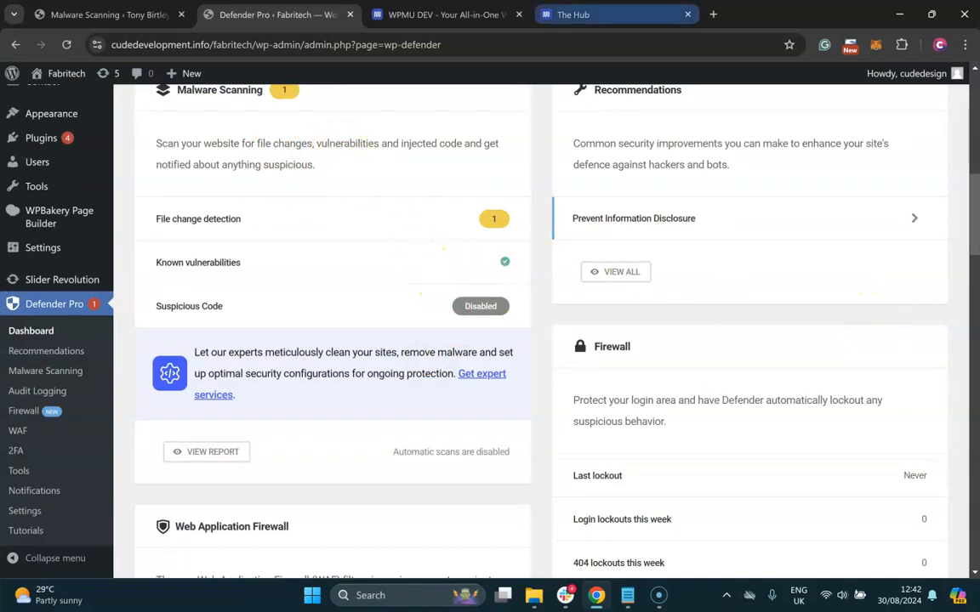
scroll(658, 411, "down", 3)
scroll(656, 409, "up", 3)
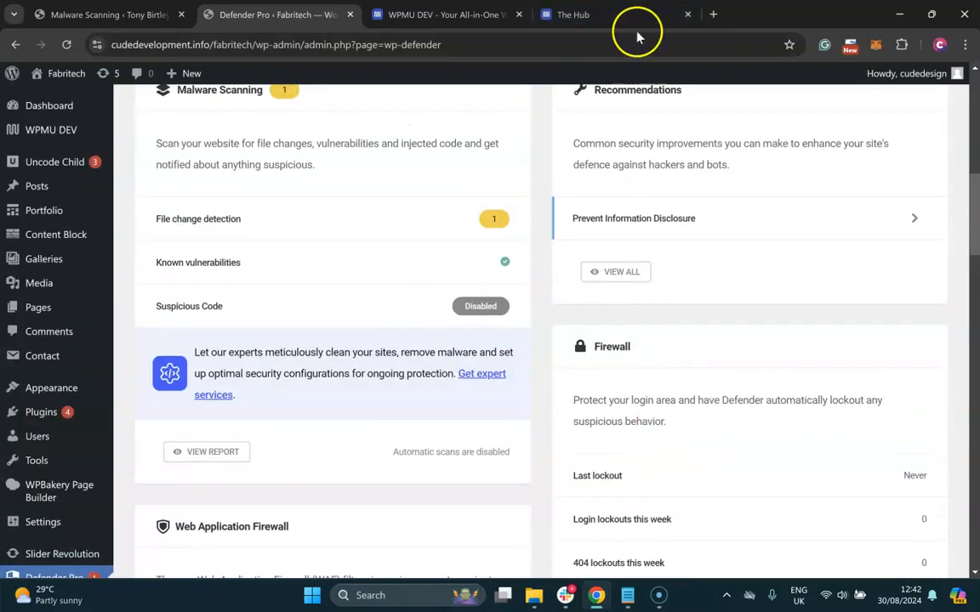
- Switch to The Hub and open the overview of the cudedevelopment.info/fabritech site
left_click(634, 21)
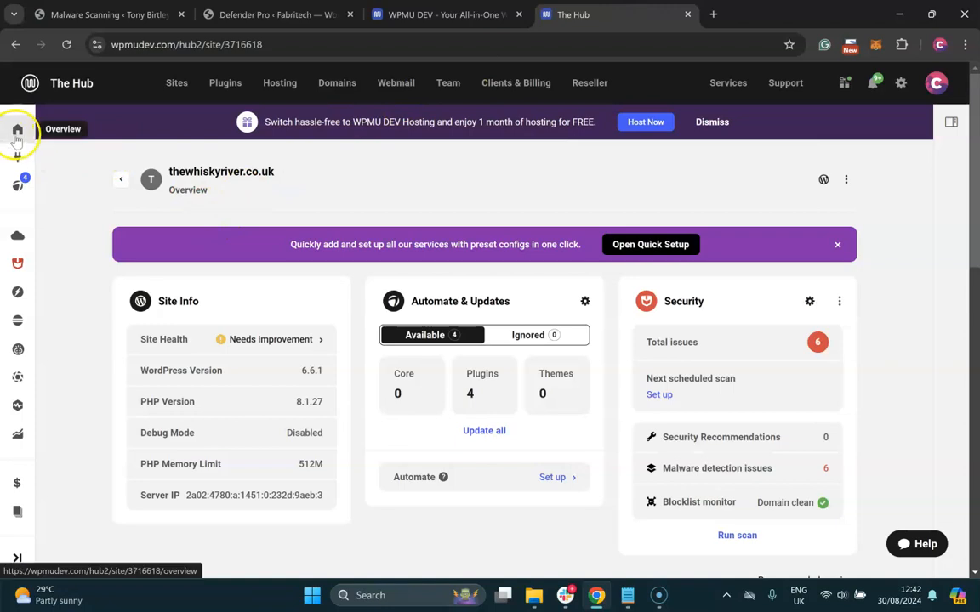
left_click(178, 85)
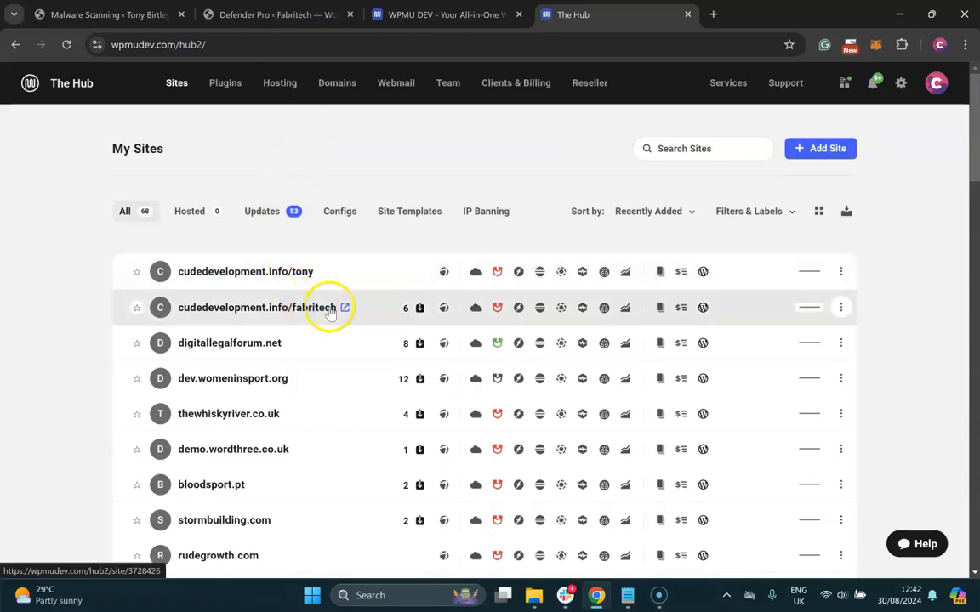
left_click(389, 318)
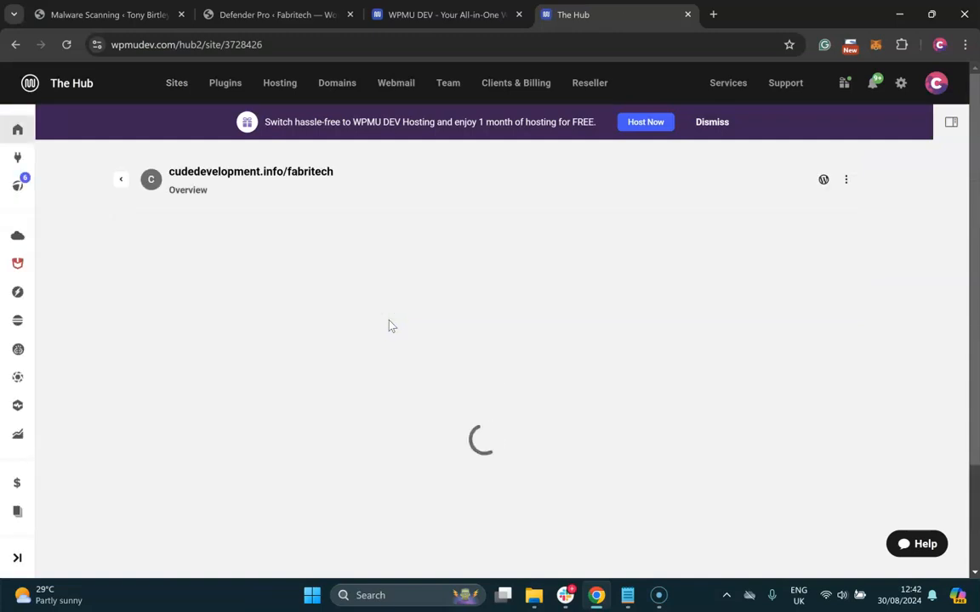
left_click(455, 301)
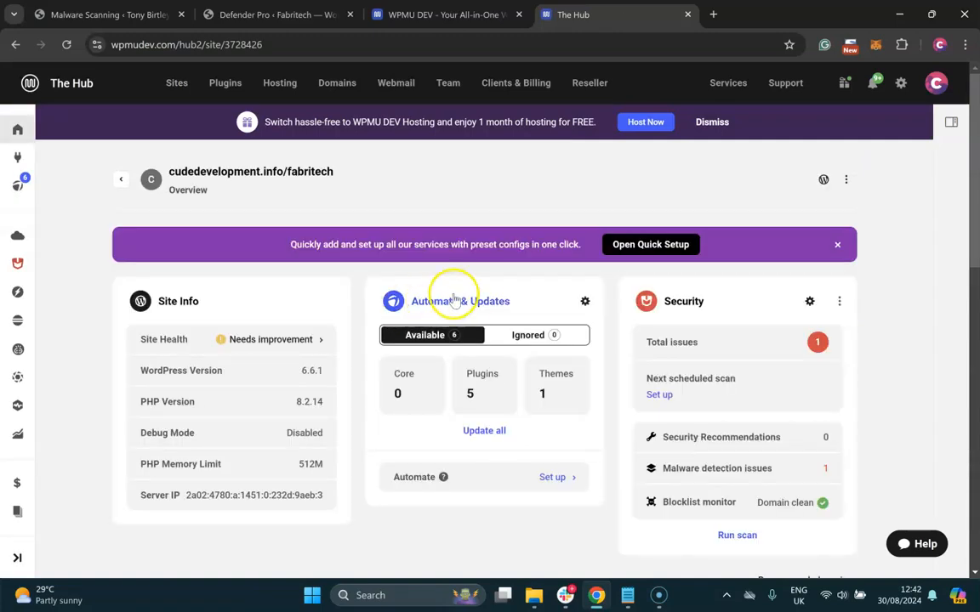
scroll(476, 297, "down", 2)
scroll(680, 313, "up", 1)
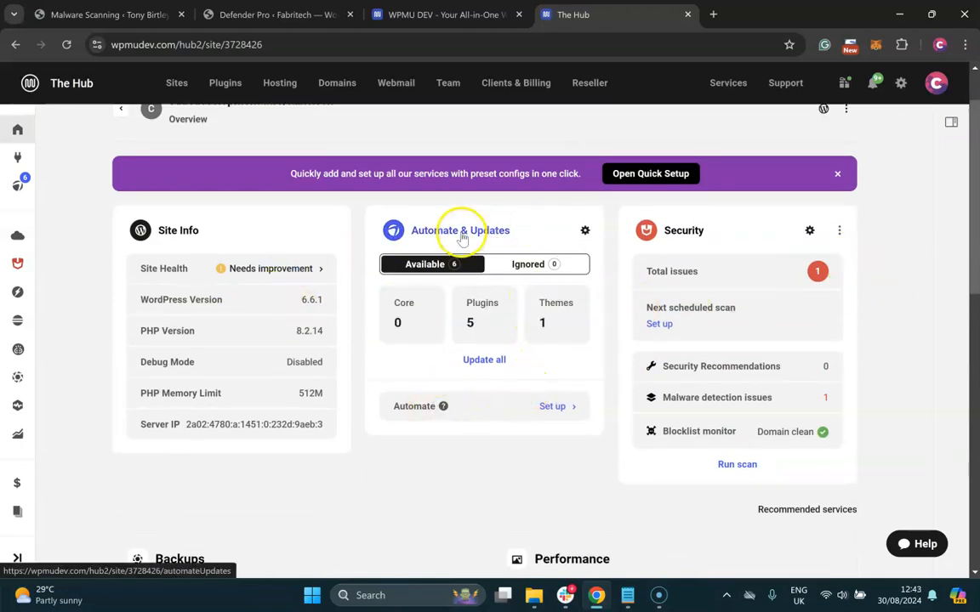
- Start the Automate quick setup for the Fabritech site and choose to auto update all plugins and themes
left_click(555, 407)
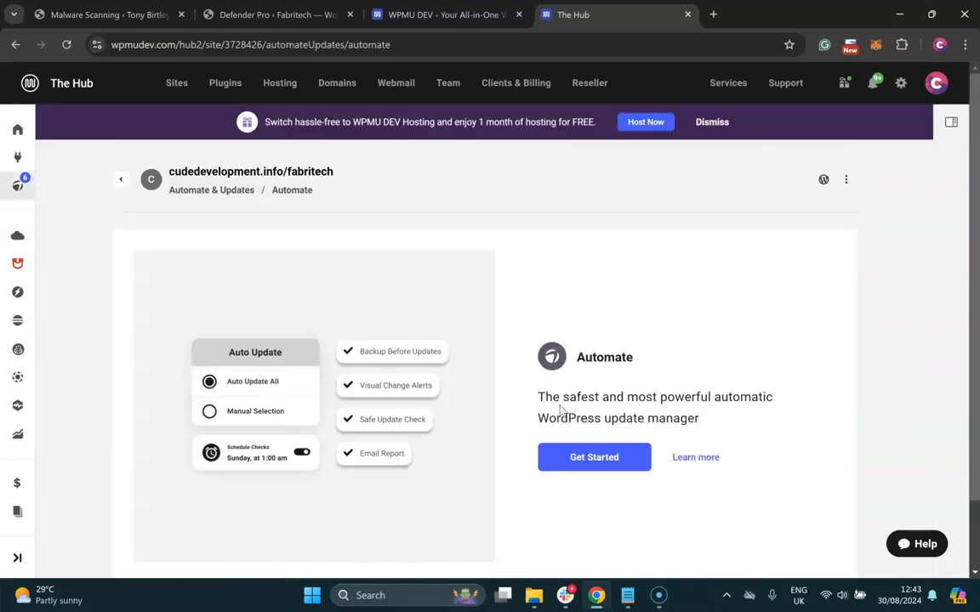
scroll(560, 411, "down", 1)
left_click(587, 385)
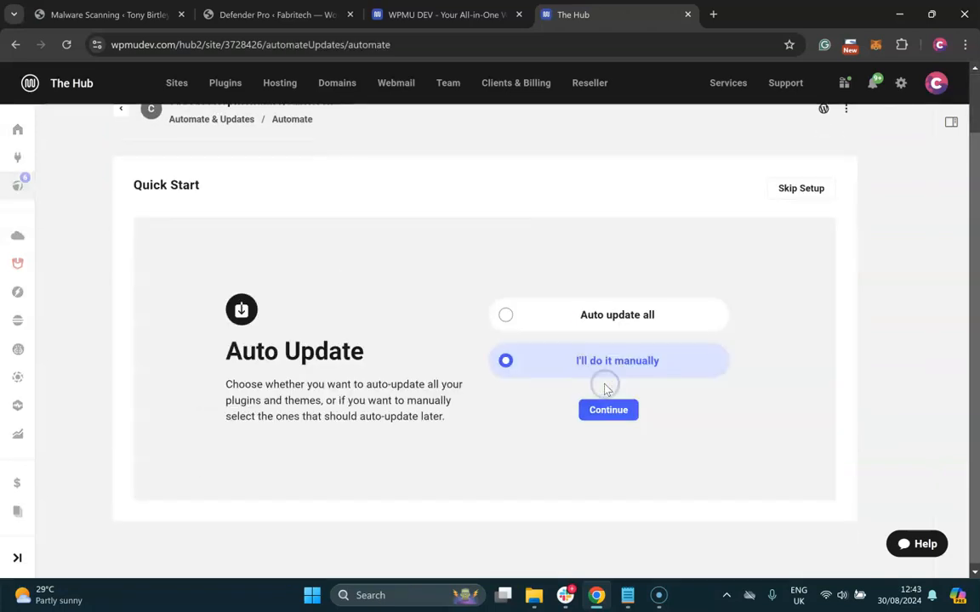
left_click(632, 313)
left_click(624, 408)
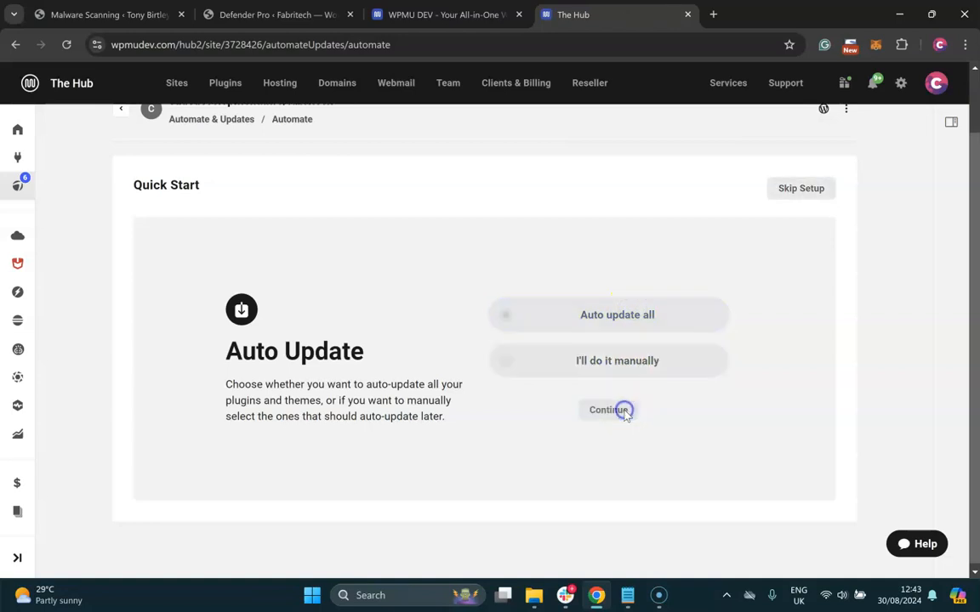
- Schedule Automate's update checks for every 6 hours and leave automatic backups off
left_click(632, 315)
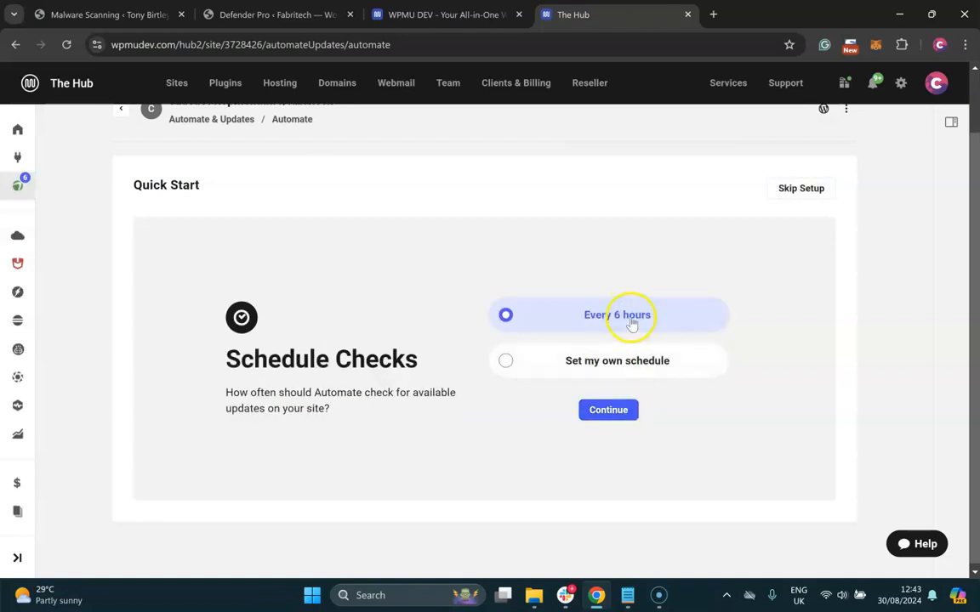
left_click(621, 409)
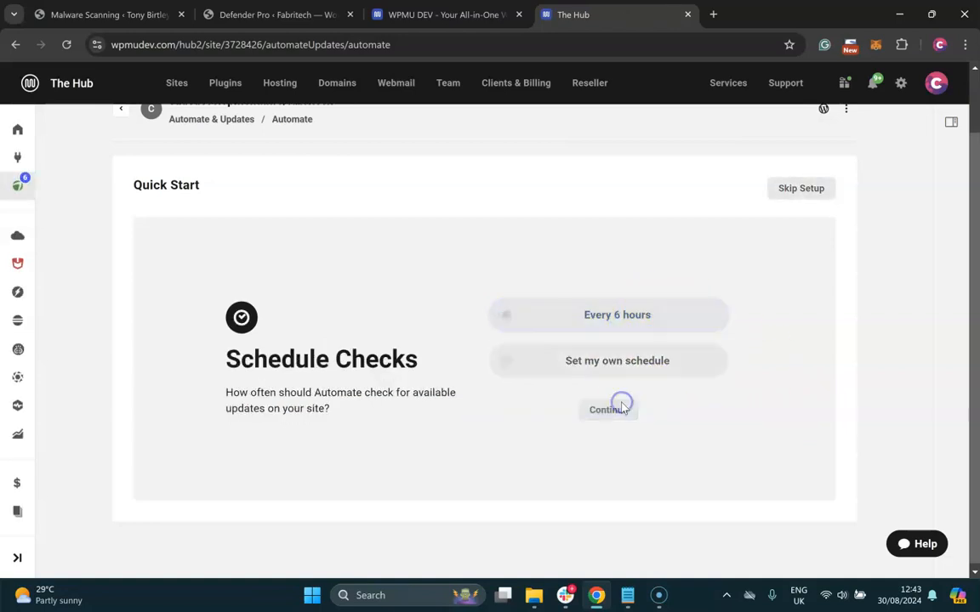
left_click(634, 361)
left_click(614, 410)
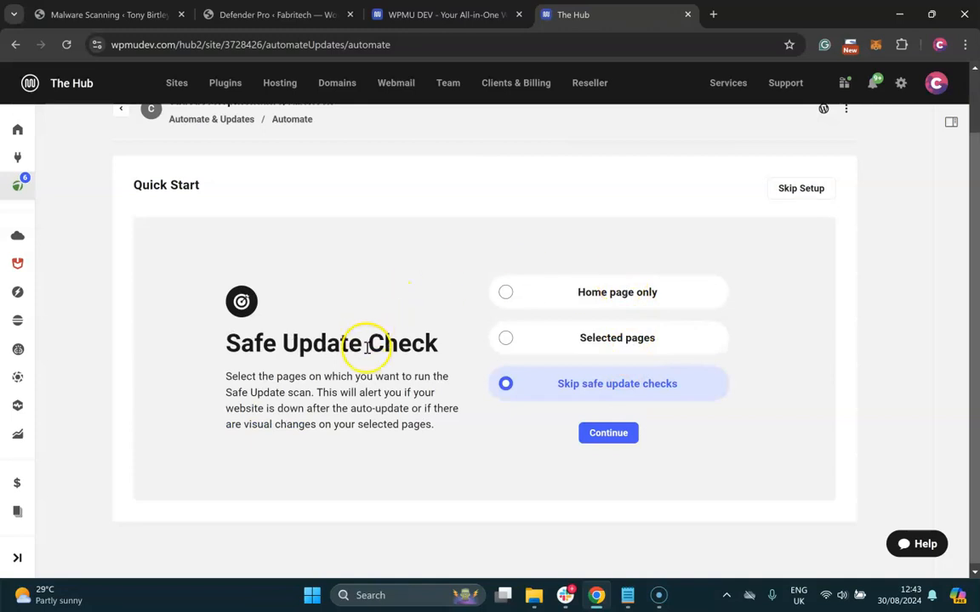
- Limit the safe update check to the home page only and finish the setup without email summaries
left_click_drag(452, 434, 223, 348)
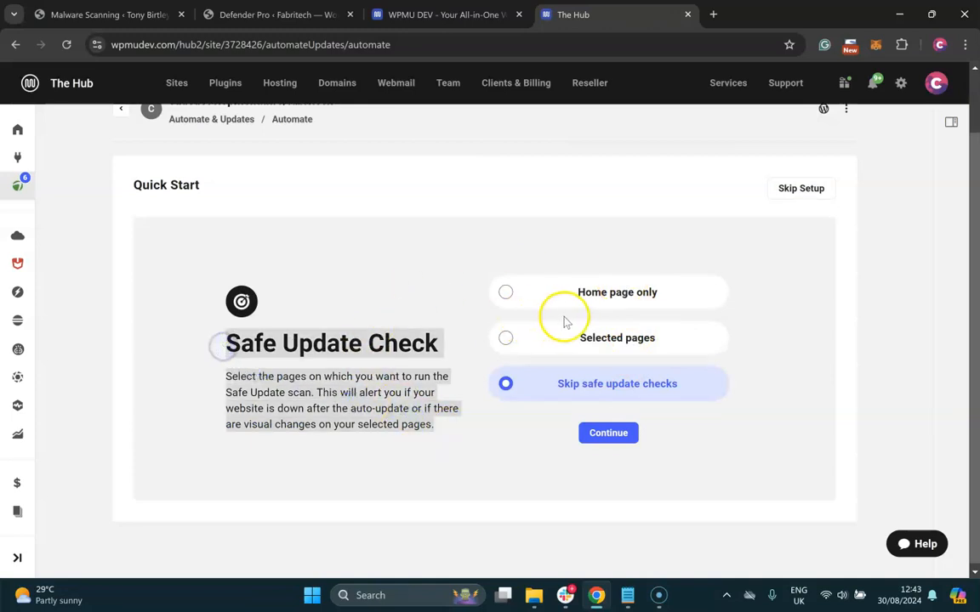
left_click(577, 289)
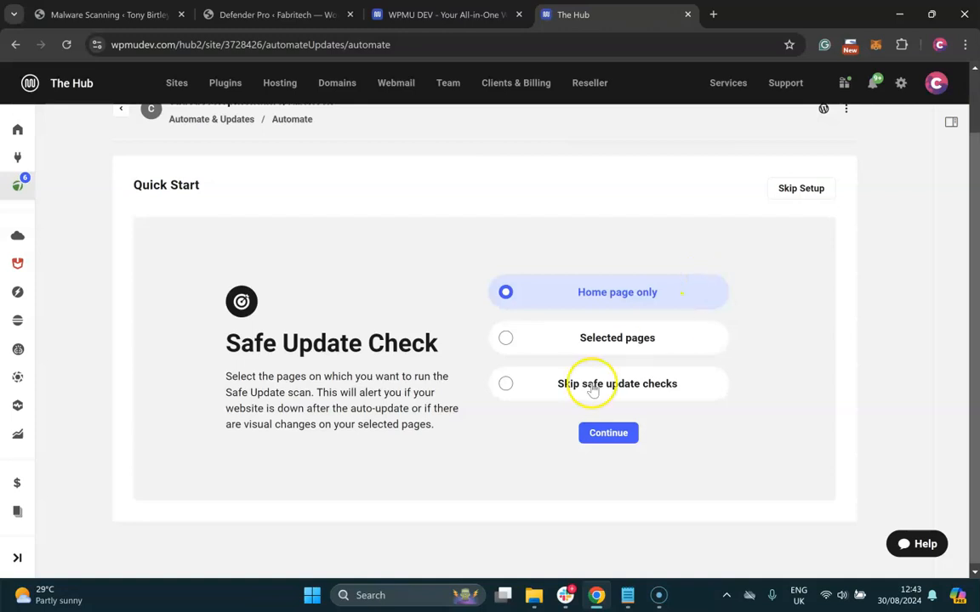
left_click(613, 433)
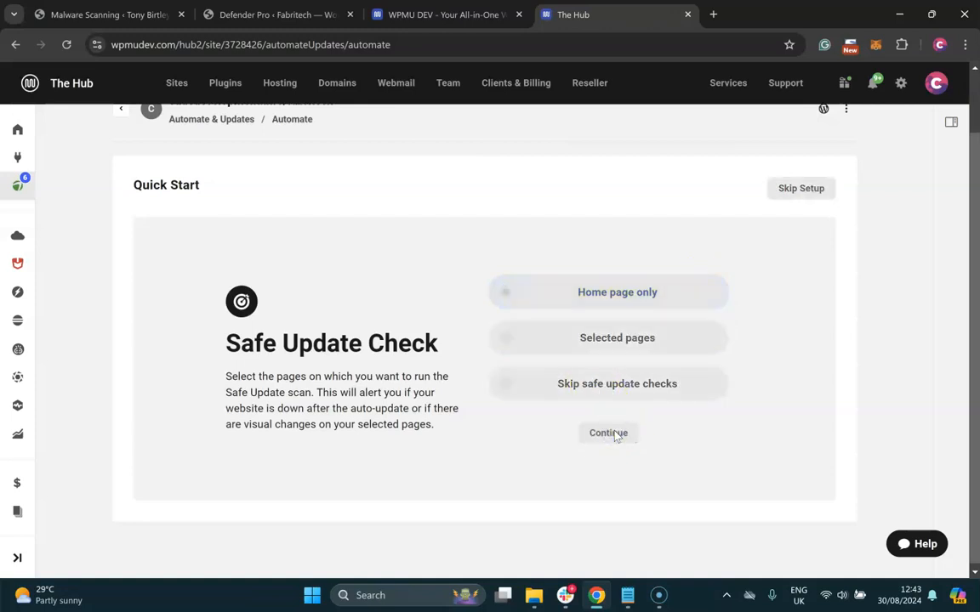
left_click(645, 302)
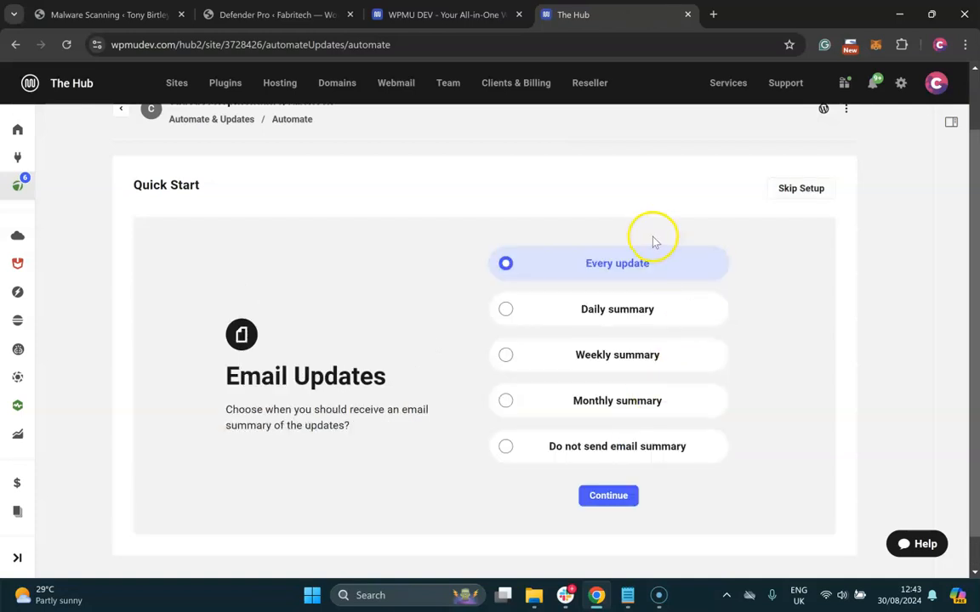
left_click(584, 448)
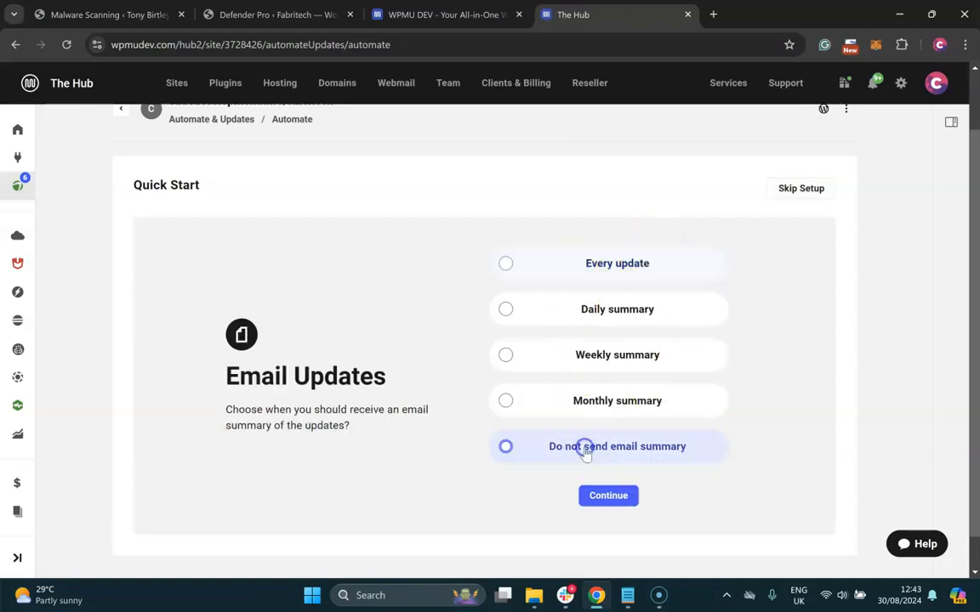
left_click(607, 507)
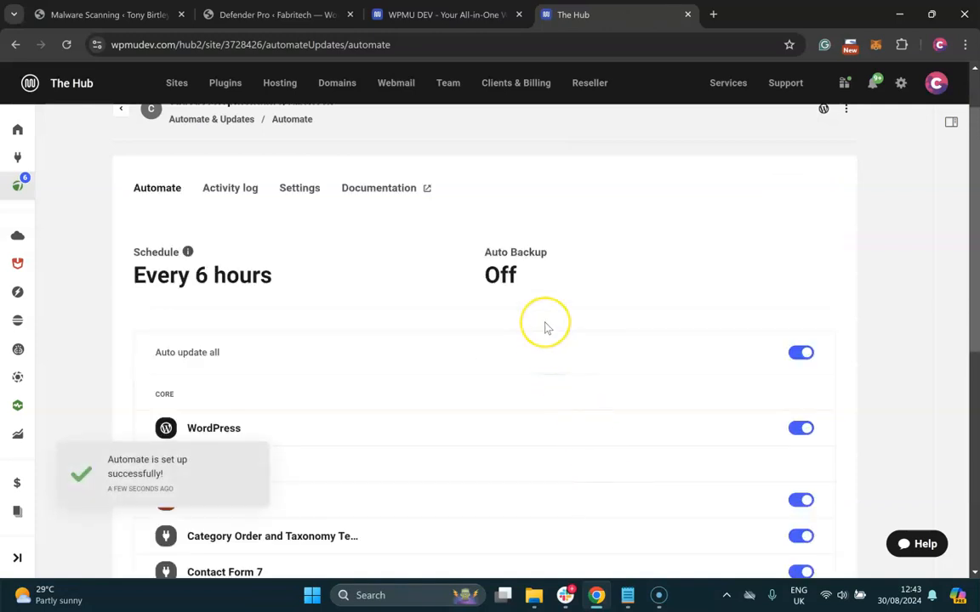
- Review the auto-update list of core, plugins and themes, and return to the Fabritech site's overview
scroll(546, 327, "down", 3)
scroll(545, 328, "down", 3)
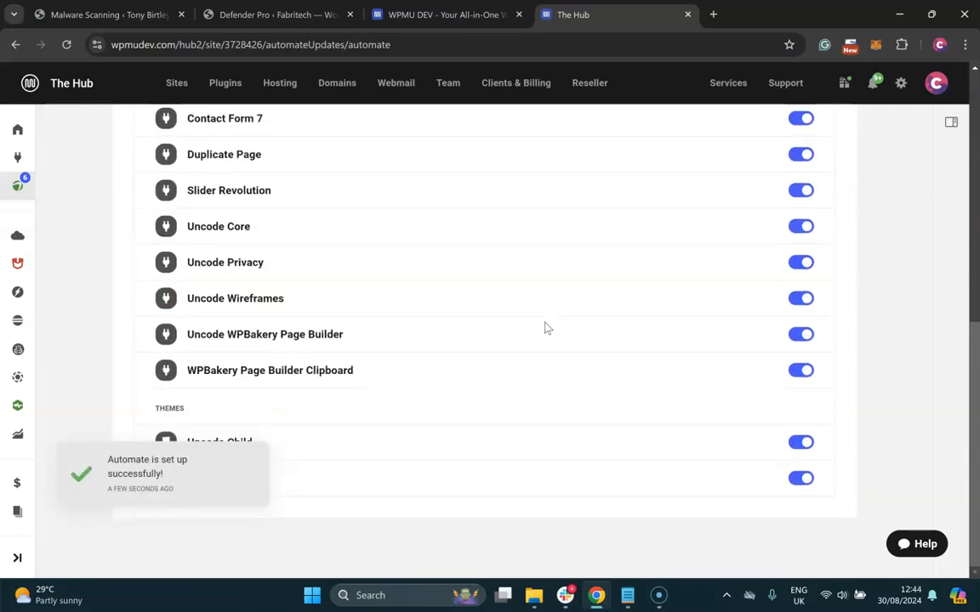
scroll(546, 328, "up", 5)
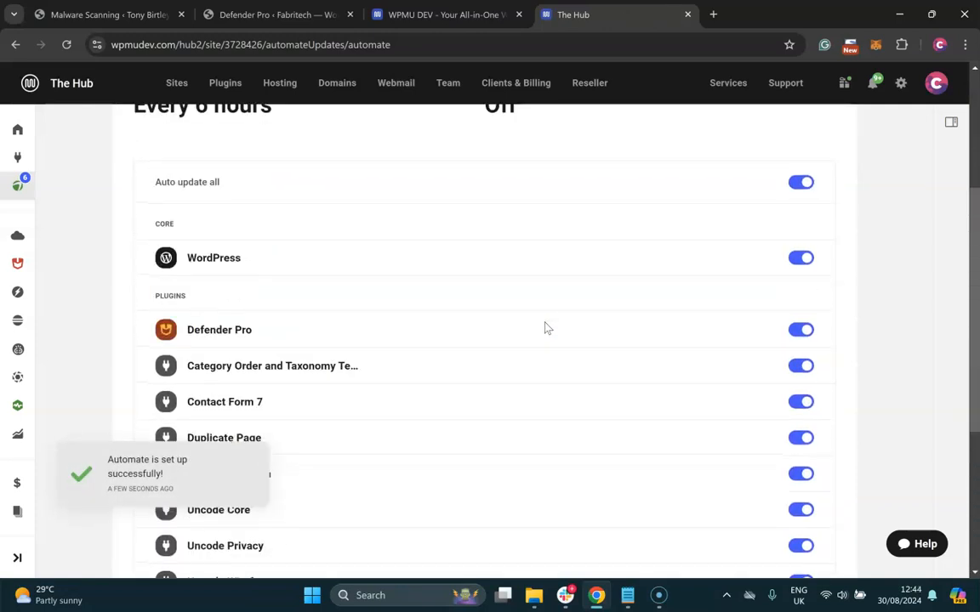
left_click(18, 134)
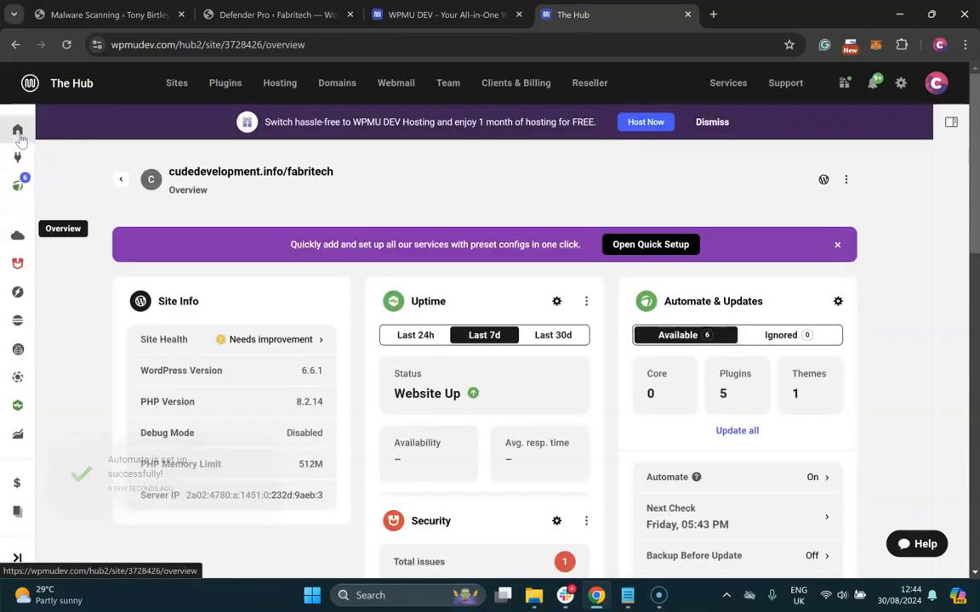
- Review the Uptime, Security and Automate & Updates summaries on the Fabritech site's overview
scroll(538, 440, "down", 2)
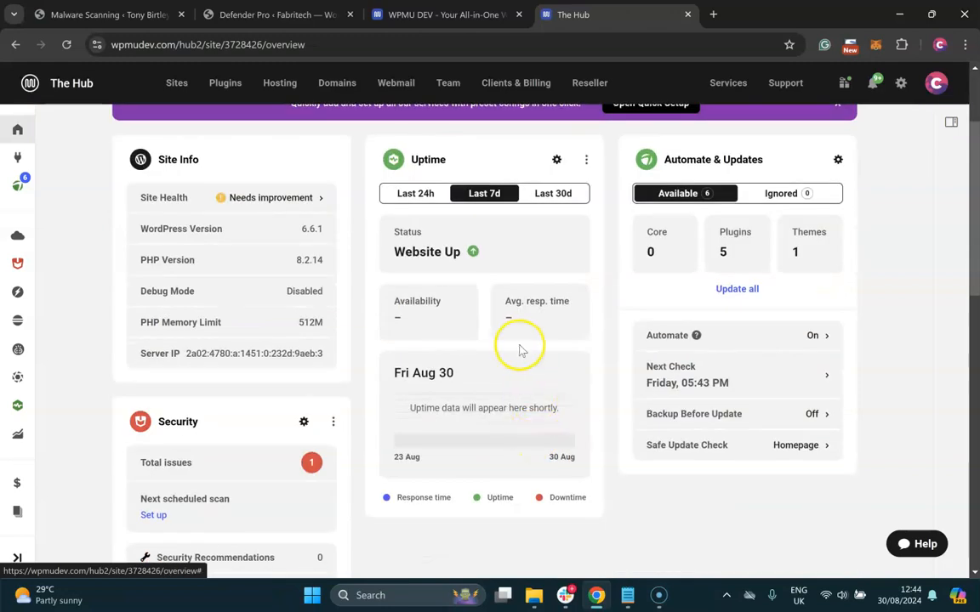
scroll(517, 344, "up", 1)
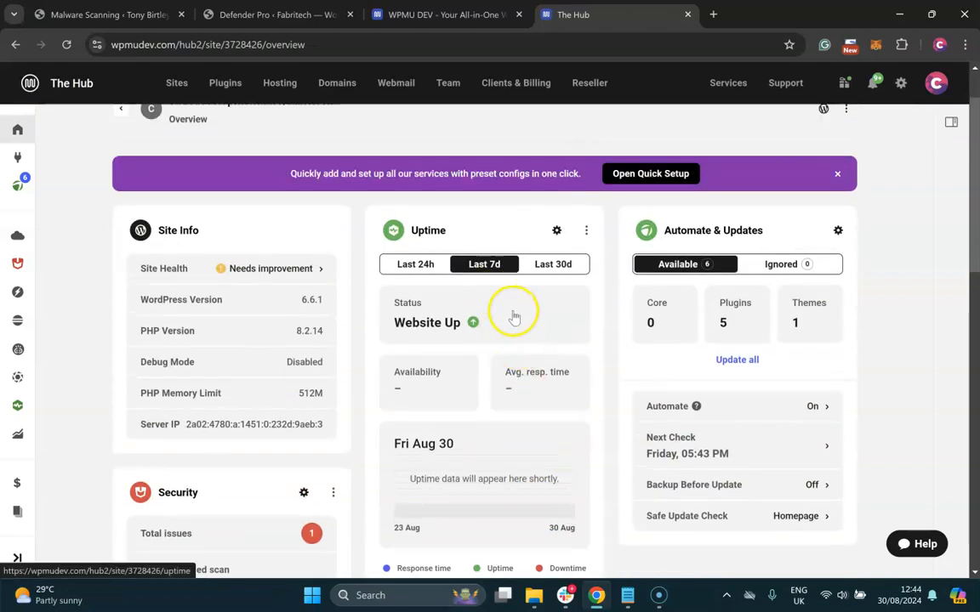
scroll(529, 345, "down", 1)
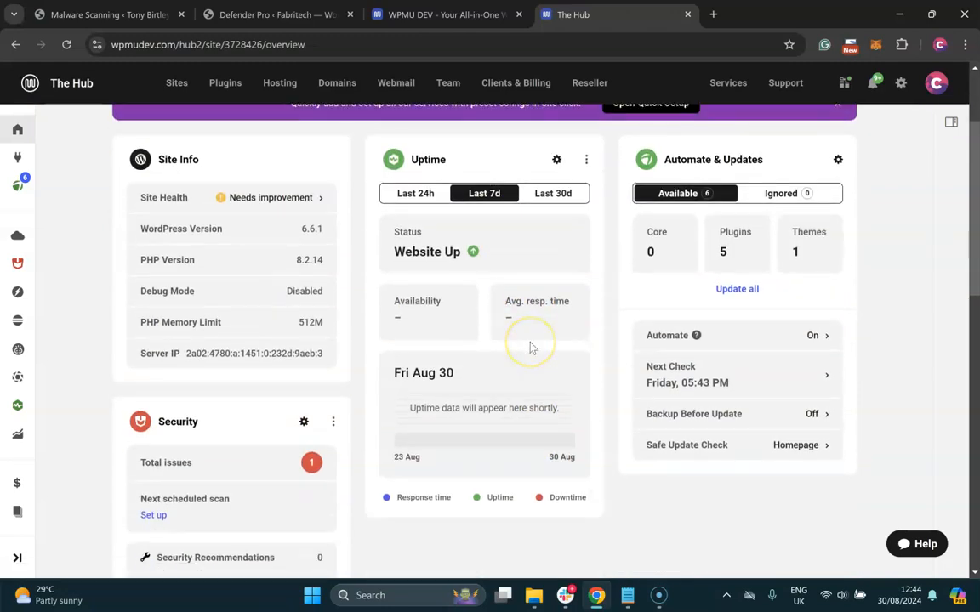
scroll(530, 347, "down", 3)
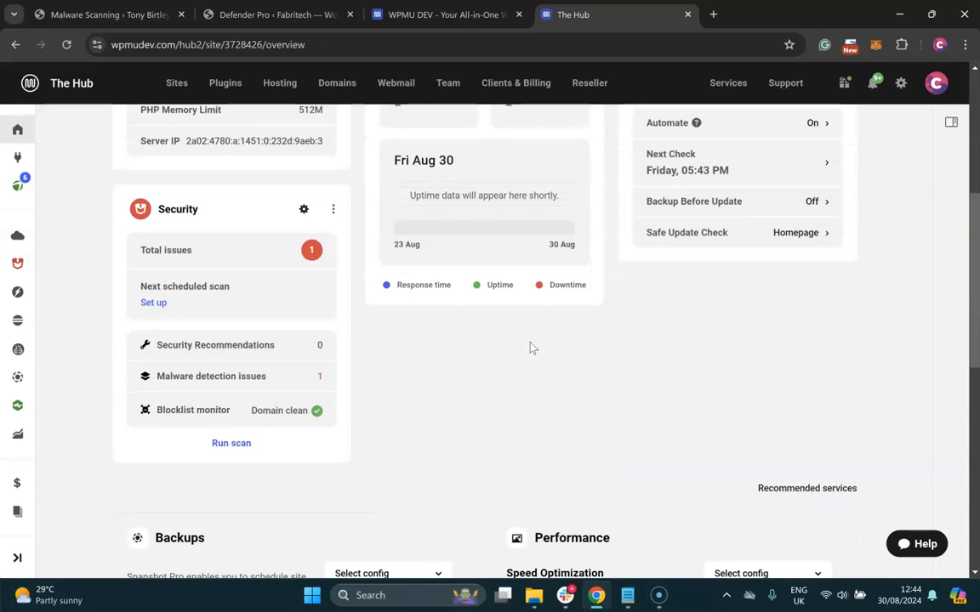
scroll(531, 348, "up", 2)
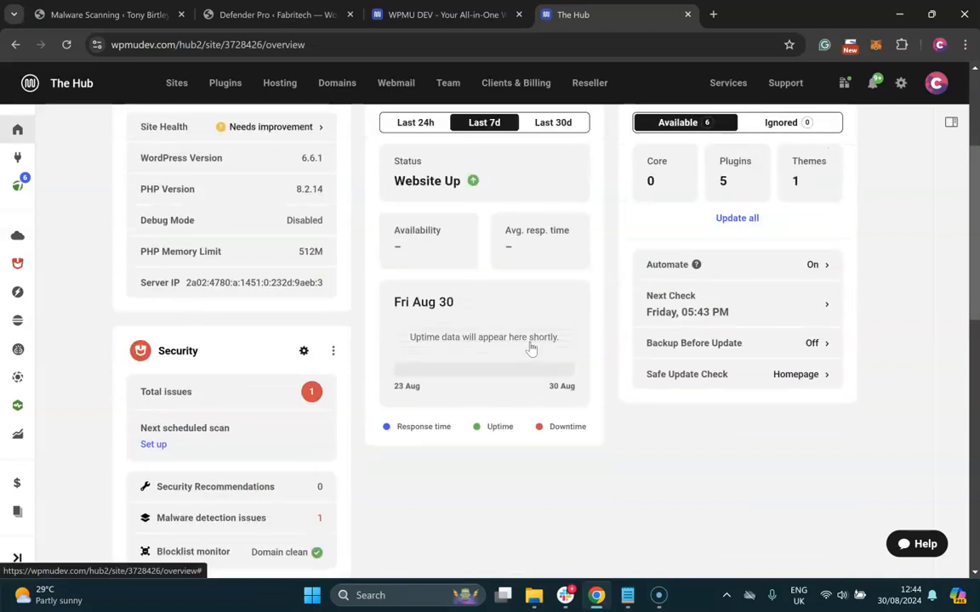
scroll(530, 347, "down", 2)
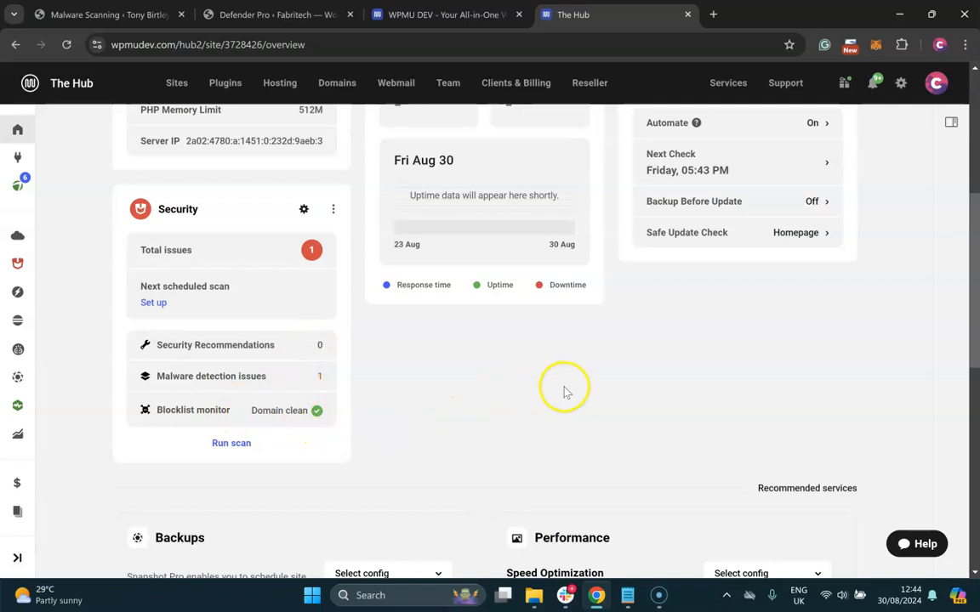
scroll(647, 408, "up", 3)
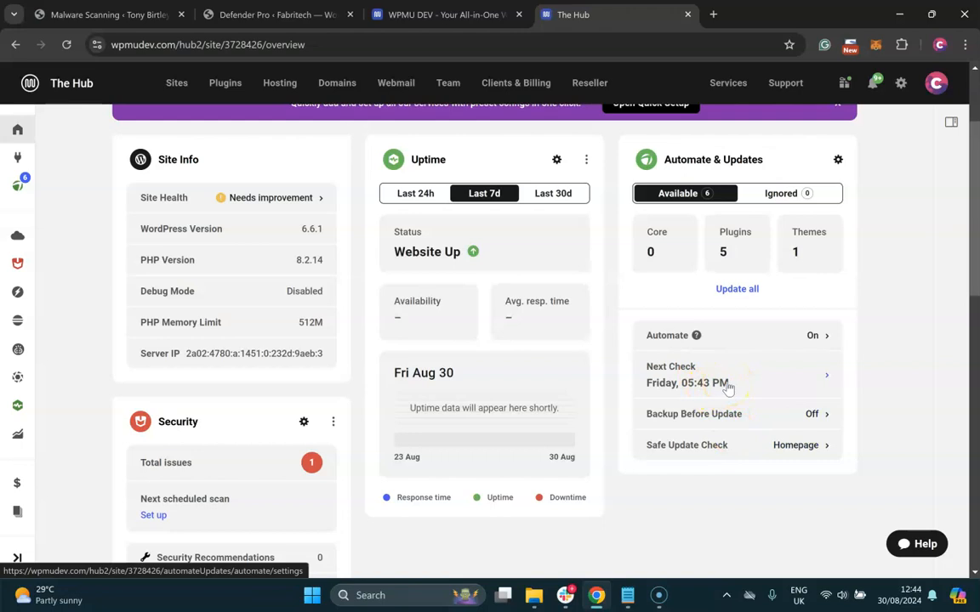
left_click(469, 373)
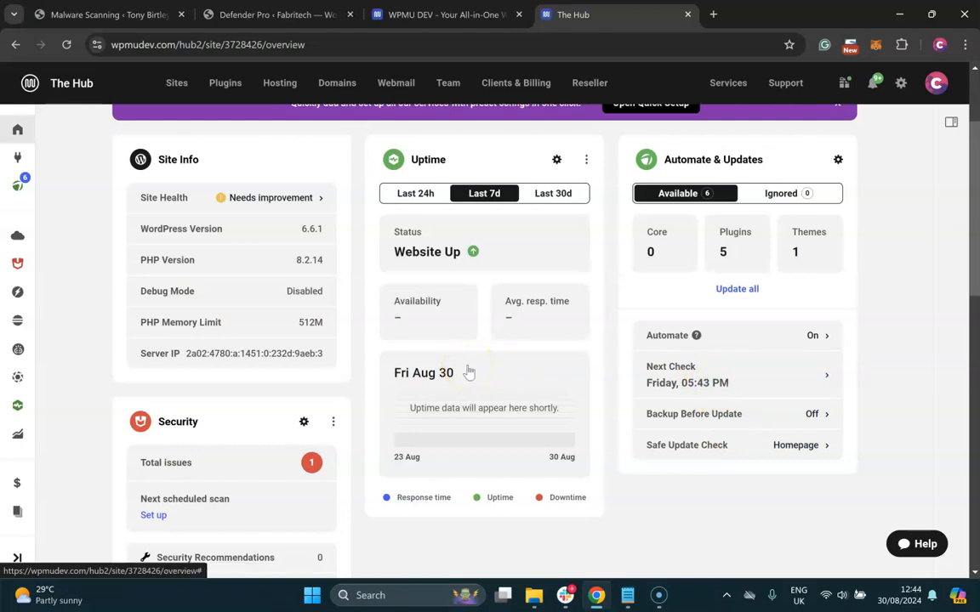
left_click(473, 384)
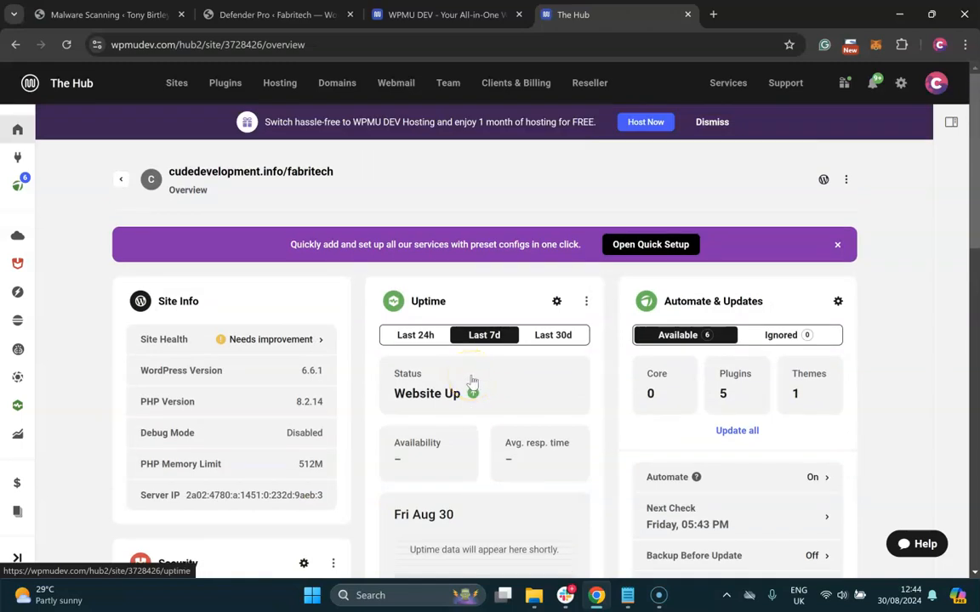
left_click(481, 358)
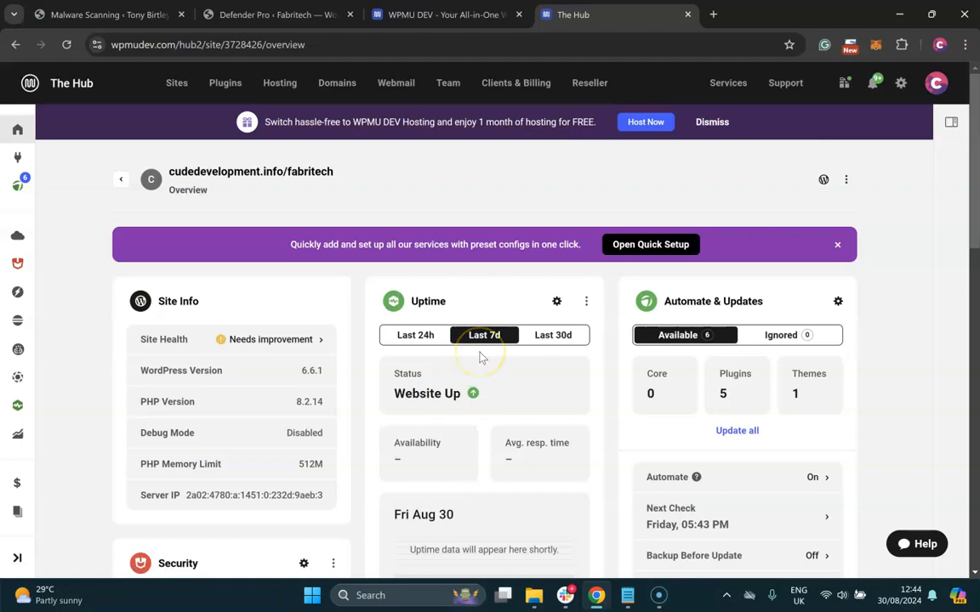